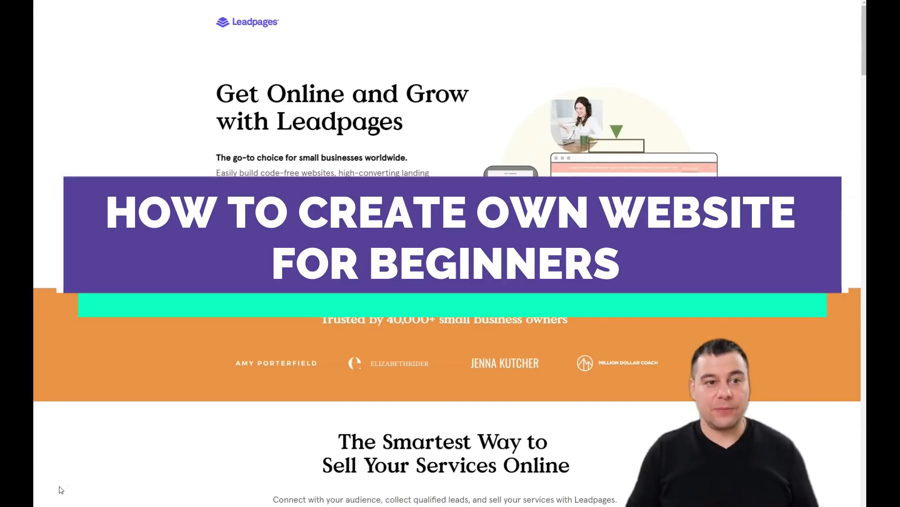
# Look through the Leadpages home page, covering its features, tools and free trial offer
pyautogui.scroll(-5, 221, 488)
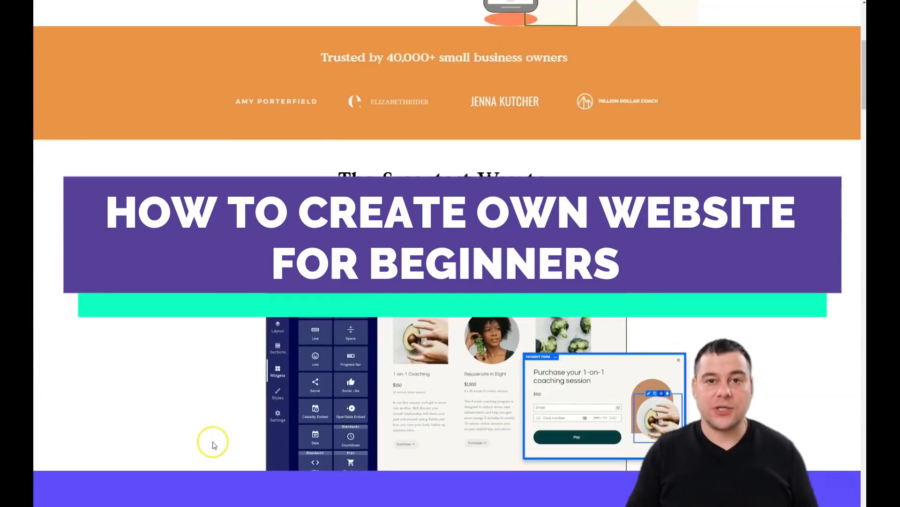
pyautogui.scroll(-7, 215, 443)
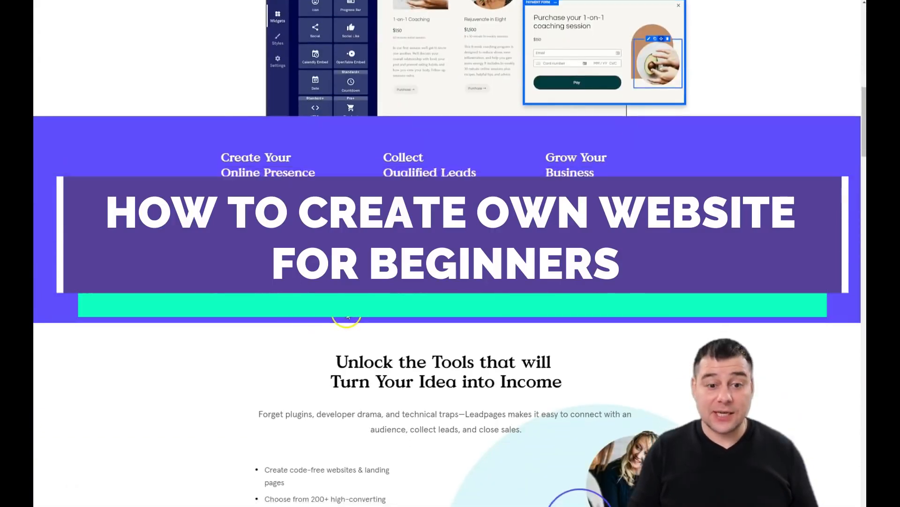
pyautogui.scroll(-3, 347, 316)
pyautogui.scroll(-7, 364, 319)
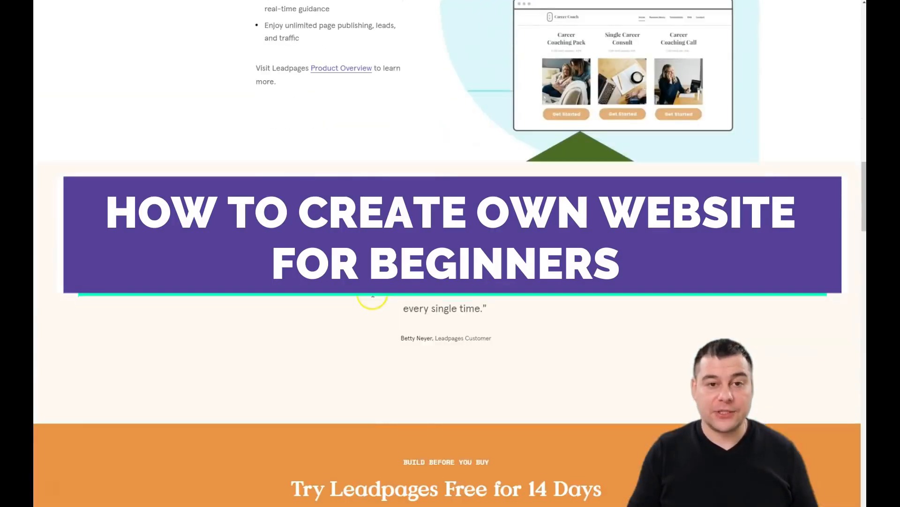
pyautogui.scroll(-8, 372, 294)
pyautogui.scroll(20, 375, 291)
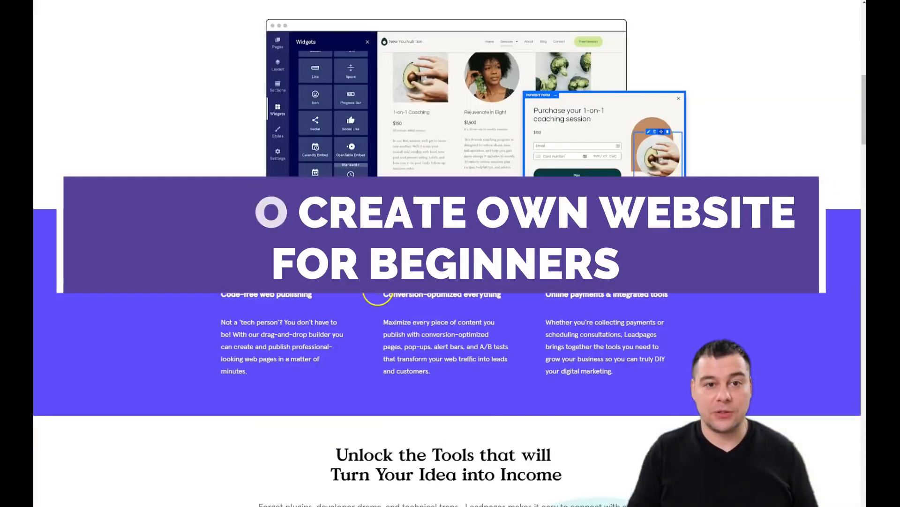
pyautogui.scroll(11, 378, 294)
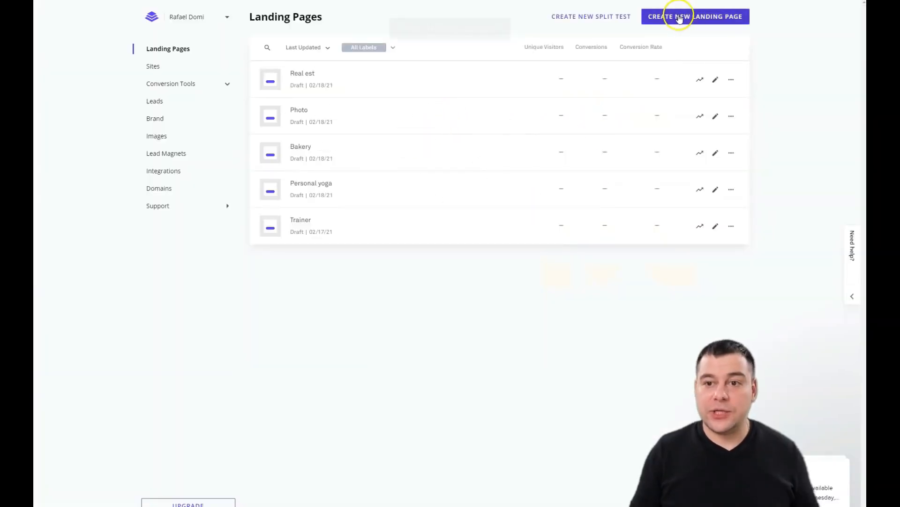
# Start a new landing page and browse the available landing page templates
pyautogui.click(679, 18)
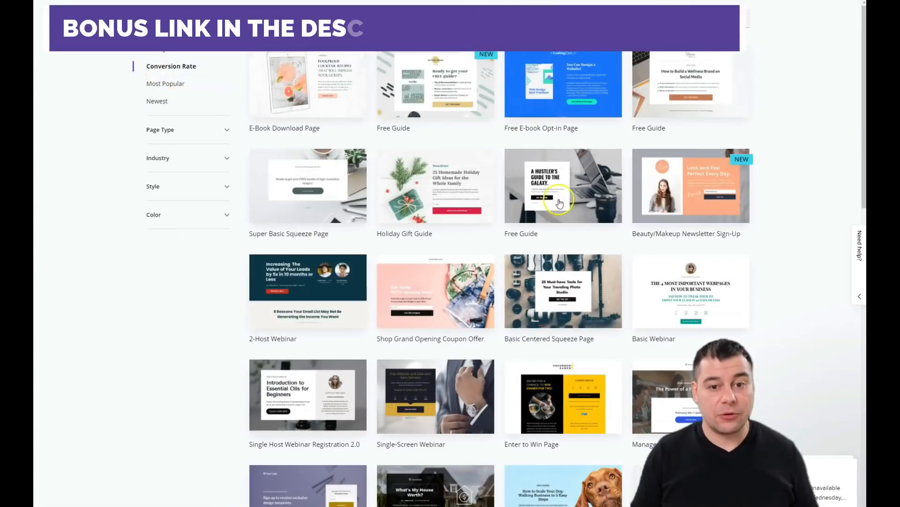
pyautogui.moveTo(441, 190)
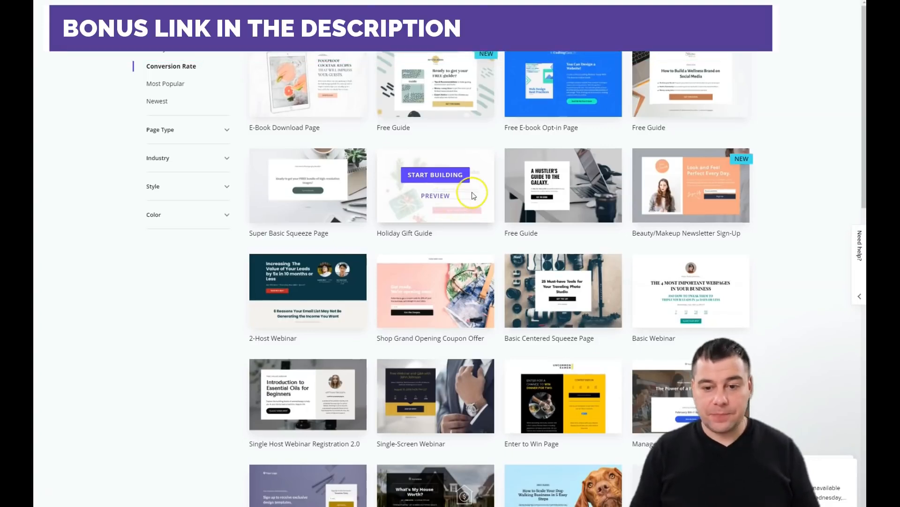
pyautogui.scroll(-3, 473, 189)
pyautogui.scroll(3, 473, 190)
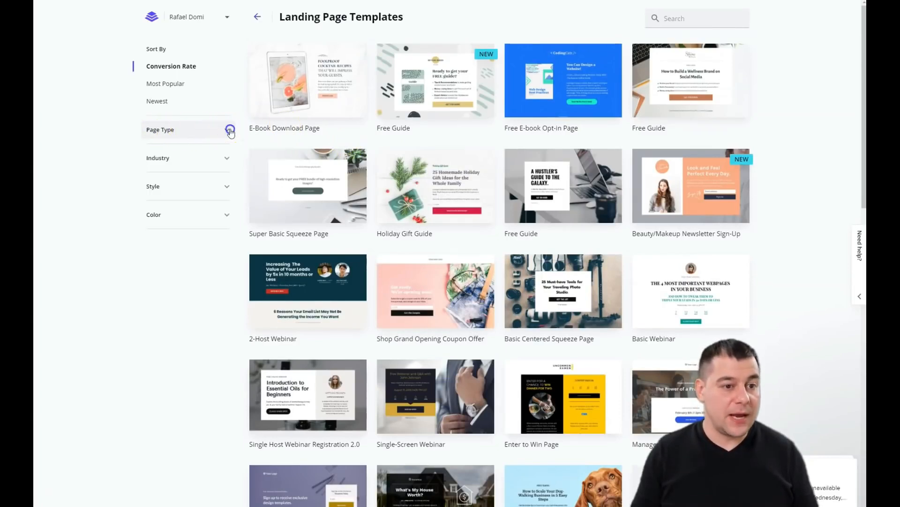
# Review the page type and industry filters, and filter the templates to Health & Wellness
pyautogui.click(230, 130)
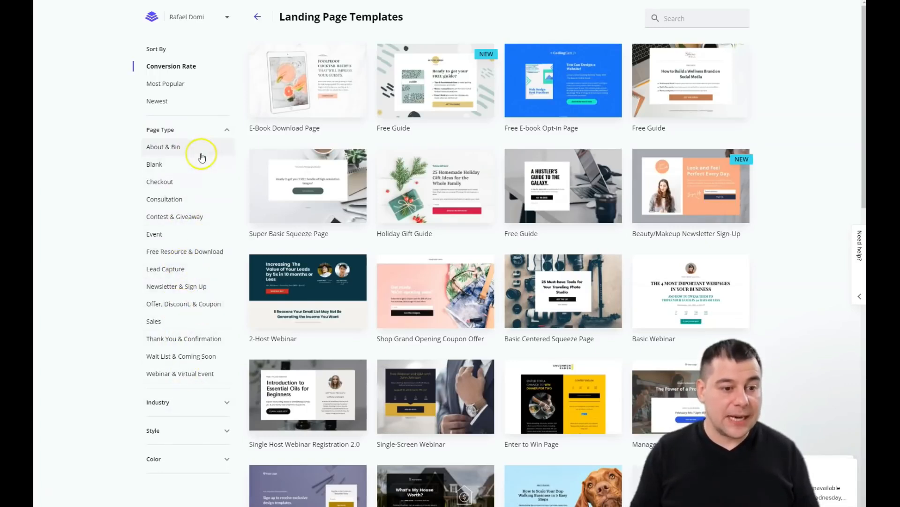
pyautogui.click(214, 402)
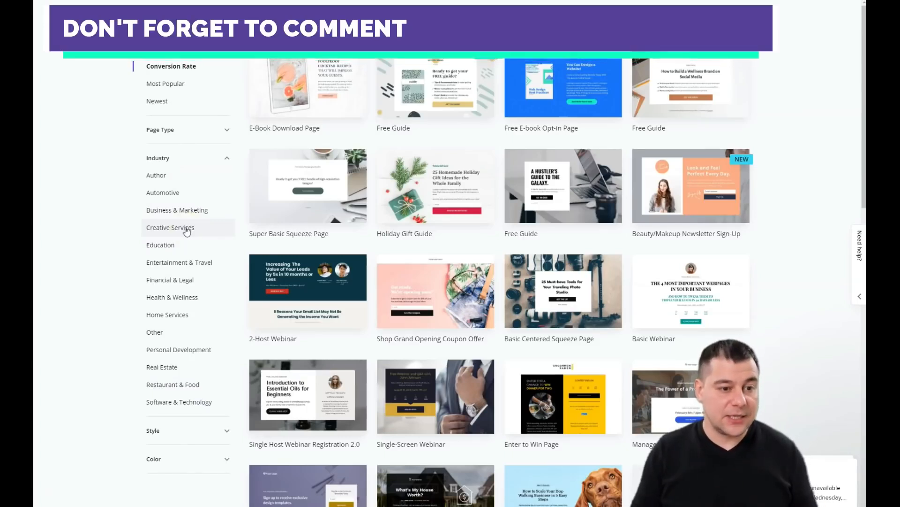
pyautogui.click(182, 253)
pyautogui.click(177, 298)
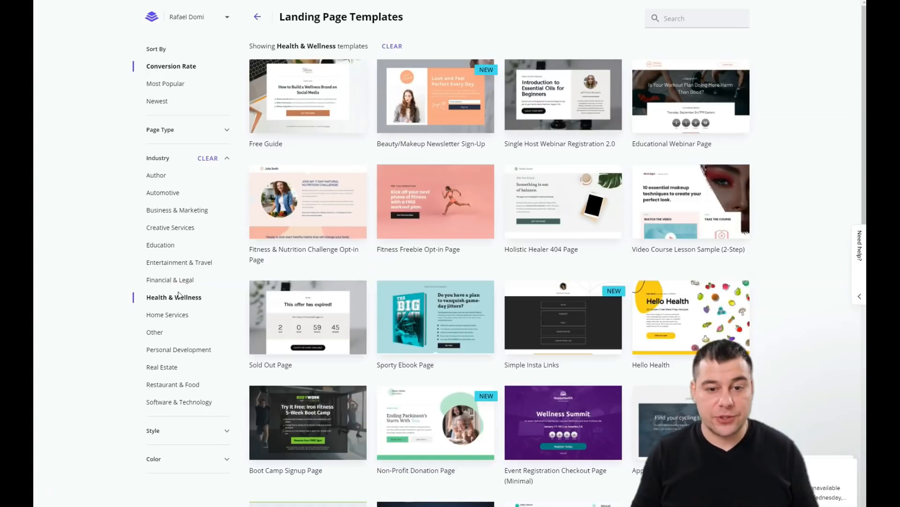
# Search the filtered templates for "yo" and open the preview of the Yoga Class Signup Page
pyautogui.click(683, 24)
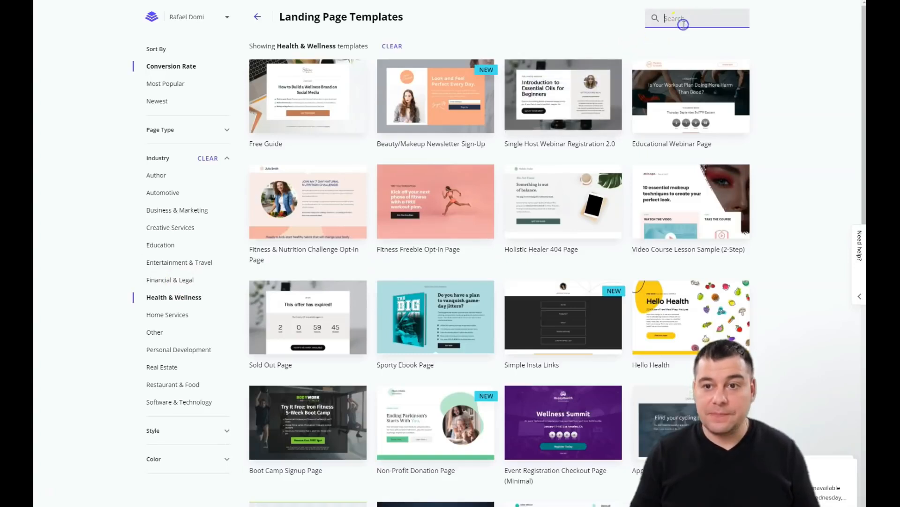
pyautogui.write('y')
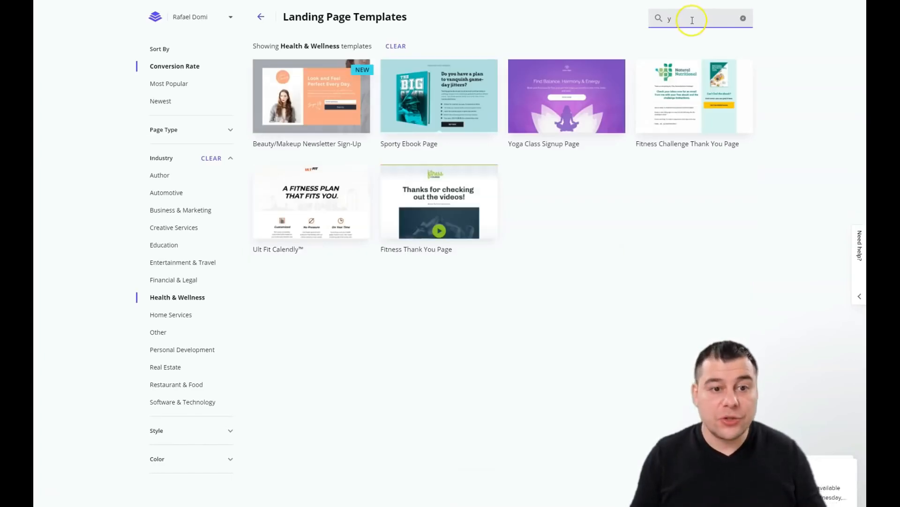
pyautogui.click(672, 24)
pyautogui.write('o')
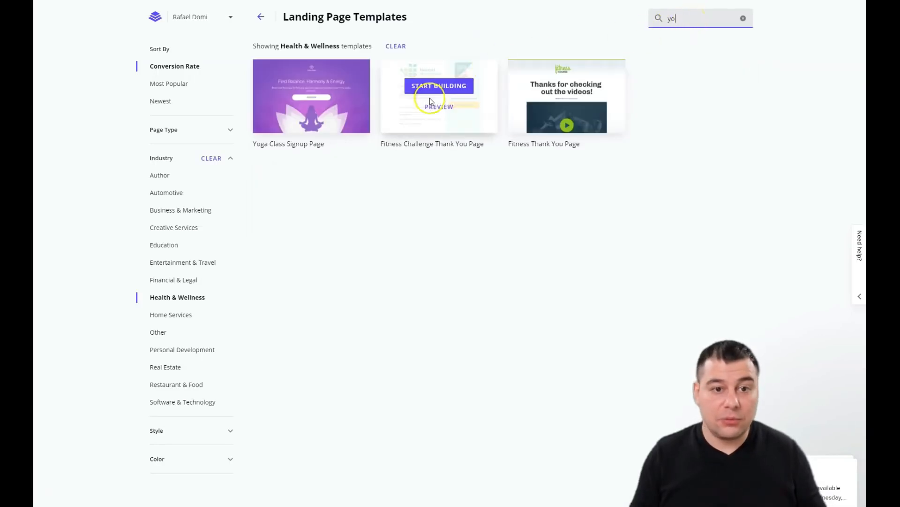
pyautogui.moveTo(340, 86)
pyautogui.click(318, 109)
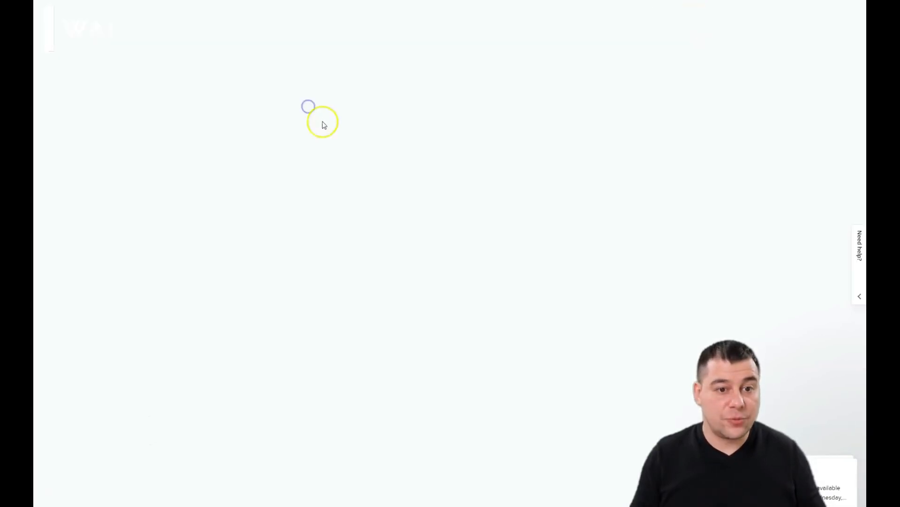
# Review the Yoga Class Signup Page preview, use it as the template and name the page "yoga training"
pyautogui.scroll(-10, 493, 224)
pyautogui.scroll(-20, 492, 223)
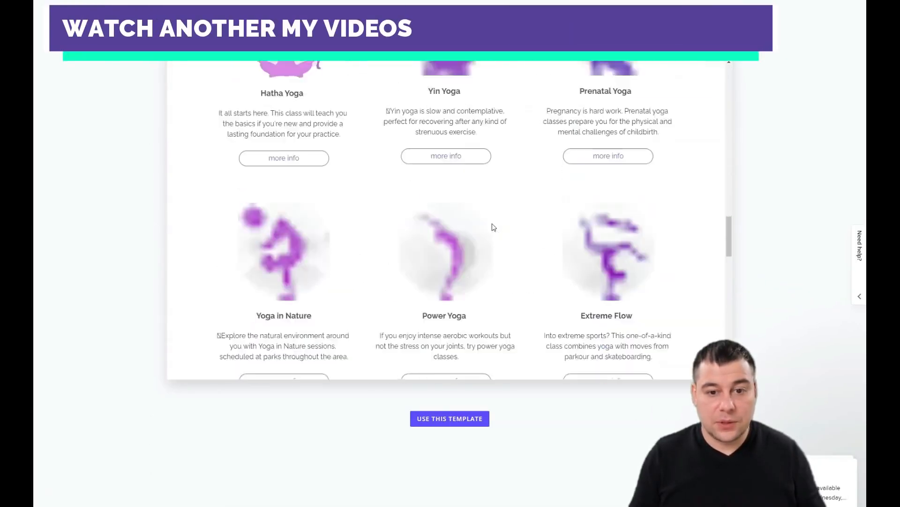
pyautogui.scroll(-5, 493, 224)
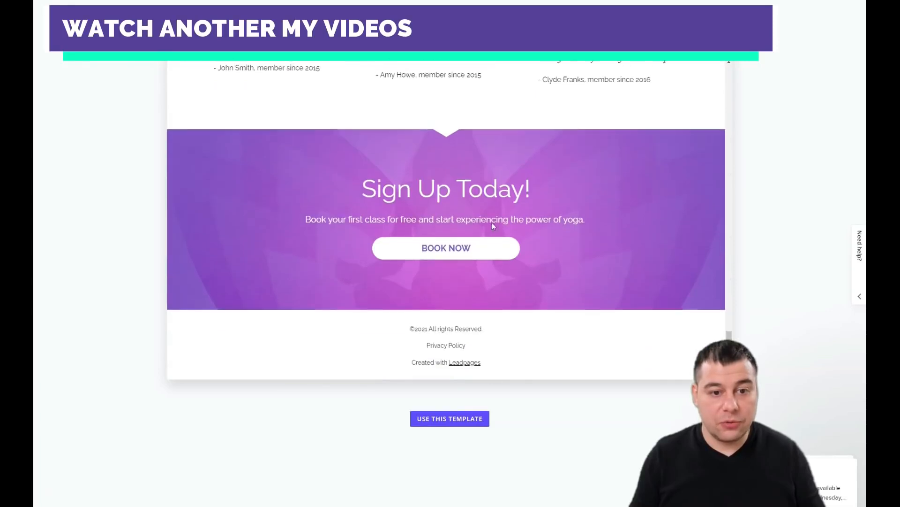
pyautogui.scroll(20, 491, 222)
pyautogui.scroll(10, 492, 226)
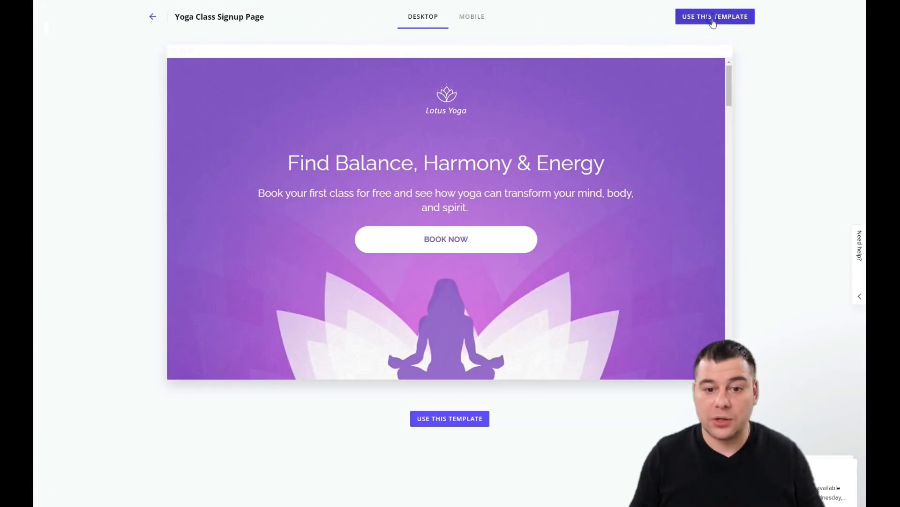
pyautogui.click(711, 18)
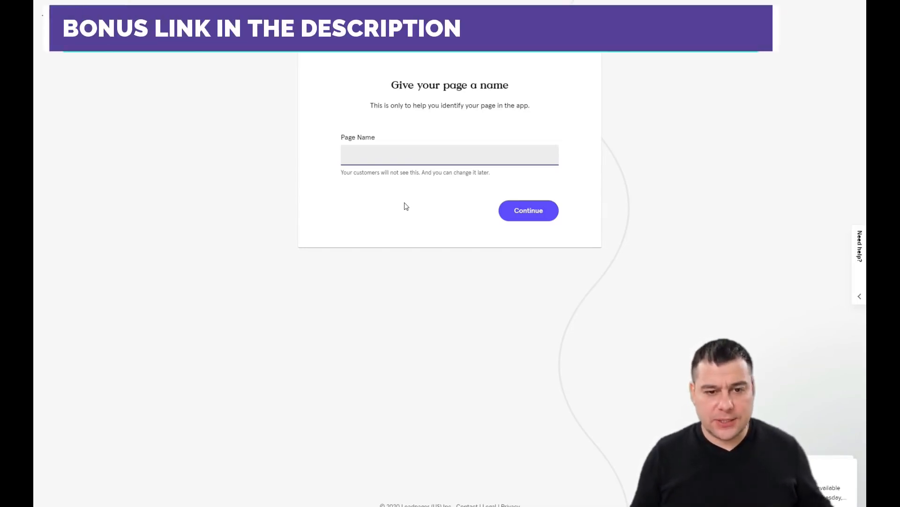
pyautogui.write('yoga training')
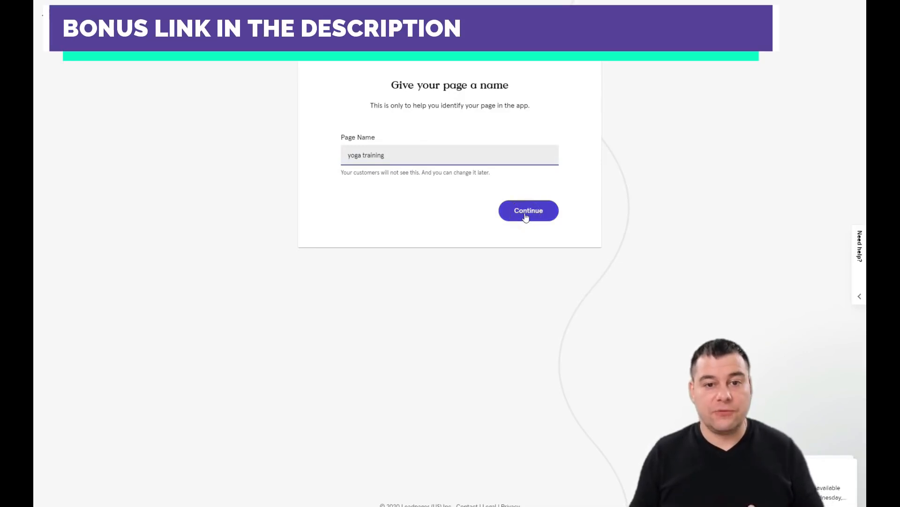
pyautogui.click(525, 214)
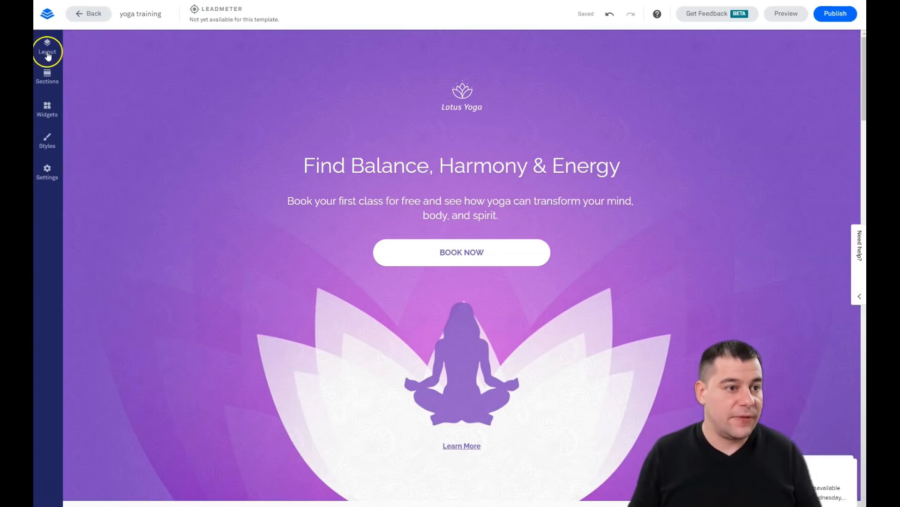
# Open the page layout and inspect the section list and the rows inside the Hero Section
pyautogui.click(47, 55)
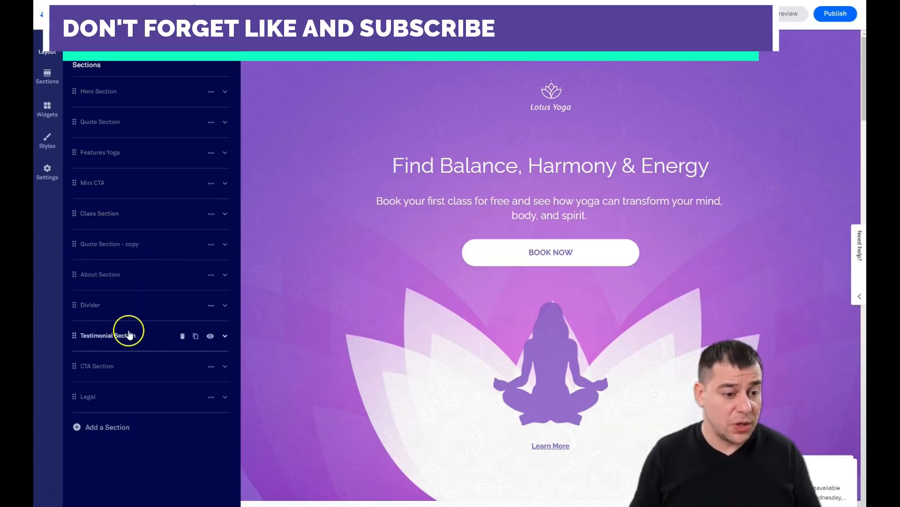
pyautogui.moveTo(74, 336)
pyautogui.mouseDown()
pyautogui.moveTo(75, 304)
pyautogui.moveTo(75, 345)
pyautogui.mouseUp()
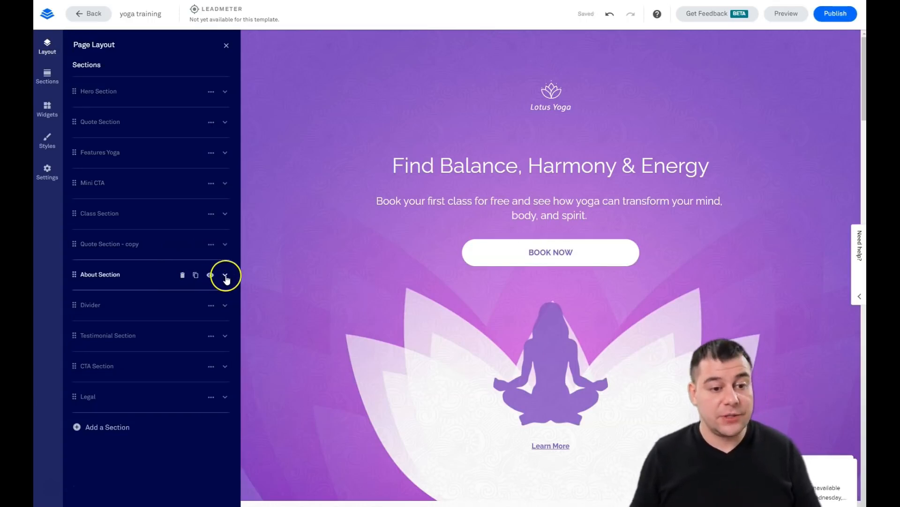
pyautogui.click(225, 93)
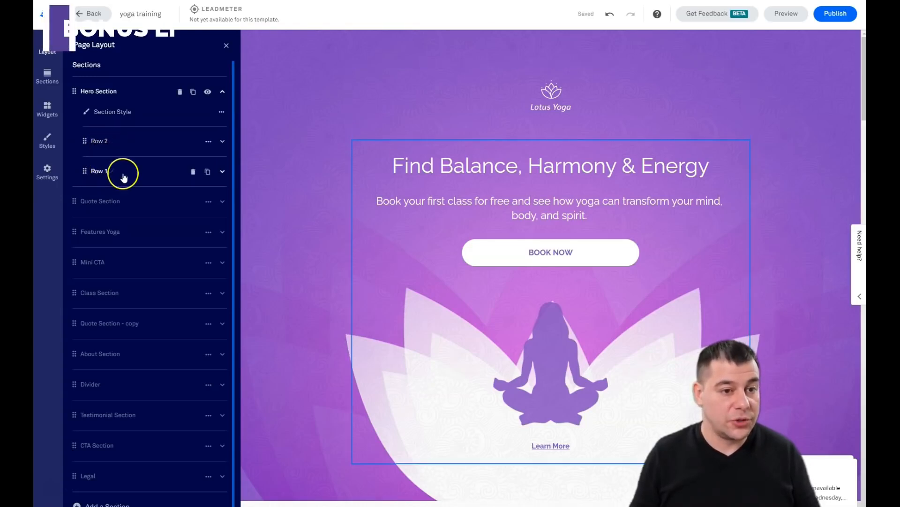
pyautogui.click(222, 92)
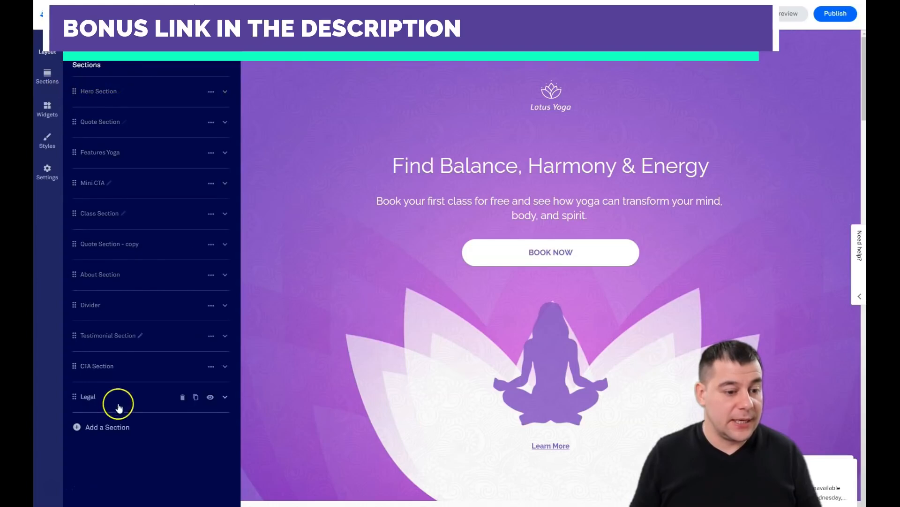
# Add a new section at the end of the page using the Blank type with two columns
pyautogui.click(102, 434)
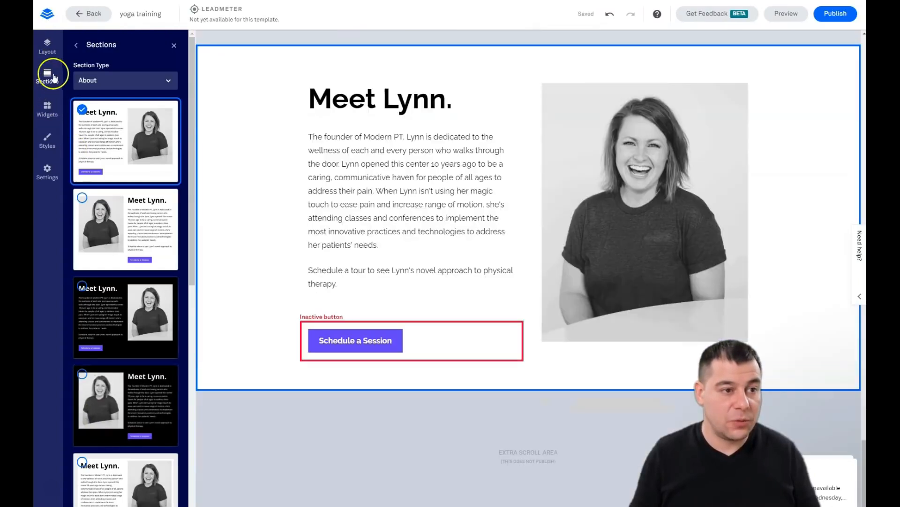
pyautogui.click(169, 83)
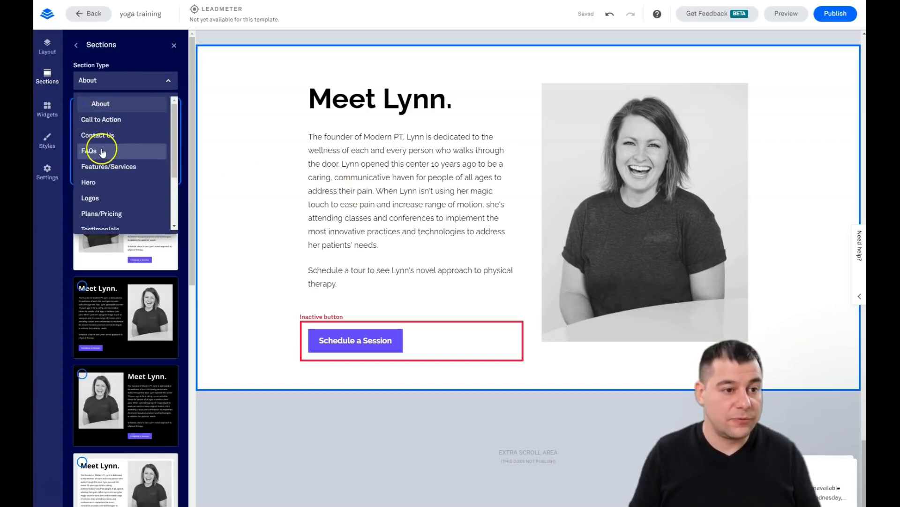
pyautogui.scroll(-4, 102, 174)
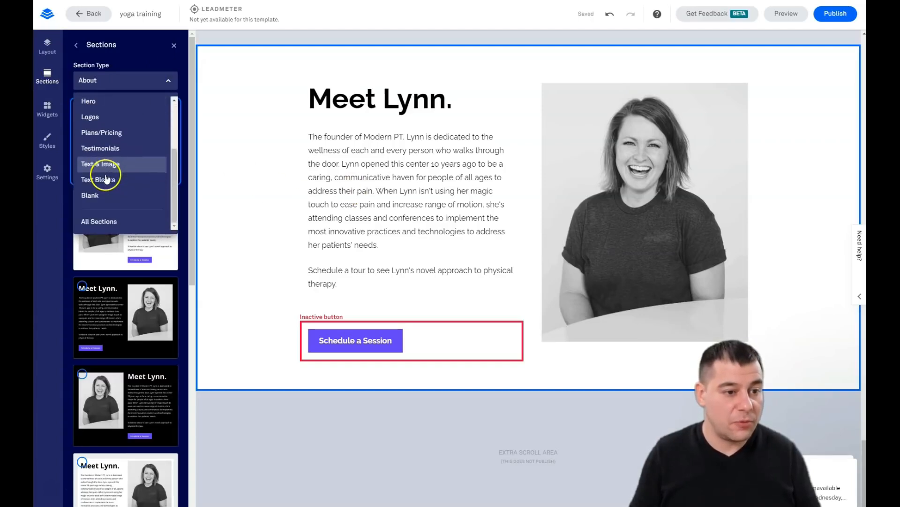
pyautogui.click(101, 193)
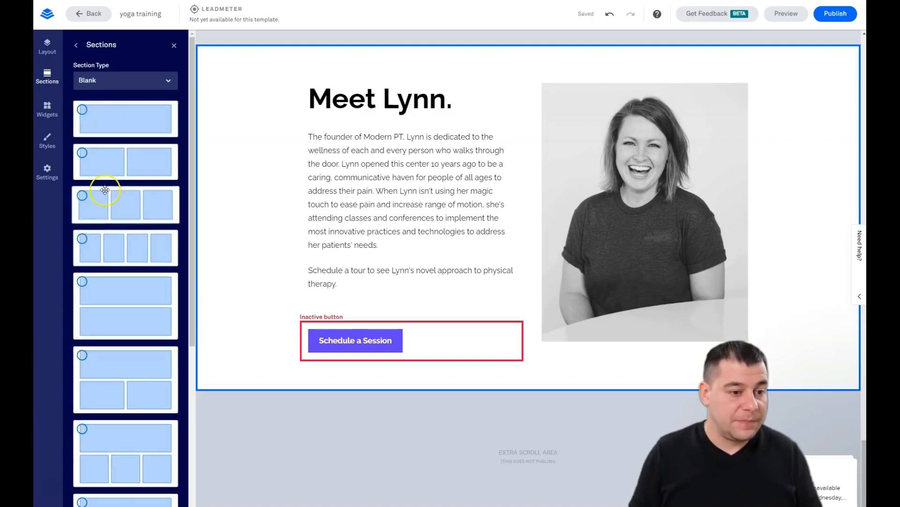
pyautogui.scroll(-4, 109, 207)
pyautogui.scroll(5, 108, 209)
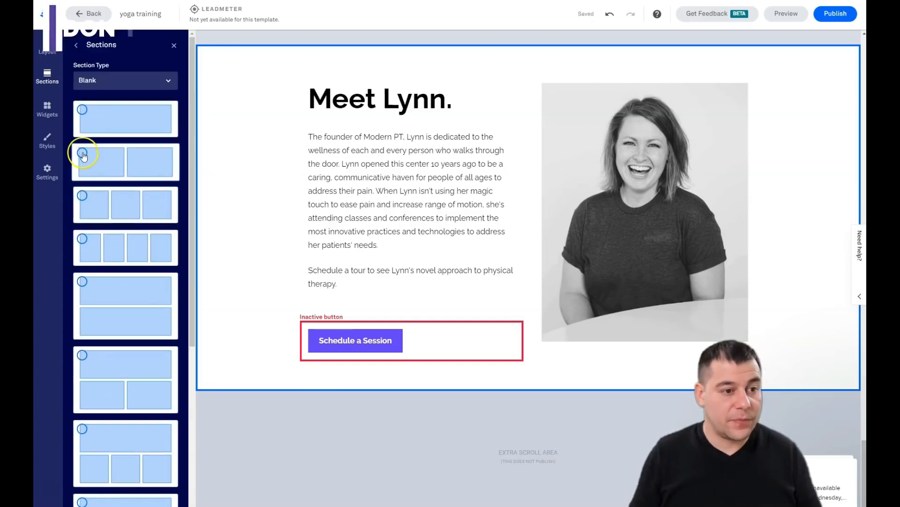
pyautogui.click(82, 152)
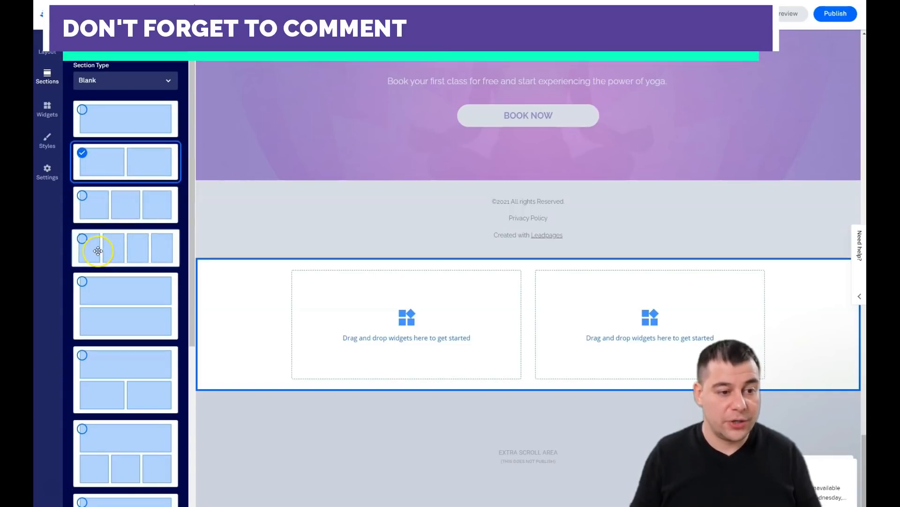
# Insert a blank four-column section between the Sign Up Today section and the legal footer, and close the section library
pyautogui.moveTo(133, 252); pyautogui.dragTo(507, 112)
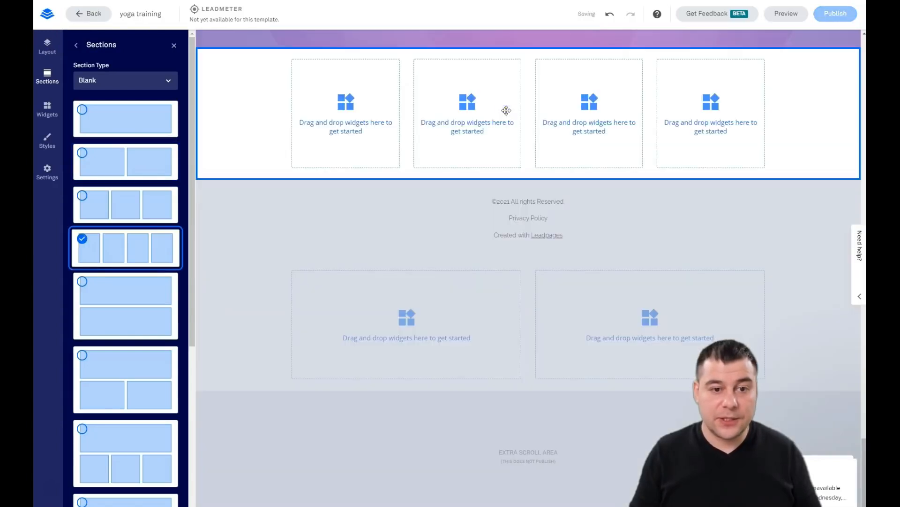
pyautogui.scroll(7, 398, 169)
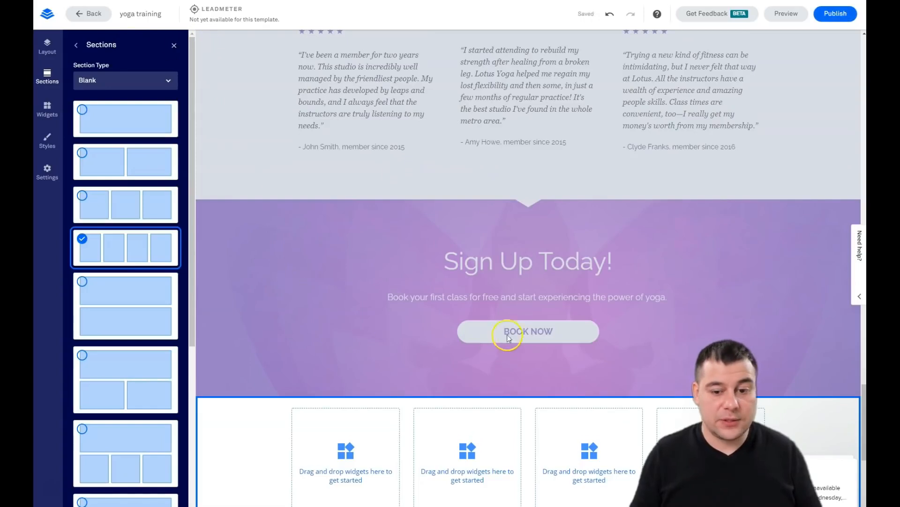
pyautogui.scroll(-5, 533, 285)
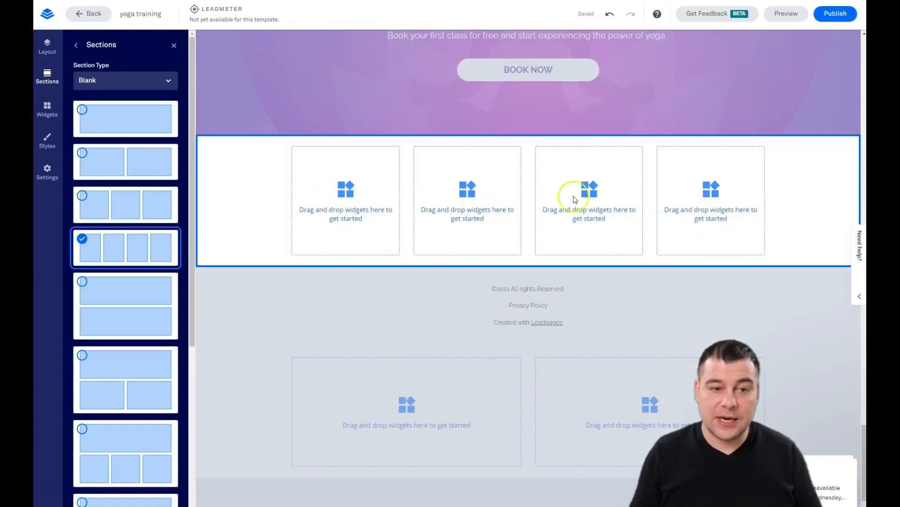
pyautogui.click(174, 47)
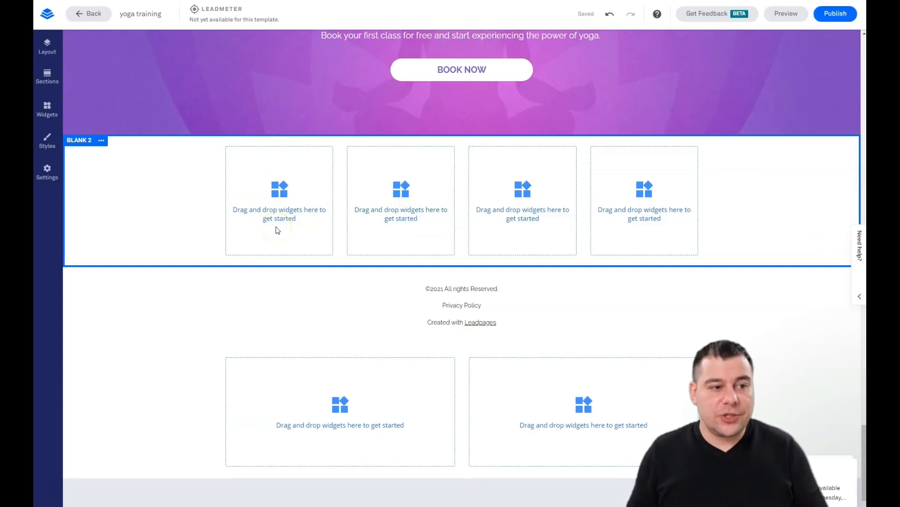
# Open the widget library, examine the available widgets against the empty four-column section, and close the library
pyautogui.click(47, 109)
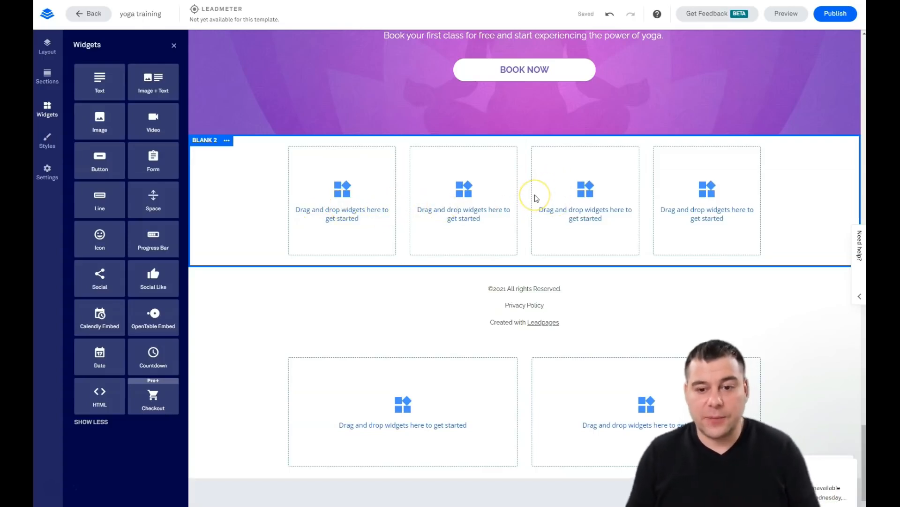
pyautogui.moveTo(525, 195)
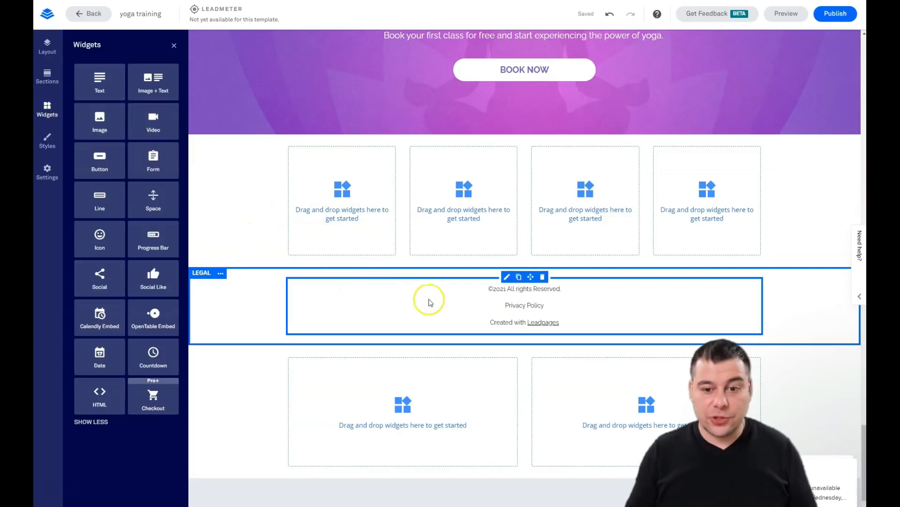
pyautogui.scroll(4, 414, 295)
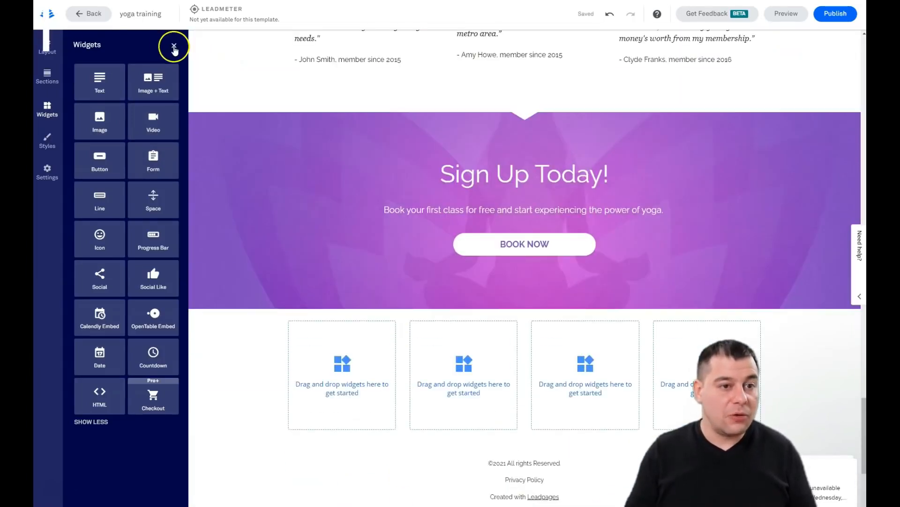
pyautogui.click(174, 46)
# Set both the page's headline font and its text font to Alegreya Sans in the font styles
pyautogui.click(47, 140)
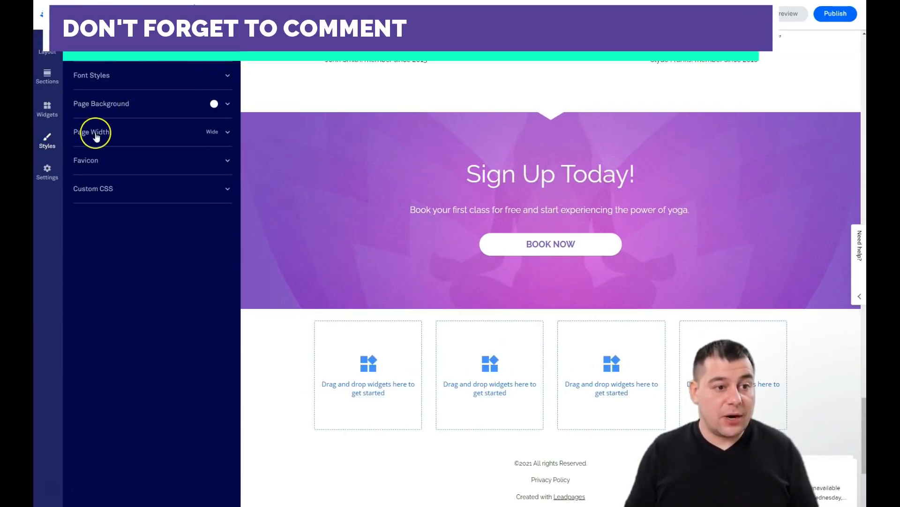
pyautogui.click(229, 79)
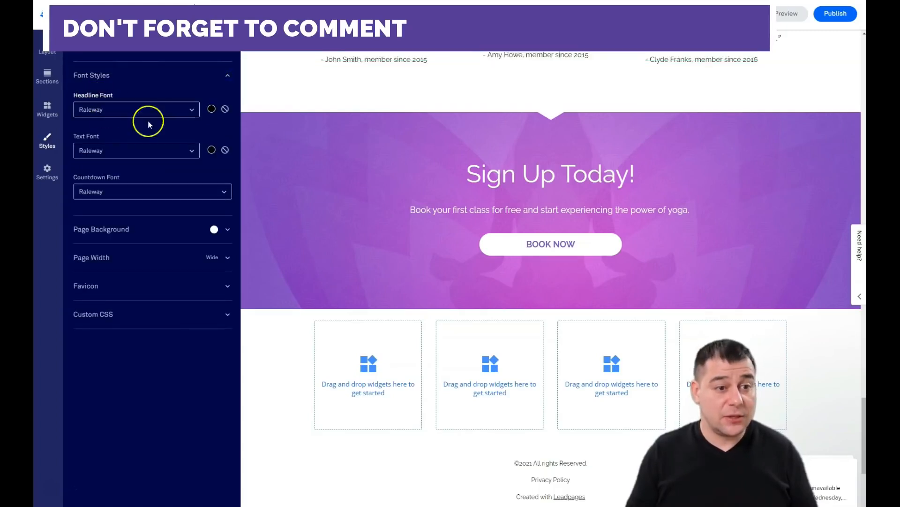
pyautogui.scroll(6, 443, 203)
pyautogui.scroll(15, 442, 203)
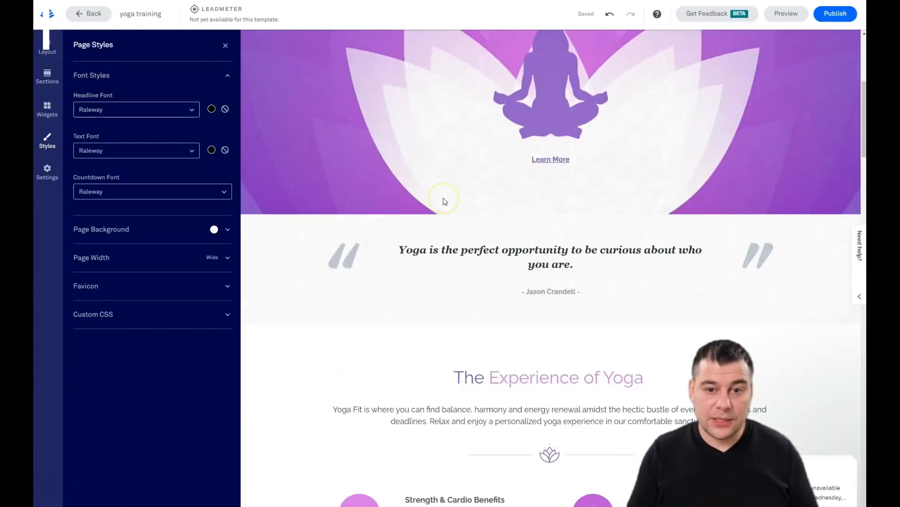
pyautogui.scroll(2, 443, 198)
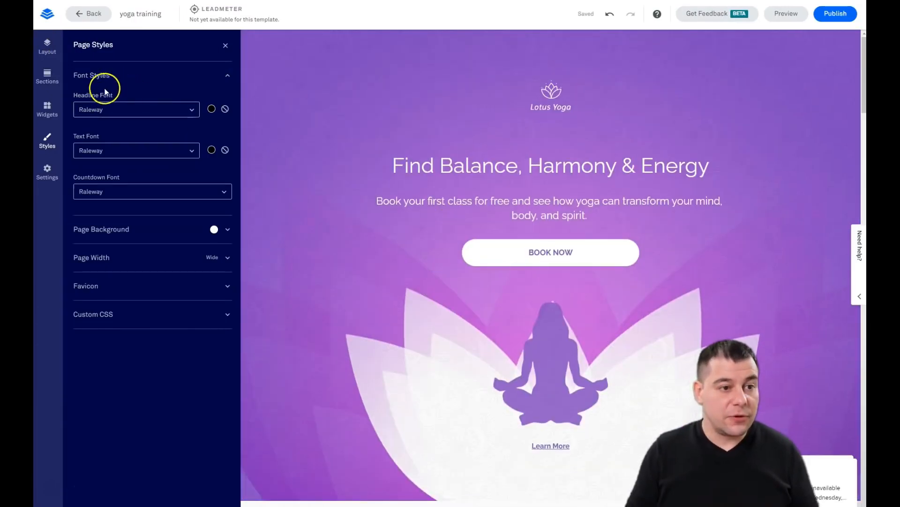
pyautogui.click(191, 111)
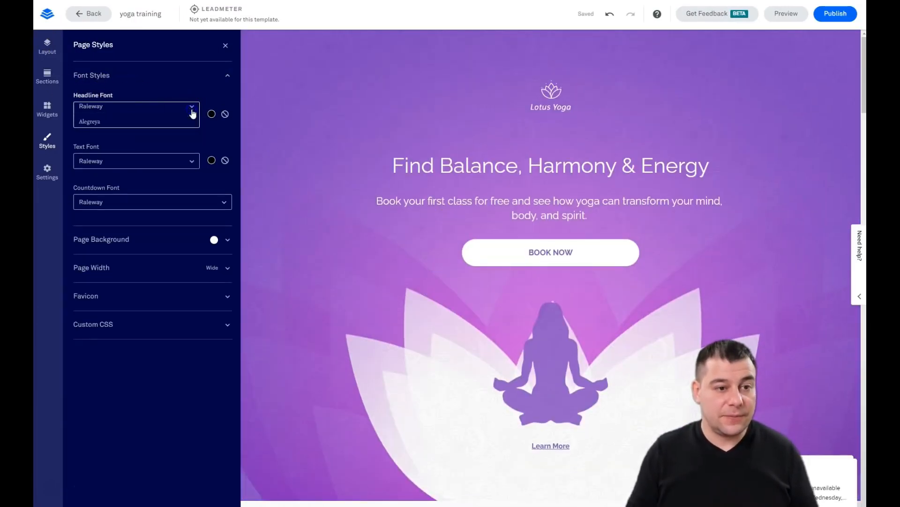
pyautogui.click(103, 126)
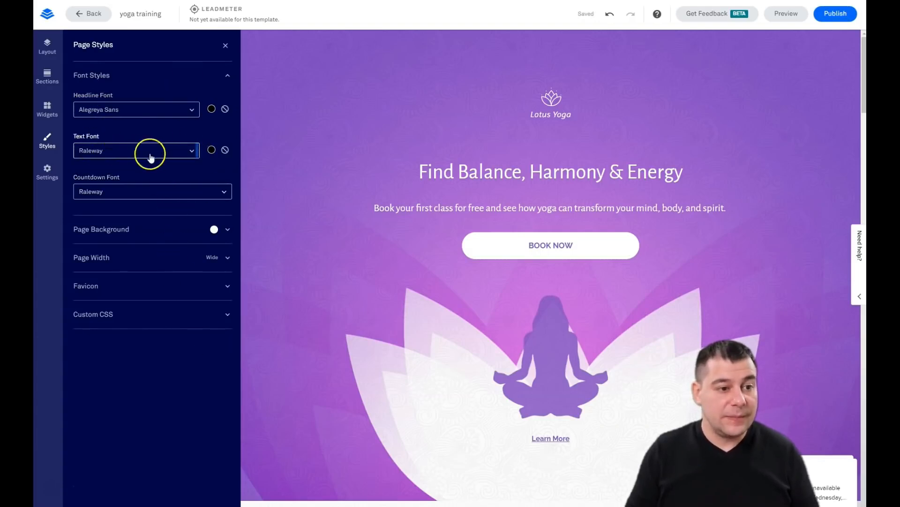
pyautogui.click(146, 168)
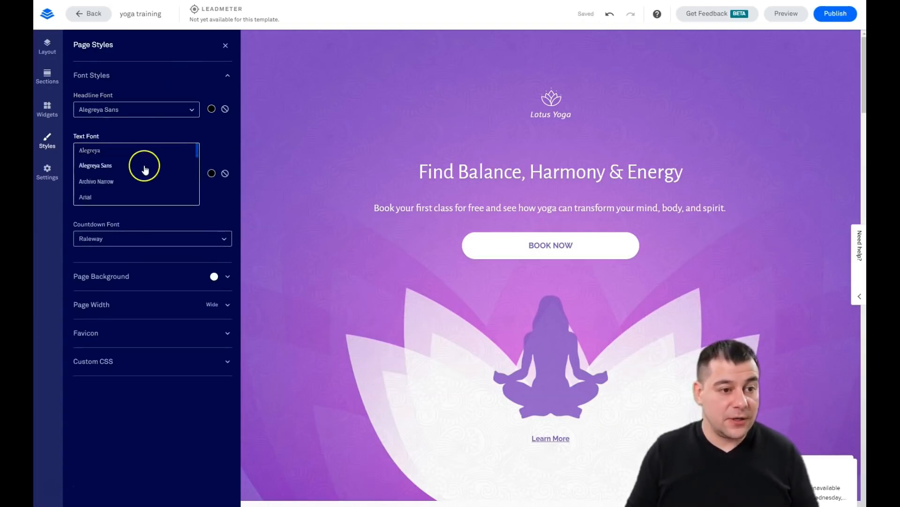
pyautogui.click(172, 192)
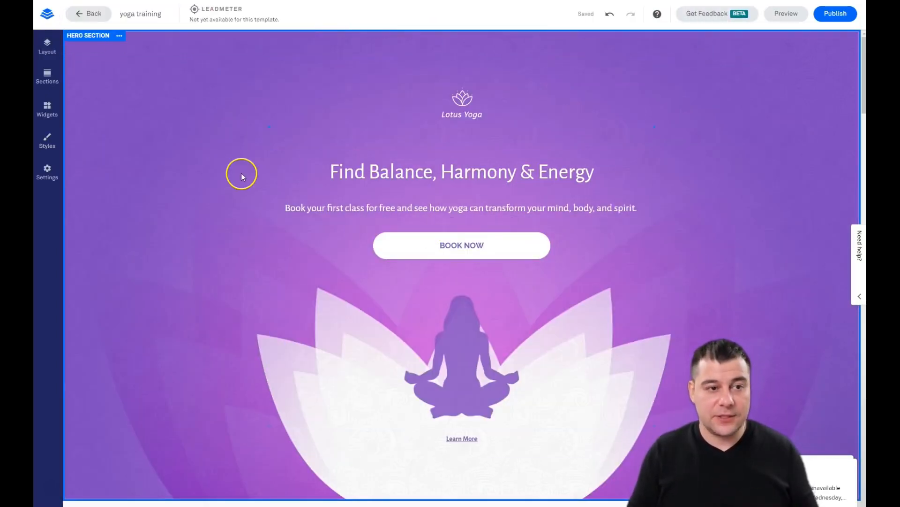
# Examine the page's content and section list from the quote section through to the Sign Up Today section, and close the page layout
pyautogui.scroll(-10, 181, 168)
pyautogui.scroll(6, 187, 227)
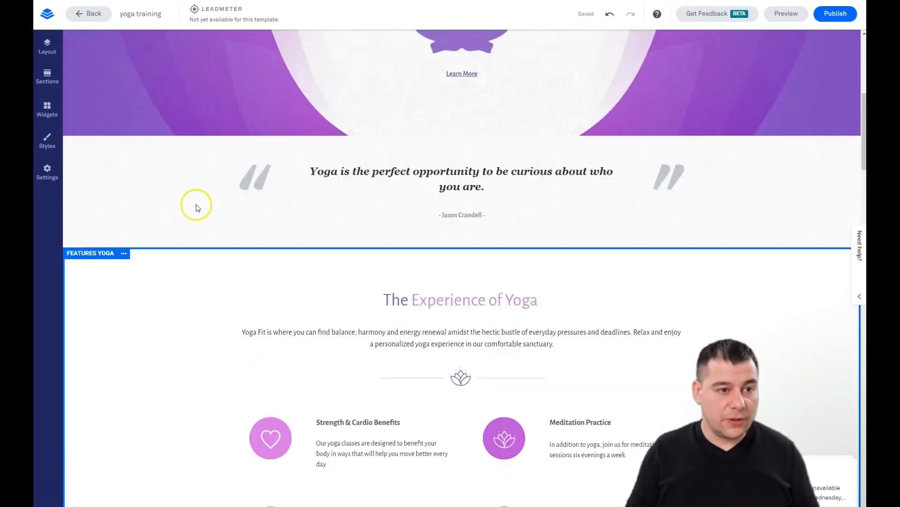
pyautogui.scroll(-2, 196, 204)
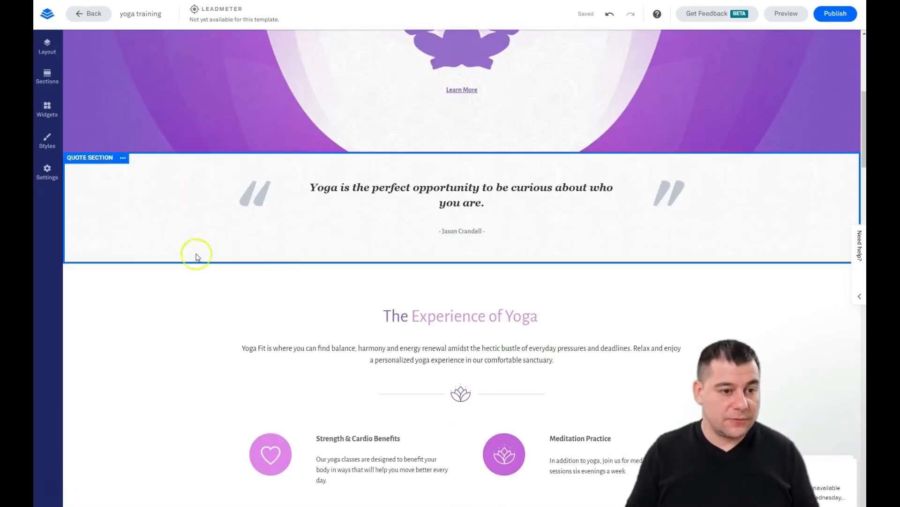
pyautogui.click(46, 49)
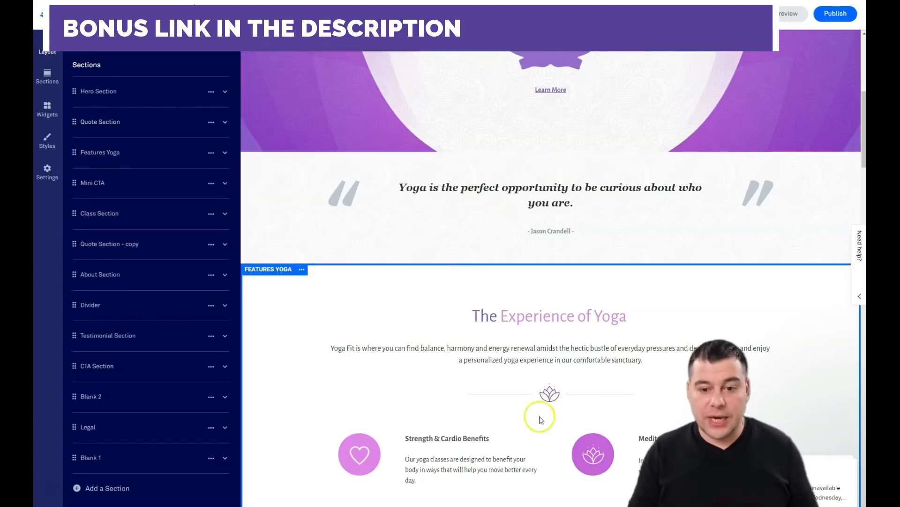
pyautogui.scroll(-3, 554, 357)
pyautogui.scroll(-3, 564, 298)
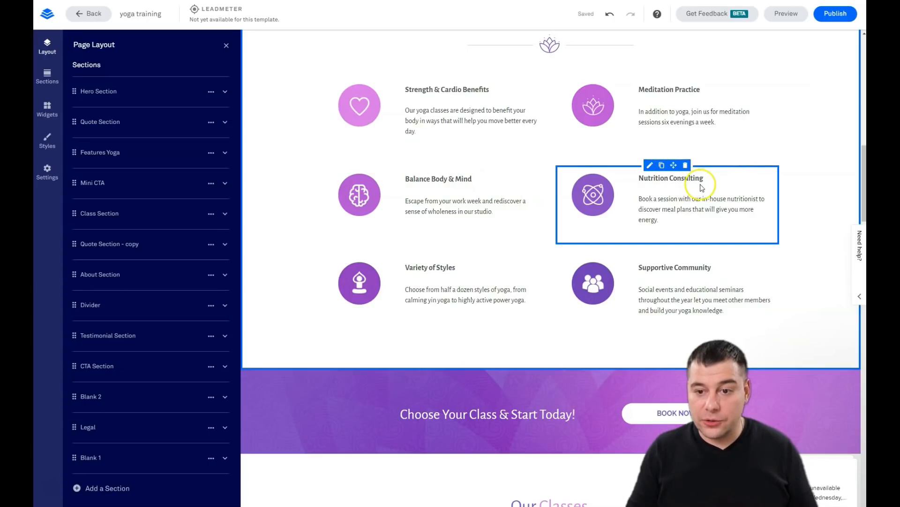
pyautogui.scroll(-12, 702, 187)
pyautogui.scroll(-11, 567, 239)
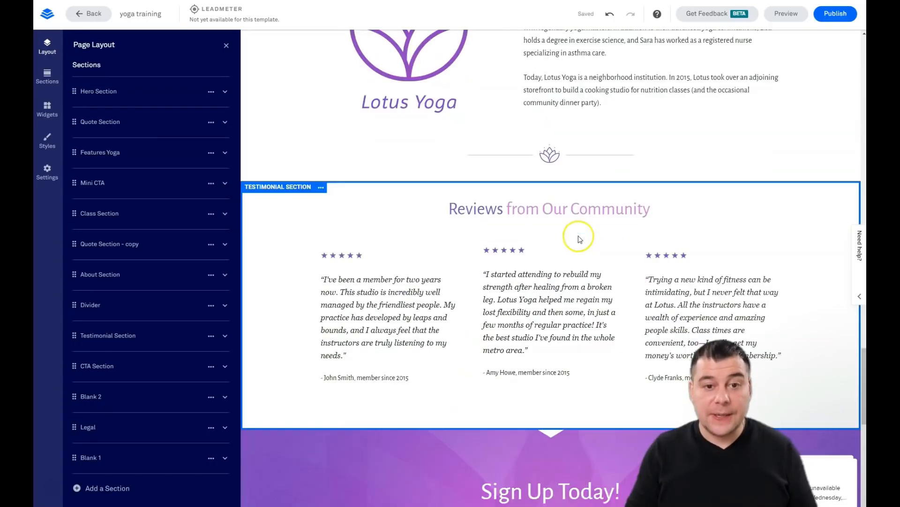
pyautogui.scroll(-4, 567, 267)
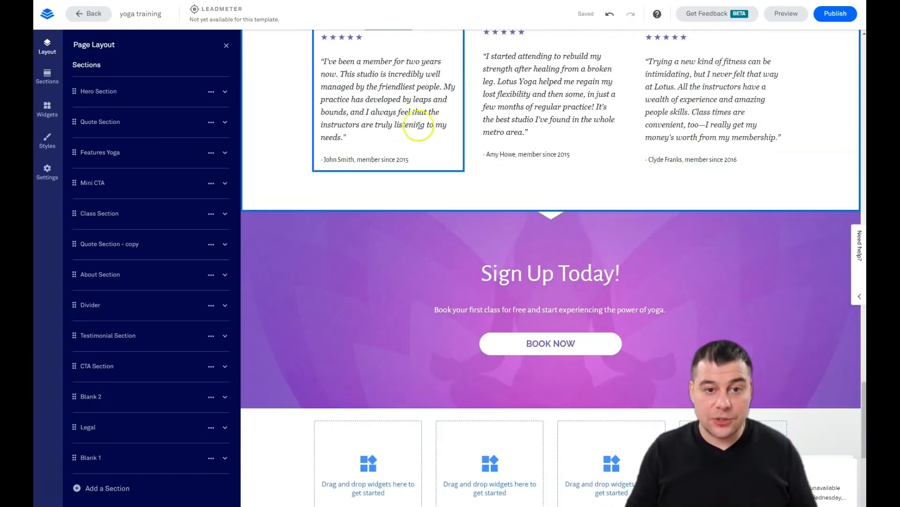
pyautogui.scroll(2, 424, 138)
pyautogui.scroll(-4, 605, 218)
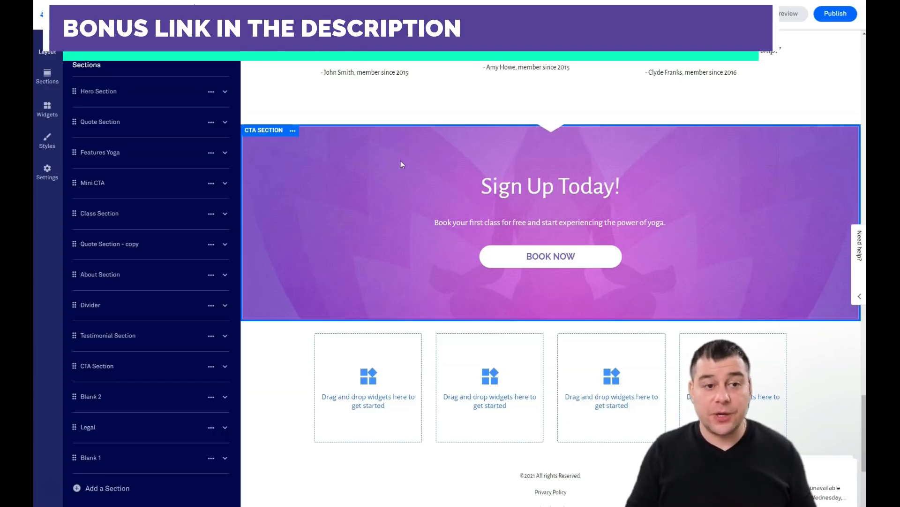
pyautogui.click(243, 41)
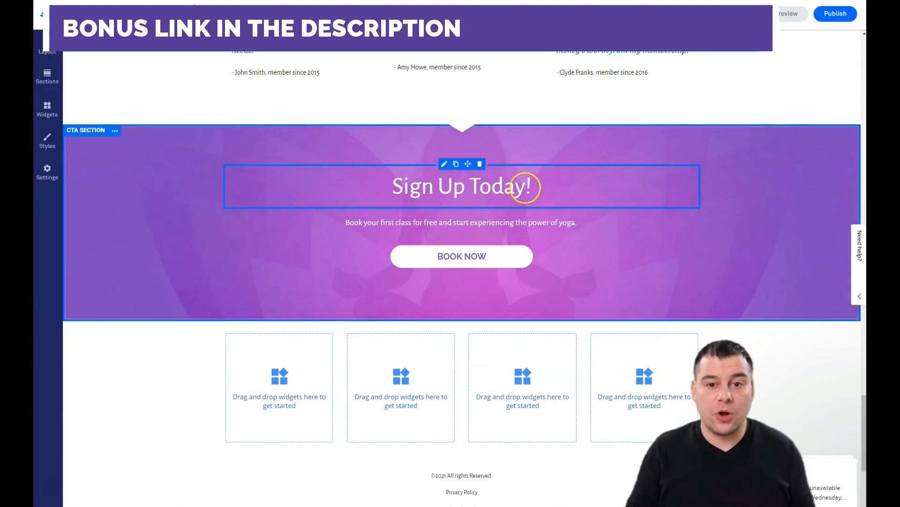
# Open the Hero Section's settings and inspect its background color choices without picking one
pyautogui.scroll(15, 459, 201)
pyautogui.scroll(20, 464, 206)
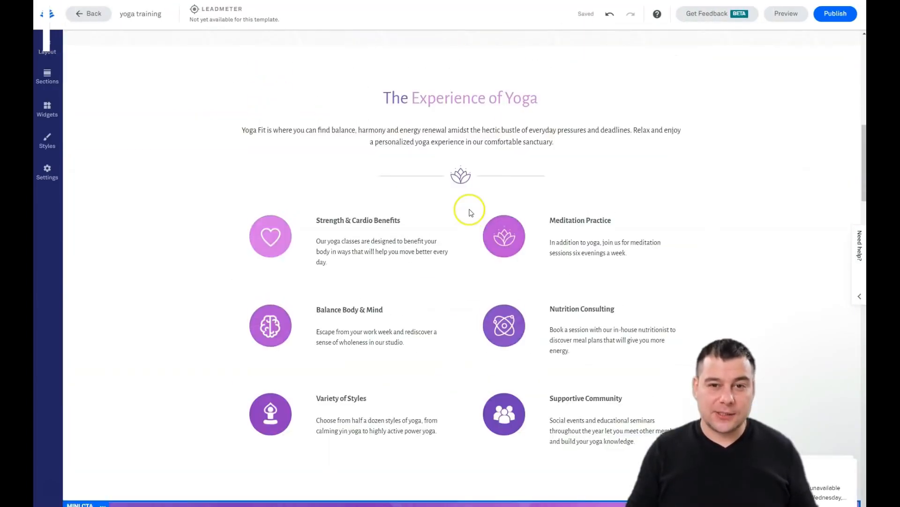
pyautogui.scroll(3, 468, 208)
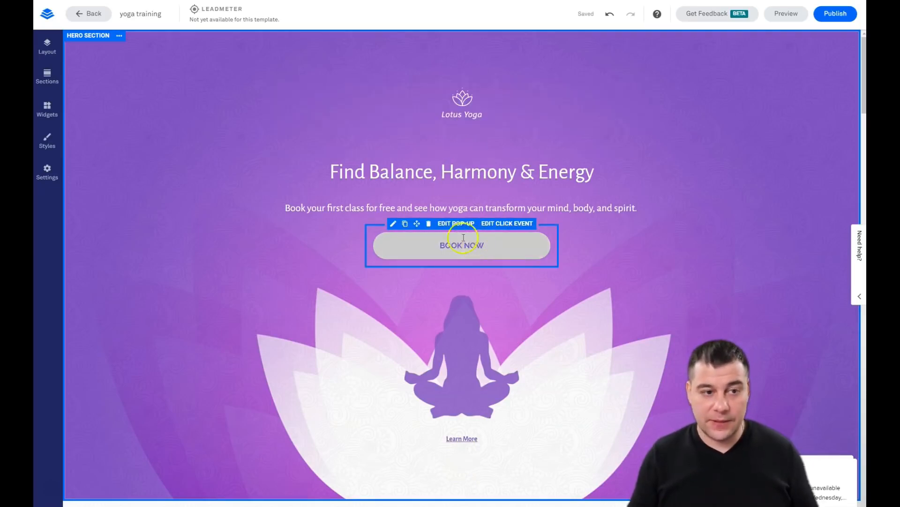
pyautogui.click(118, 38)
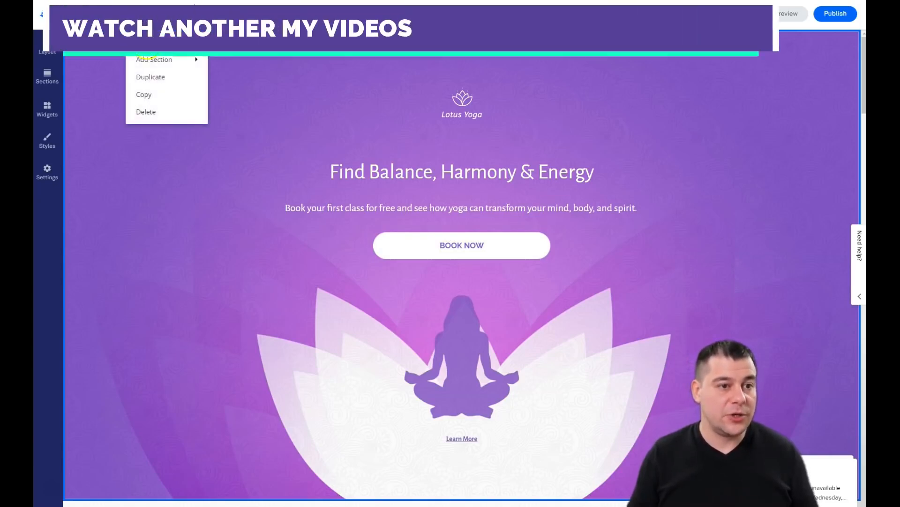
pyautogui.moveTo(171, 61)
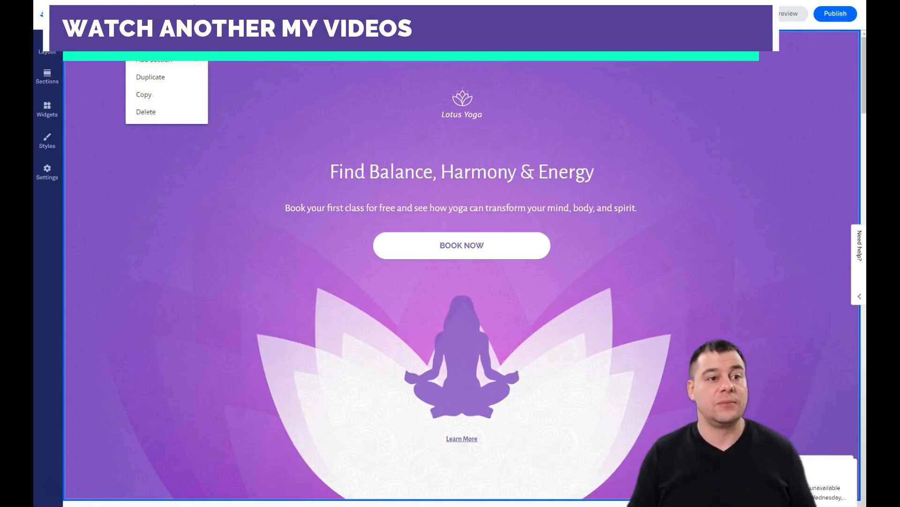
pyautogui.click(146, 42)
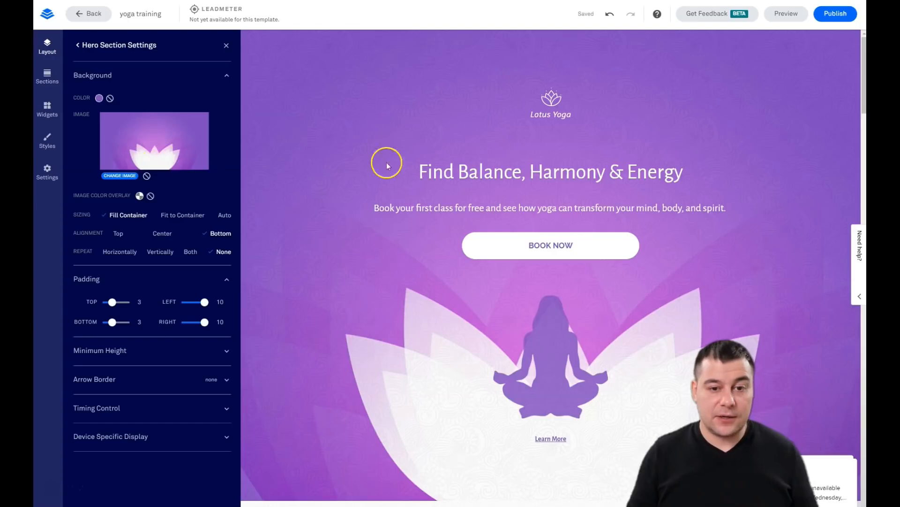
pyautogui.click(100, 99)
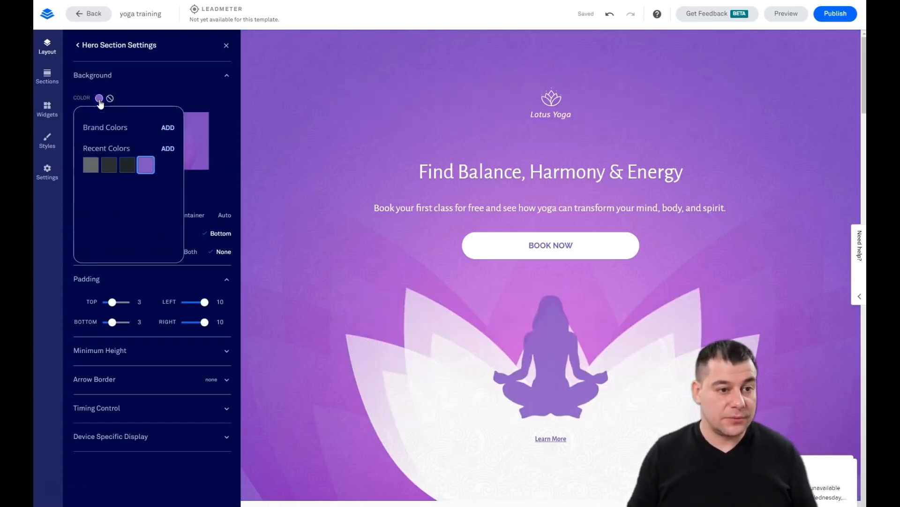
pyautogui.click(129, 101)
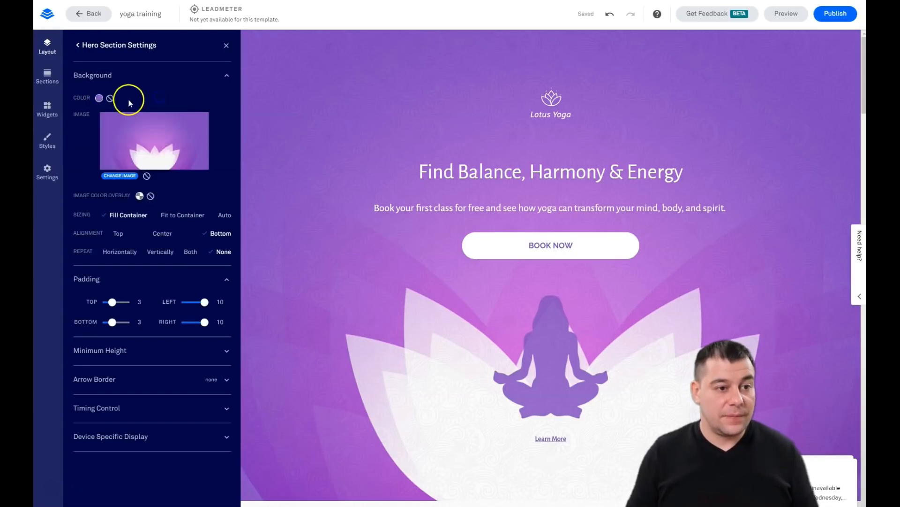
# Replace the Hero Section's background image with an uploaded photo of three people meditating on yoga mats
pyautogui.click(123, 177)
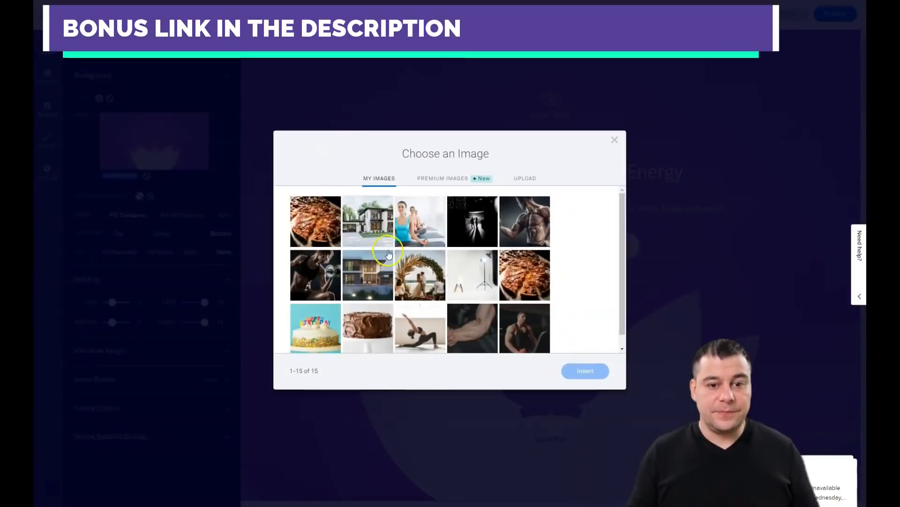
pyautogui.scroll(-1, 497, 274)
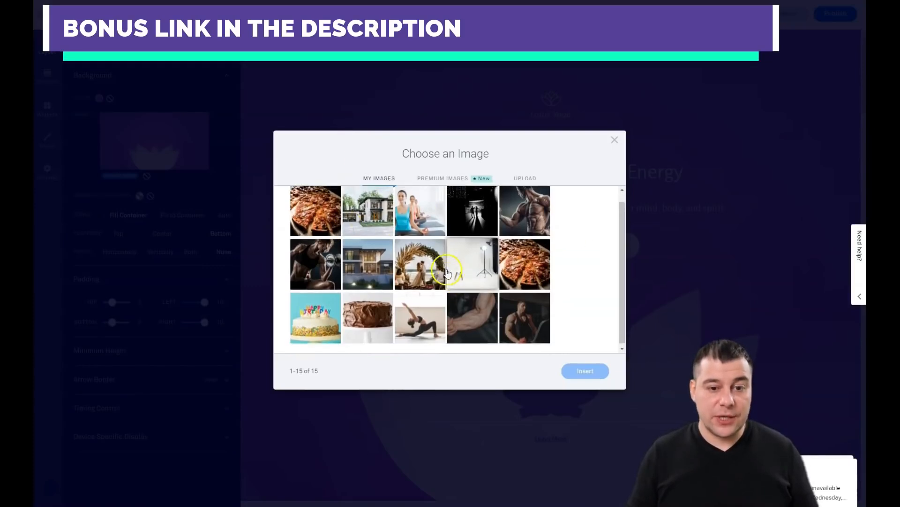
pyautogui.scroll(1, 445, 197)
pyautogui.click(436, 183)
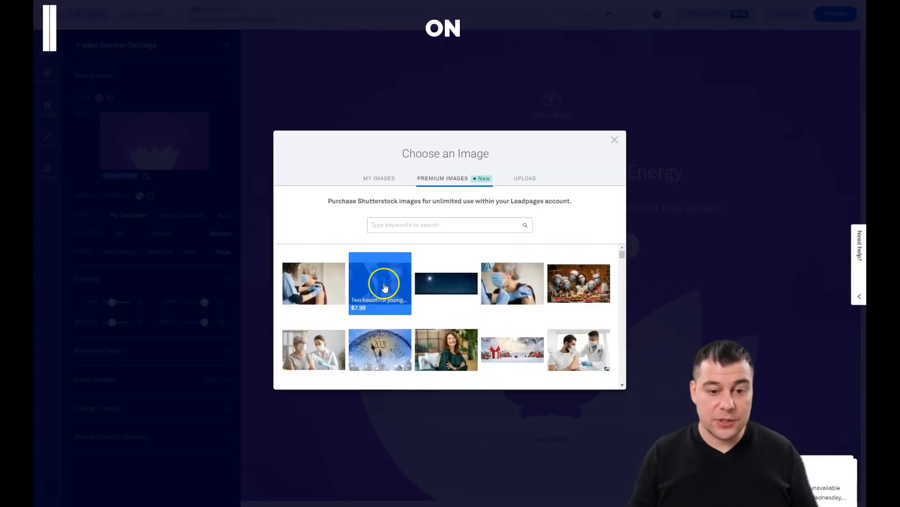
pyautogui.click(521, 180)
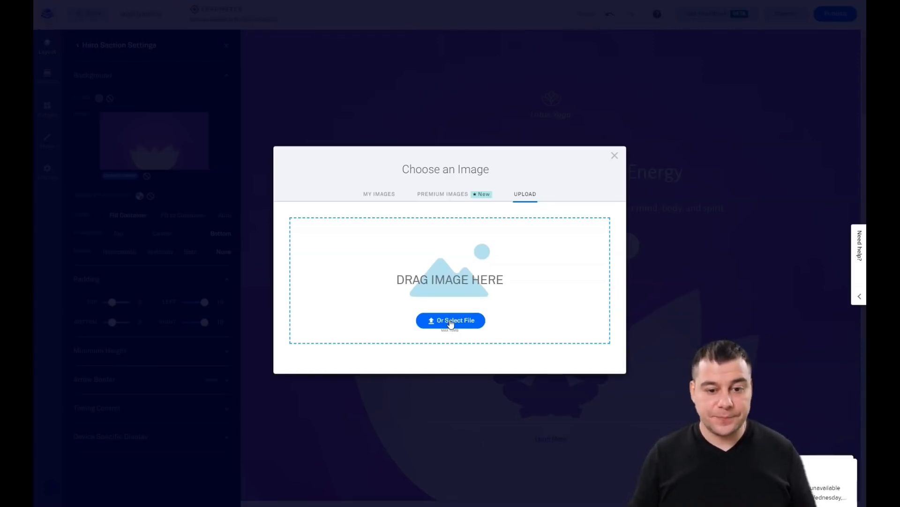
pyautogui.click(582, 371)
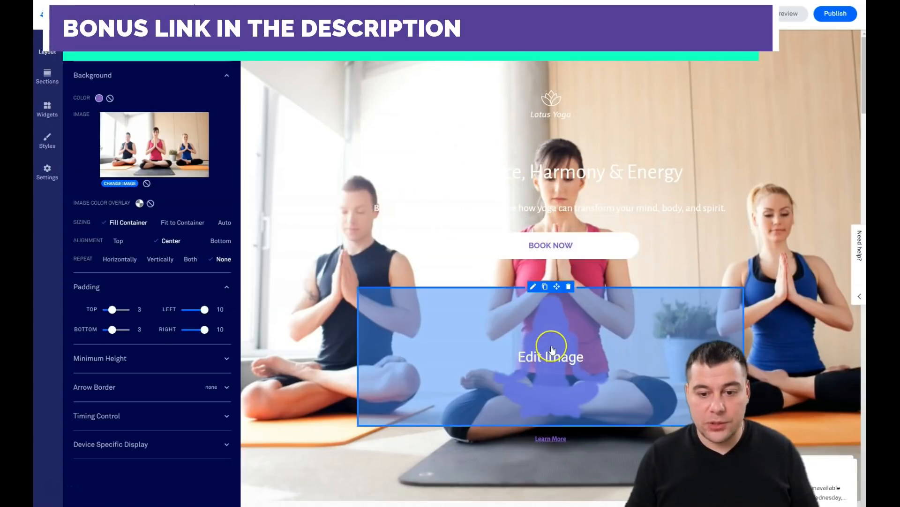
# Add a custom color overlay to the hero background image with color code 020202 and opacity 56
pyautogui.click(140, 205)
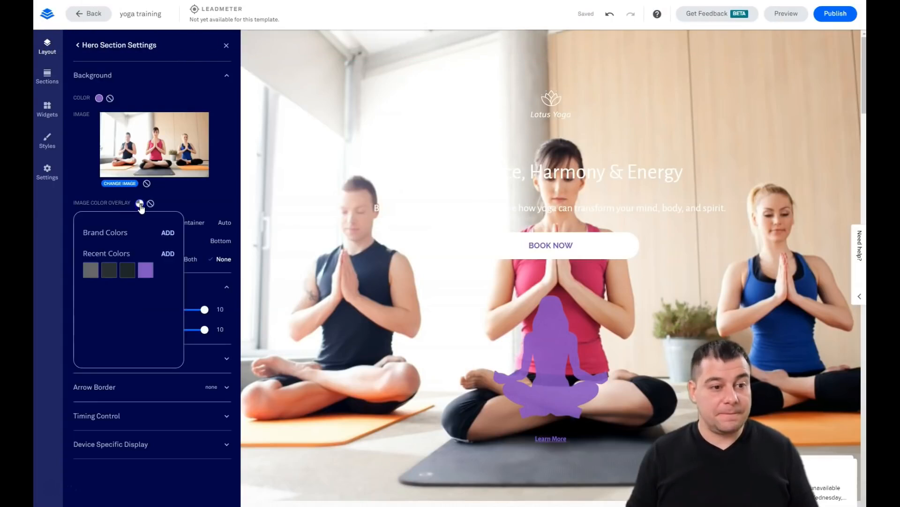
pyautogui.click(168, 254)
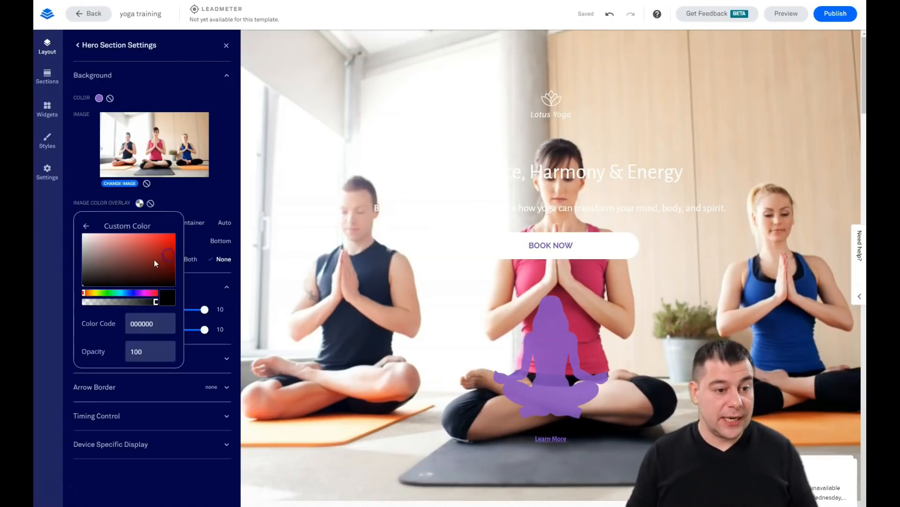
pyautogui.click(83, 284)
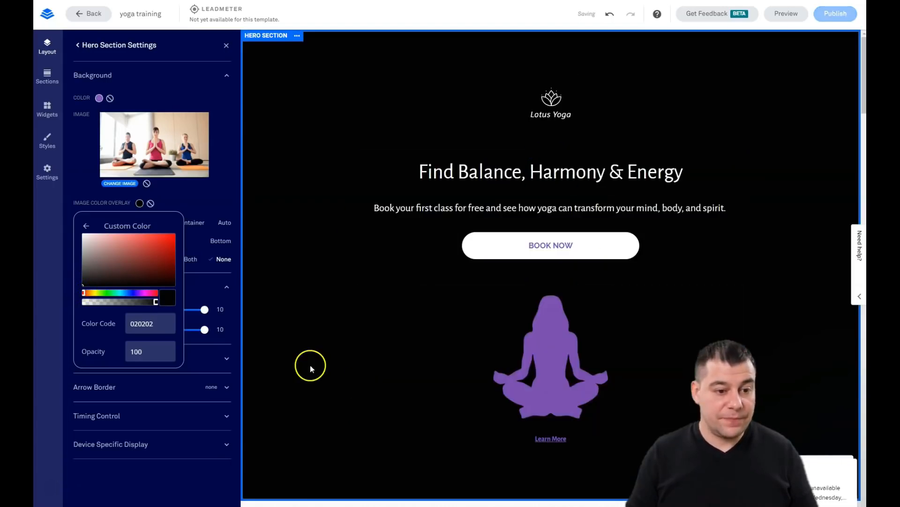
pyautogui.moveTo(157, 303); pyautogui.dragTo(130, 304)
pyautogui.moveTo(126, 305)
pyautogui.mouseDown()
pyautogui.moveTo(104, 304)
pyautogui.moveTo(126, 302)
pyautogui.mouseUp()
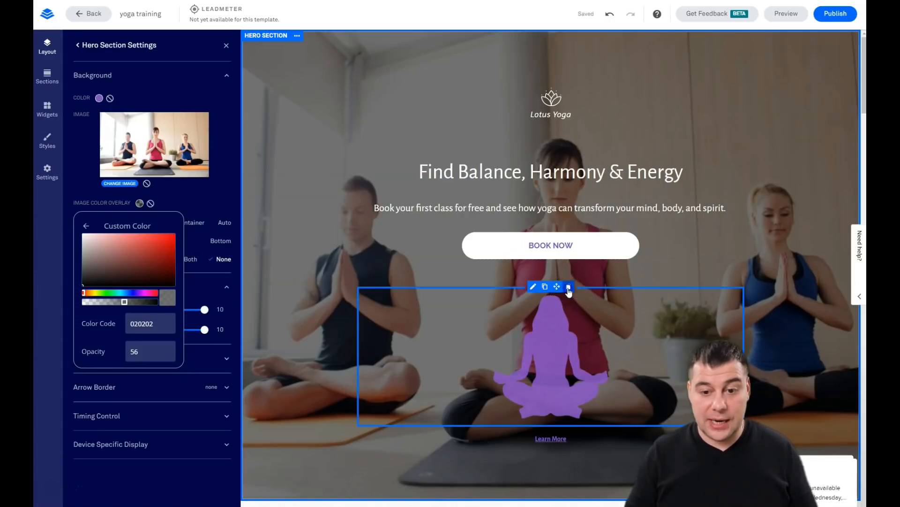
# Delete the purple meditating figure image and the Learn More link from the Hero Section
pyautogui.click(569, 287)
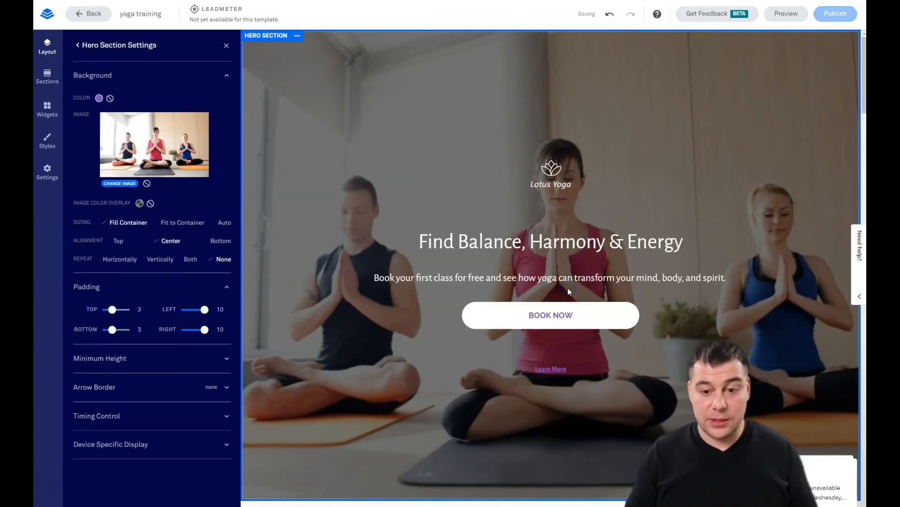
pyautogui.click(554, 369)
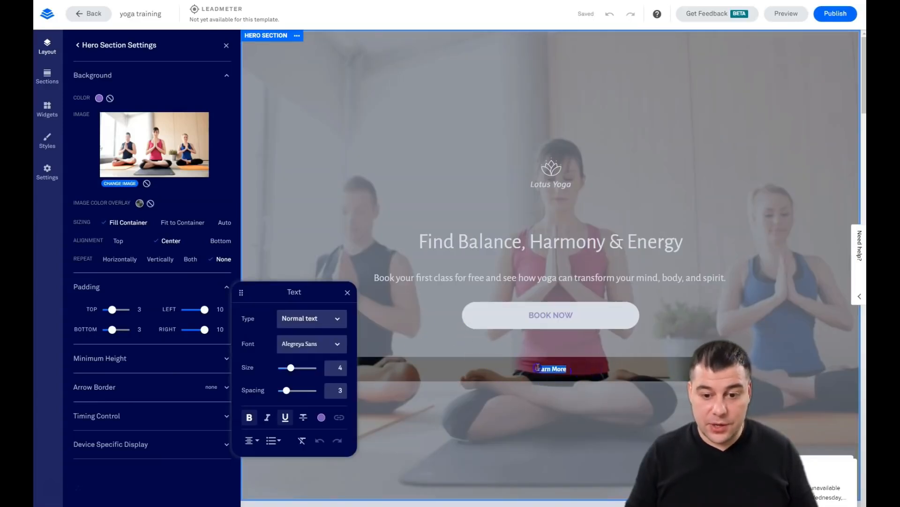
pyautogui.click(584, 416)
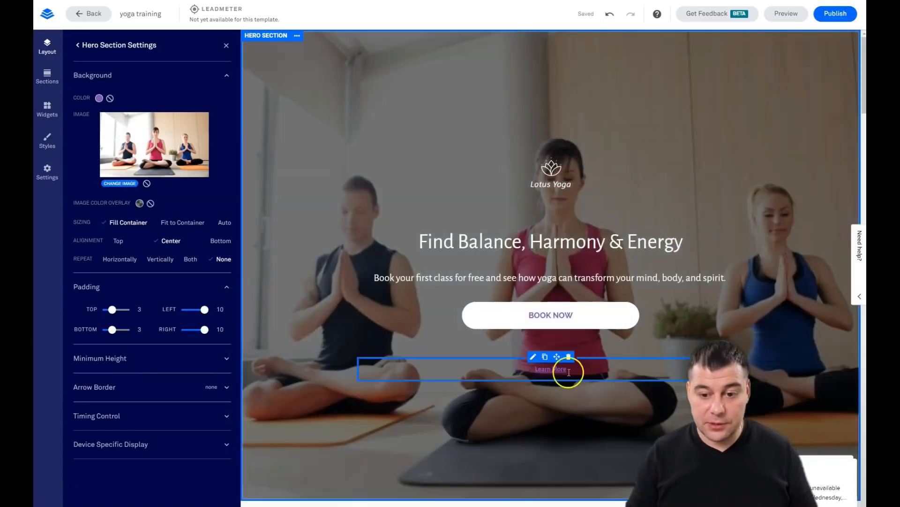
pyautogui.click(569, 357)
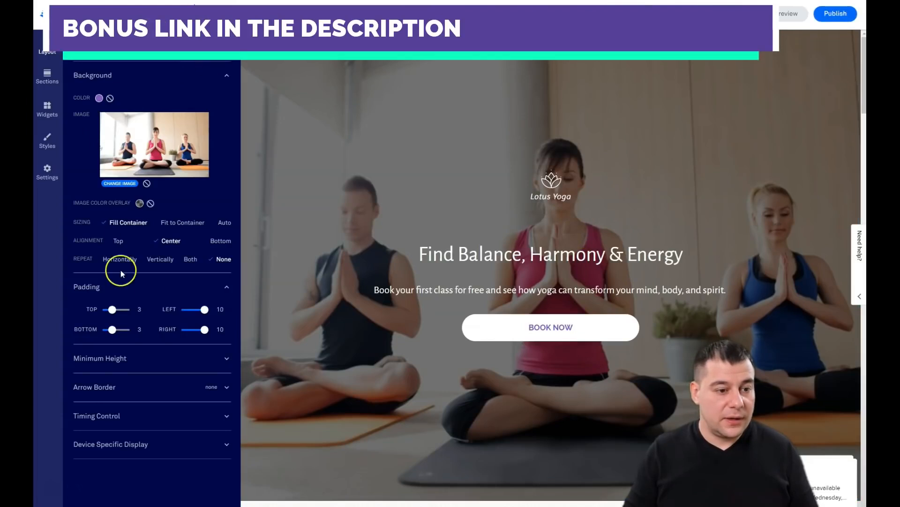
# Set the Hero Section's top padding to 2
pyautogui.moveTo(112, 309); pyautogui.dragTo(116, 310)
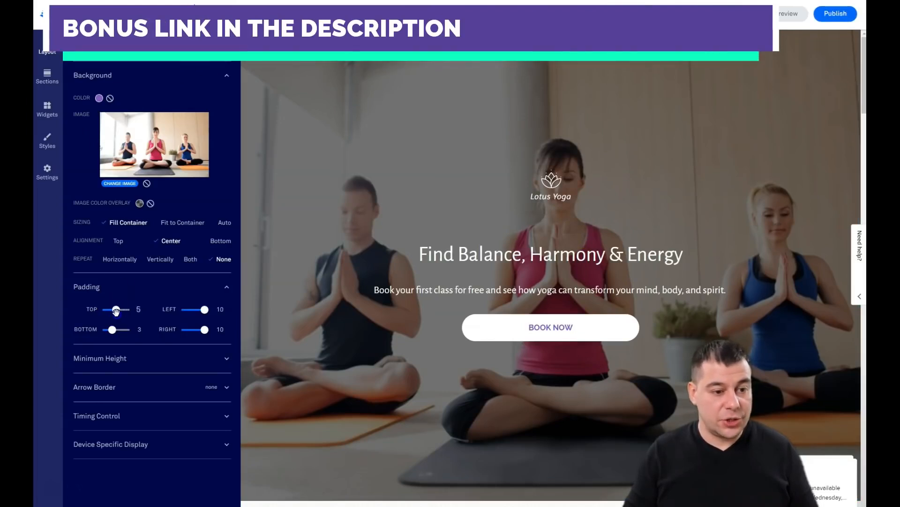
# Try the Auto, 50%, 75%, 90% and Full minimum height sizes on the Hero Section
pyautogui.click(223, 359)
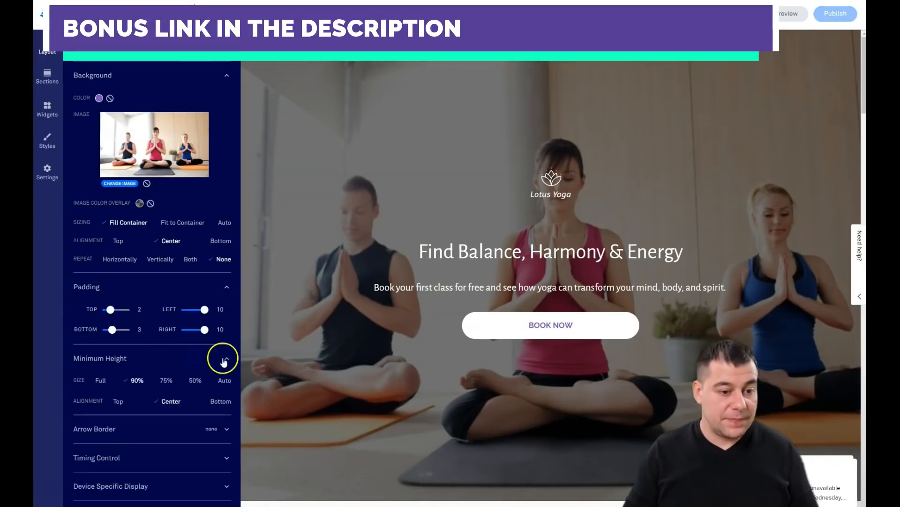
pyautogui.click(223, 381)
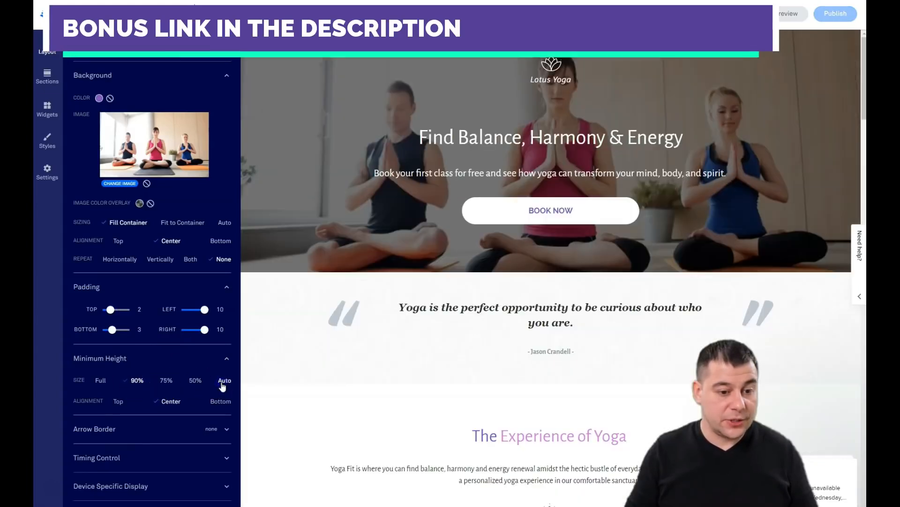
pyautogui.click(187, 380)
pyautogui.click(160, 379)
pyautogui.click(129, 381)
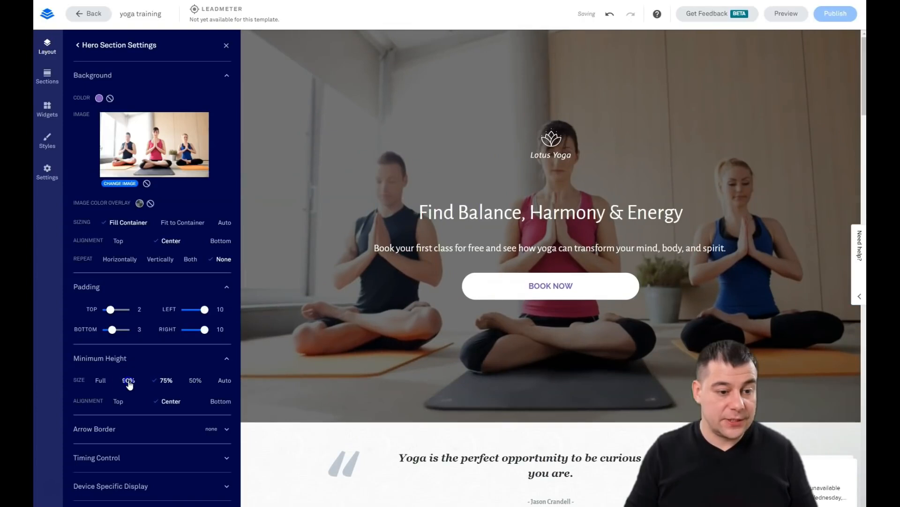
pyautogui.click(100, 381)
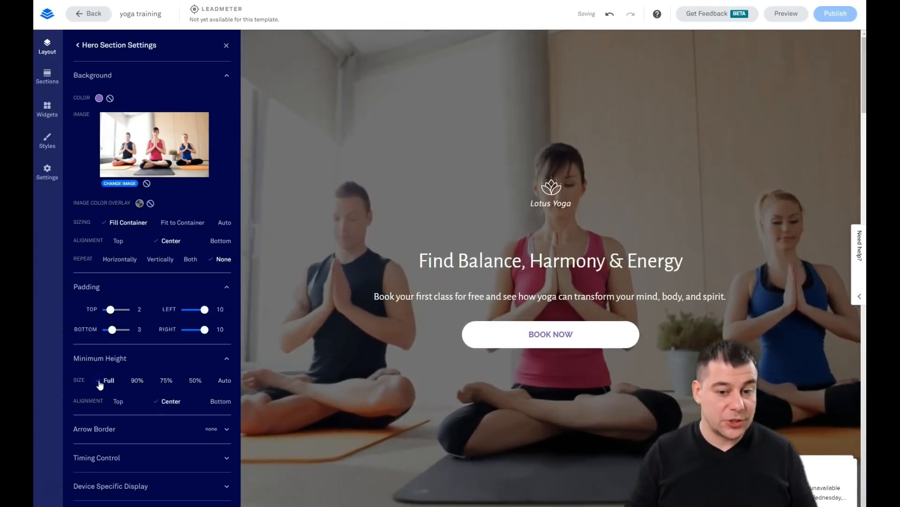
pyautogui.click(137, 380)
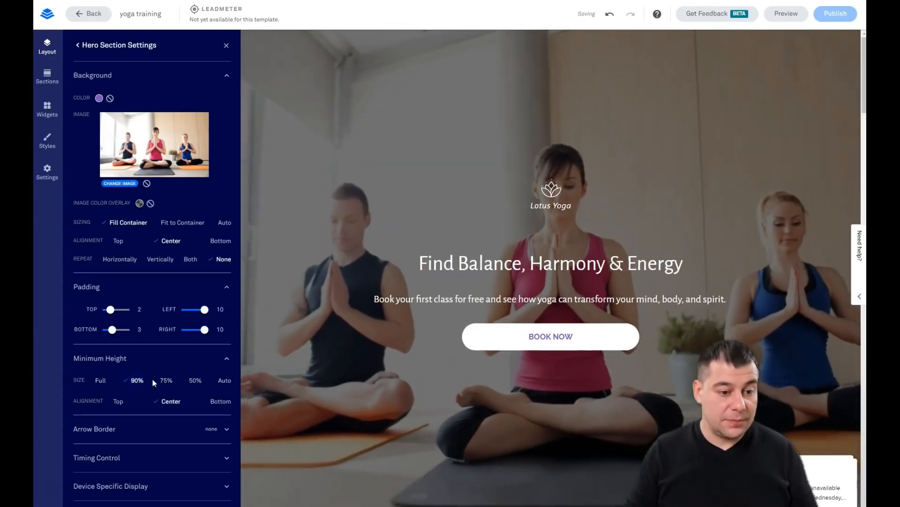
pyautogui.click(166, 380)
pyautogui.click(194, 381)
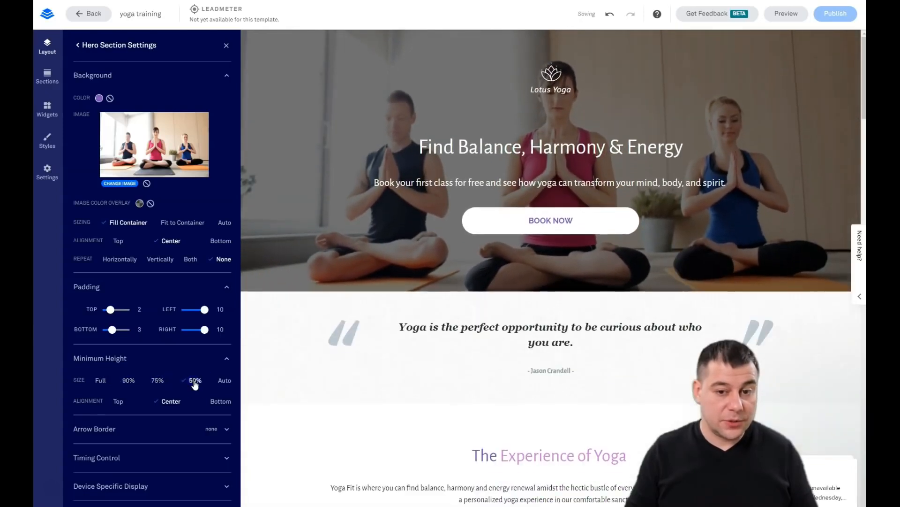
pyautogui.click(224, 381)
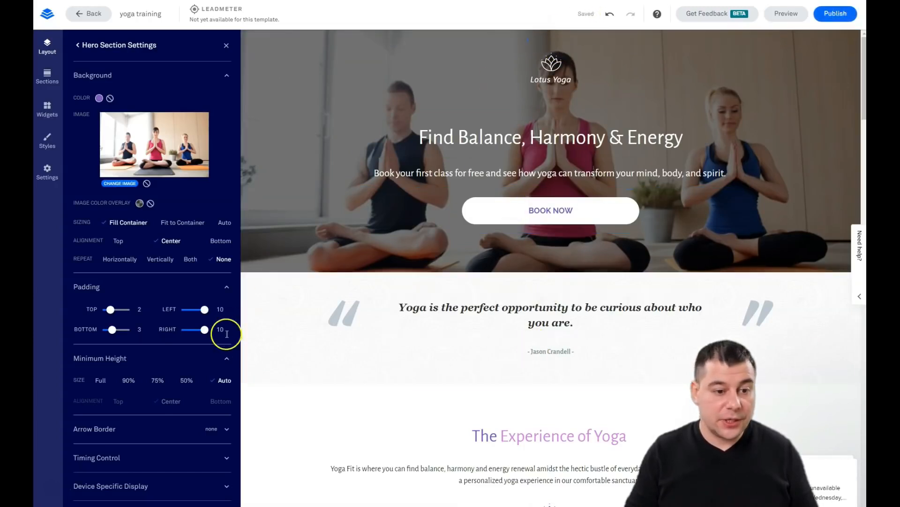
# Set the Hero Section's minimum height to Full and close its settings
pyautogui.click(106, 380)
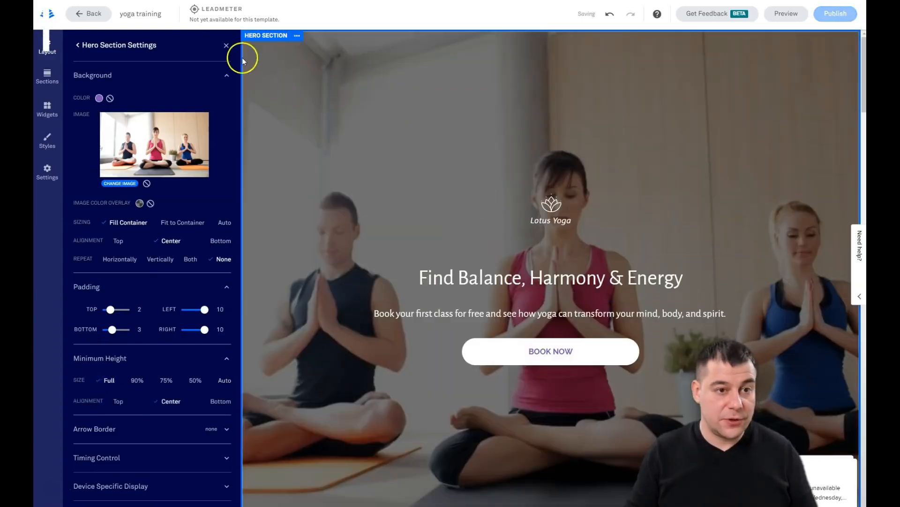
pyautogui.click(226, 45)
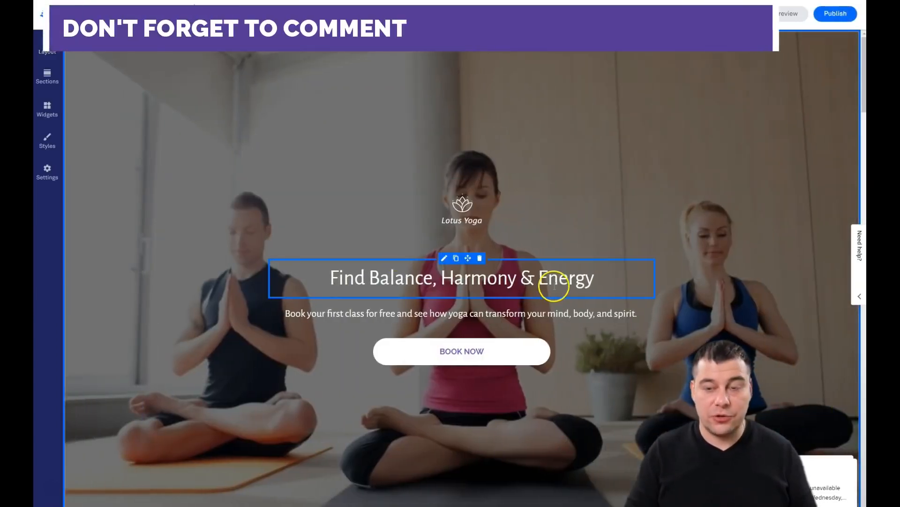
pyautogui.scroll(-5, 573, 320)
pyautogui.scroll(5, 572, 319)
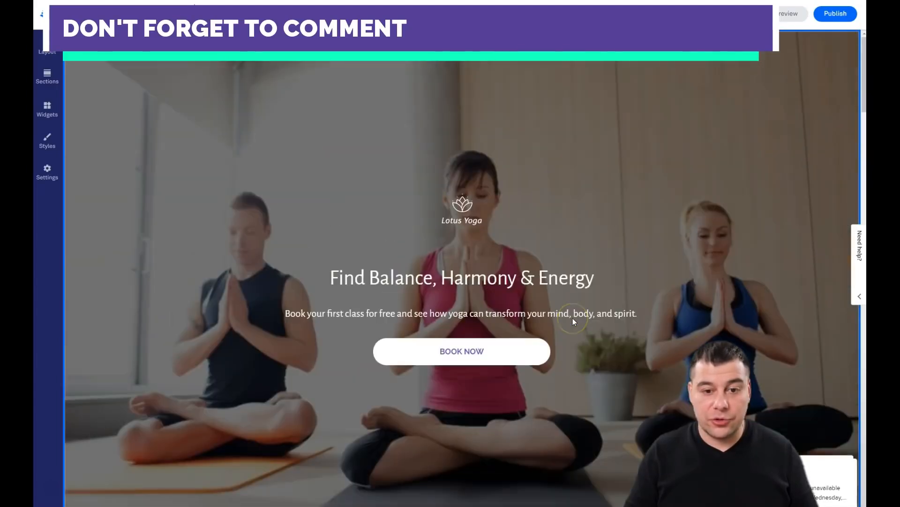
pyautogui.scroll(-3, 558, 287)
pyautogui.scroll(3, 583, 286)
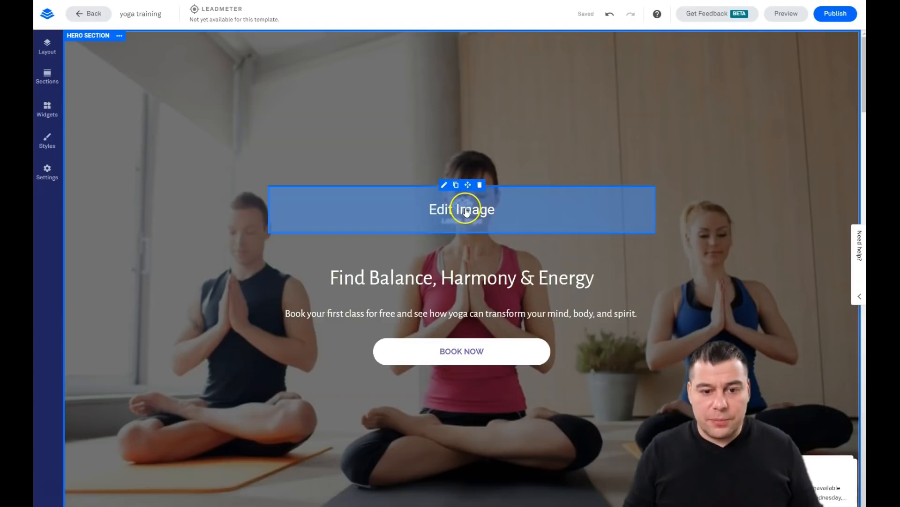
# Format the hero headline "Find Balance, Harmony & Energy" as Jumbo type in Barlow with size 8 and spacing 5
pyautogui.click(463, 277)
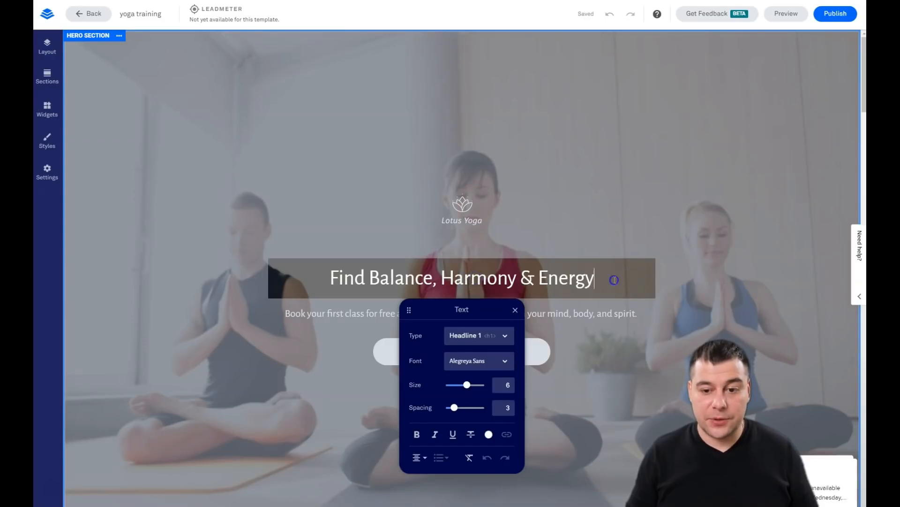
pyautogui.moveTo(615, 279); pyautogui.dragTo(324, 288)
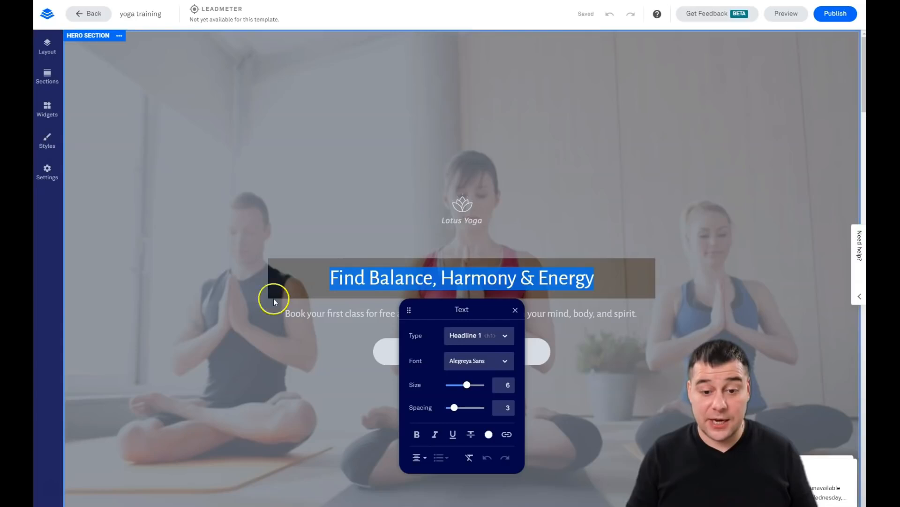
pyautogui.click(503, 361)
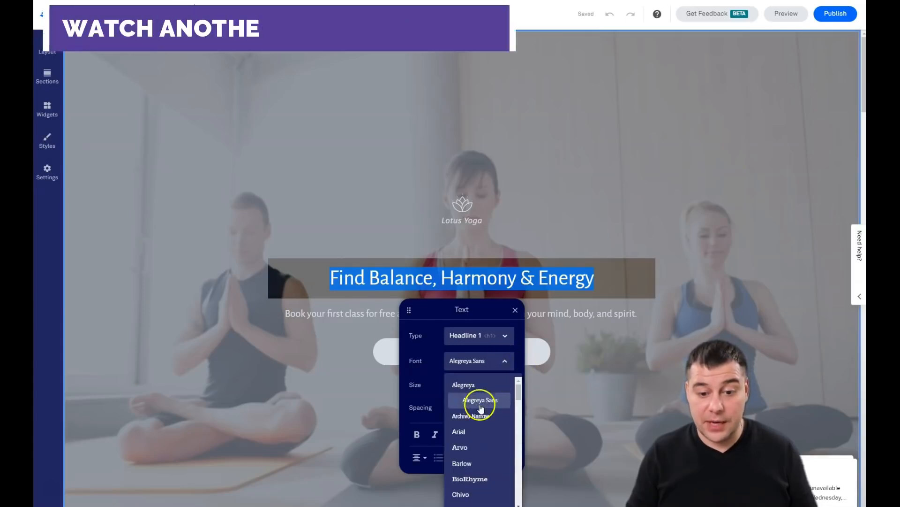
pyautogui.click(473, 463)
pyautogui.click(499, 334)
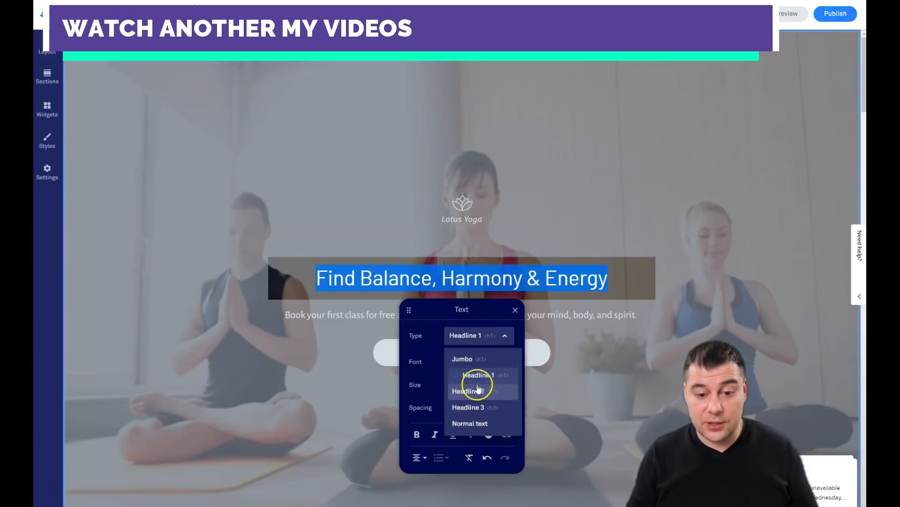
pyautogui.click(477, 359)
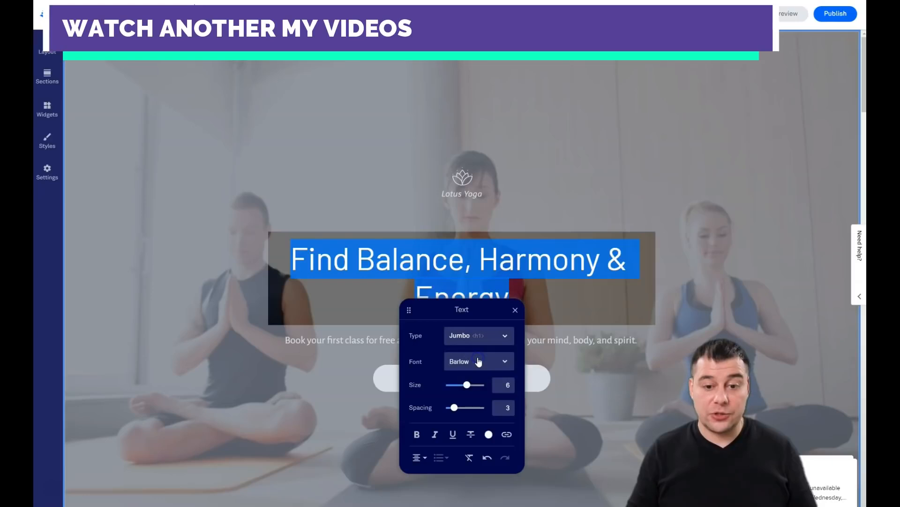
pyautogui.moveTo(466, 385); pyautogui.dragTo(463, 410)
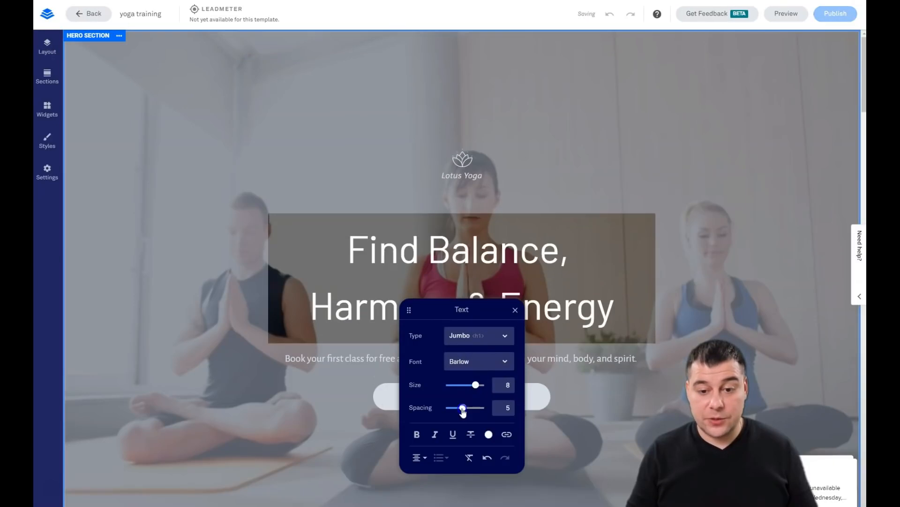
# Make the whole hero headline bold and finish editing it
pyautogui.click(537, 386)
pyautogui.doubleClick(583, 277)
pyautogui.moveTo(614, 300); pyautogui.dragTo(353, 258)
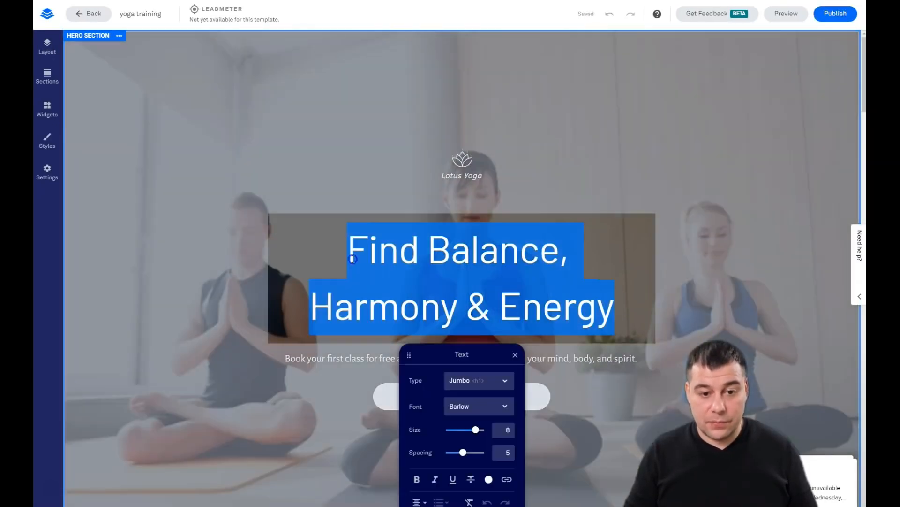
pyautogui.click(417, 479)
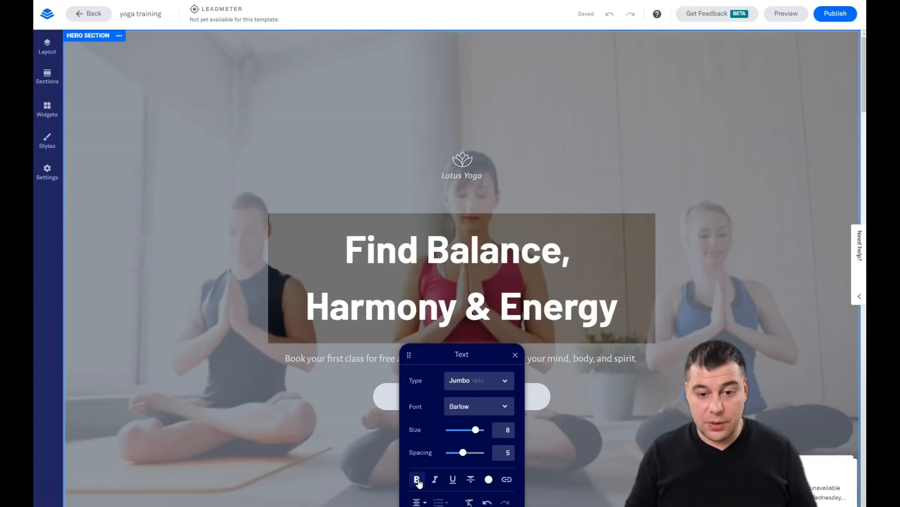
pyautogui.click(558, 140)
# Make the "Book your first class for free" line below the hero headline bold and change its font to Arvo
pyautogui.scroll(-1, 633, 173)
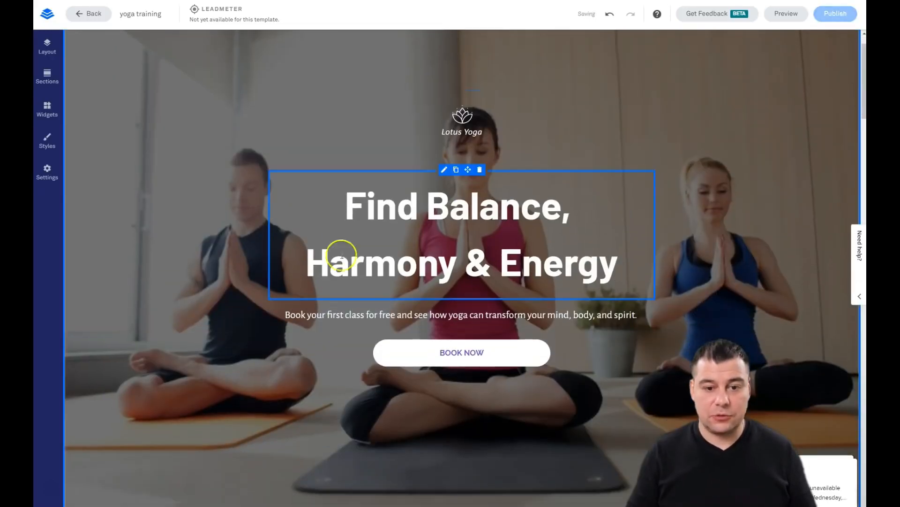
pyautogui.scroll(-2, 441, 263)
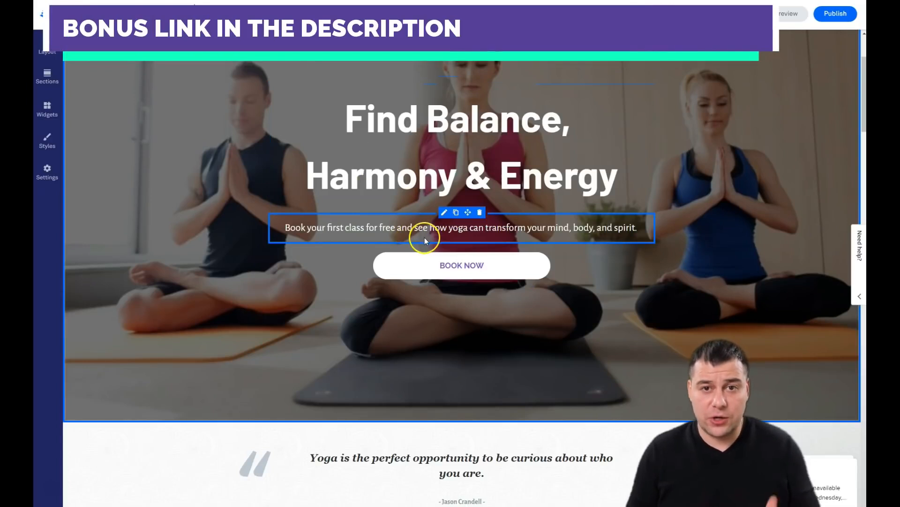
pyautogui.click(451, 228)
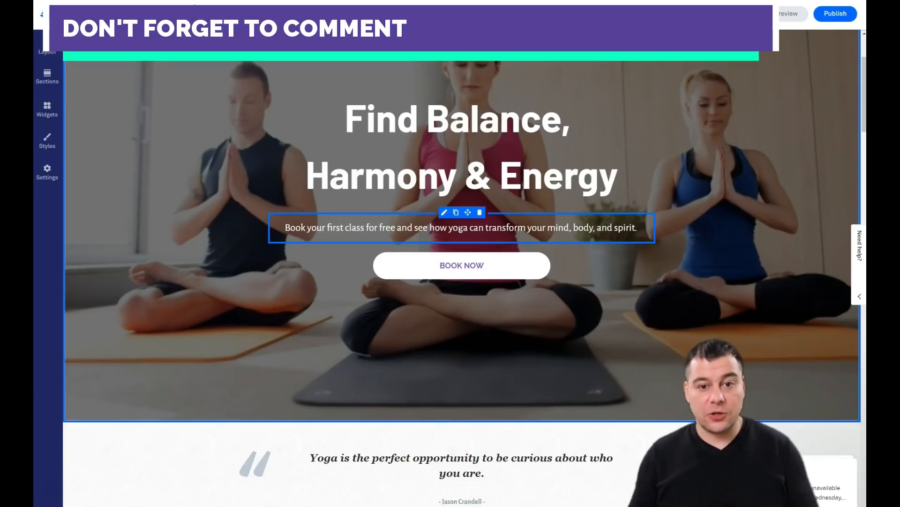
pyautogui.click(448, 226)
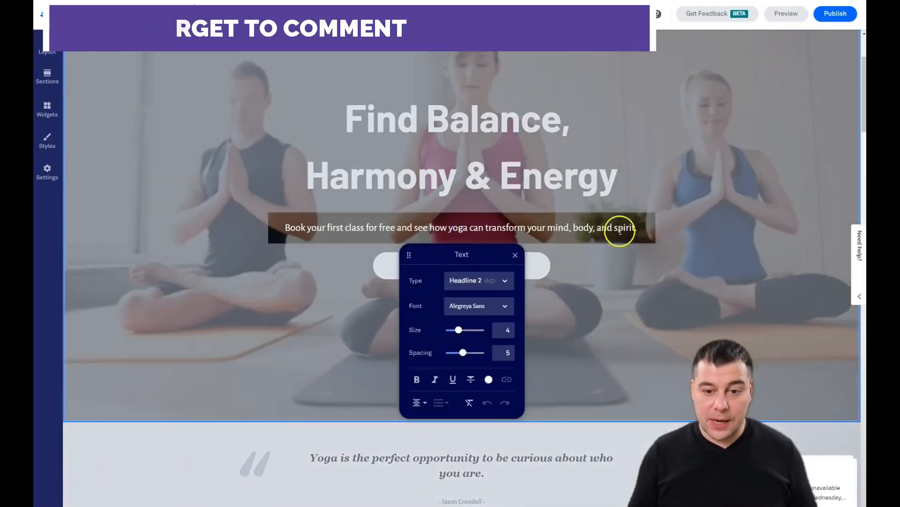
pyautogui.moveTo(638, 228); pyautogui.dragTo(230, 223)
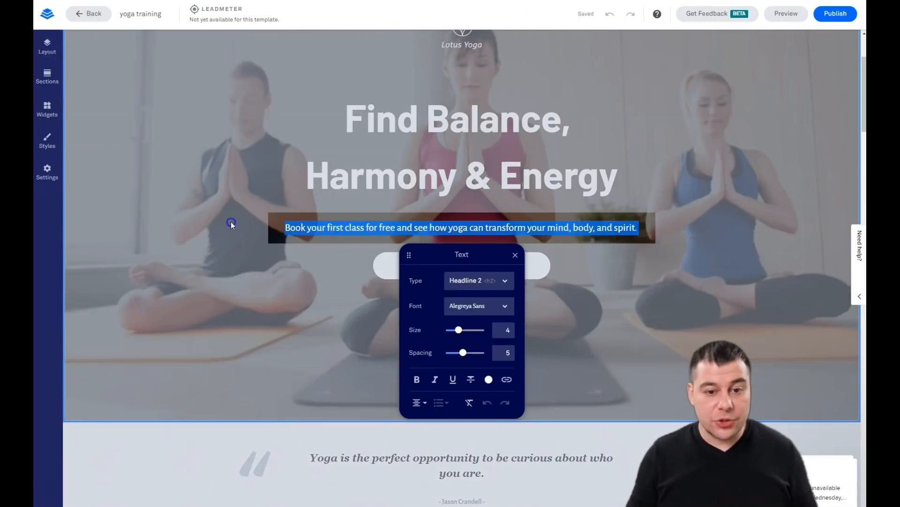
pyautogui.moveTo(459, 329)
pyautogui.mouseDown()
pyautogui.moveTo(449, 334)
pyautogui.moveTo(461, 335)
pyautogui.mouseUp()
pyautogui.click(417, 380)
pyautogui.click(504, 305)
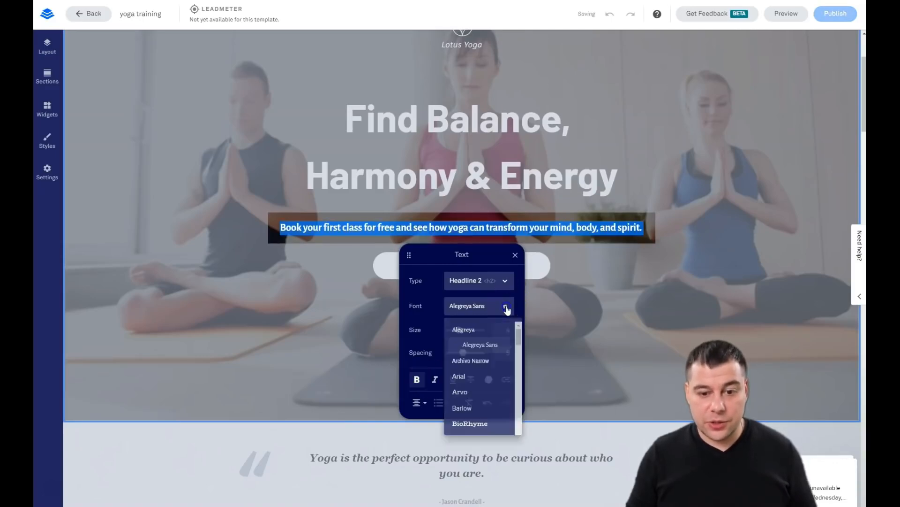
pyautogui.click(469, 394)
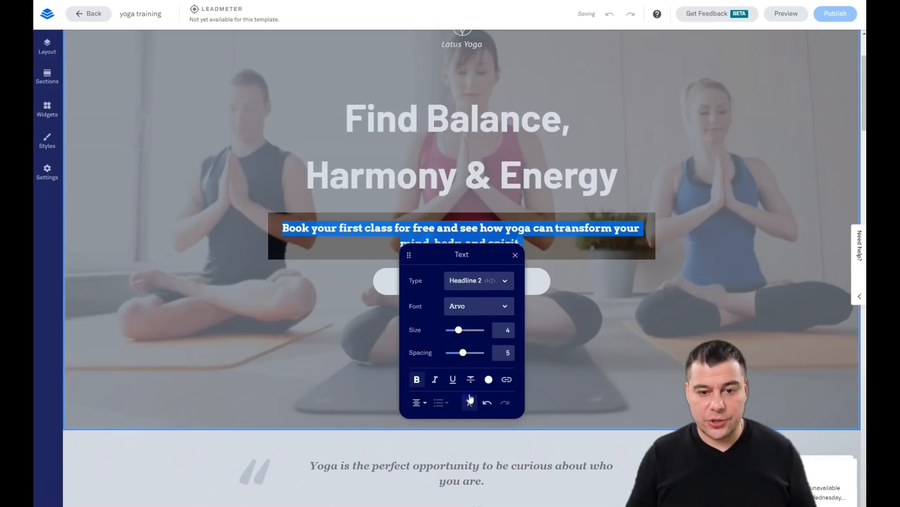
pyautogui.click(598, 317)
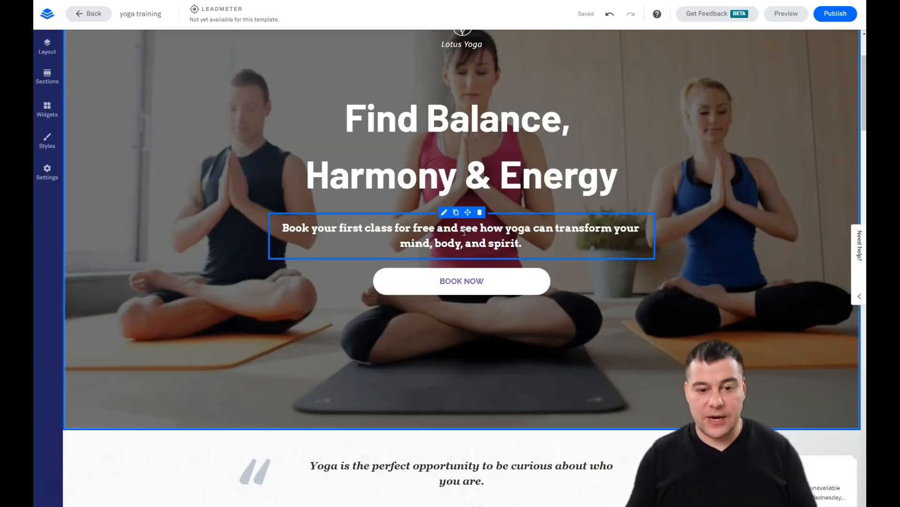
# Open the hero's BOOK NOW button for styling and change its shape to Square
pyautogui.click(459, 276)
pyautogui.scroll(-3, 468, 276)
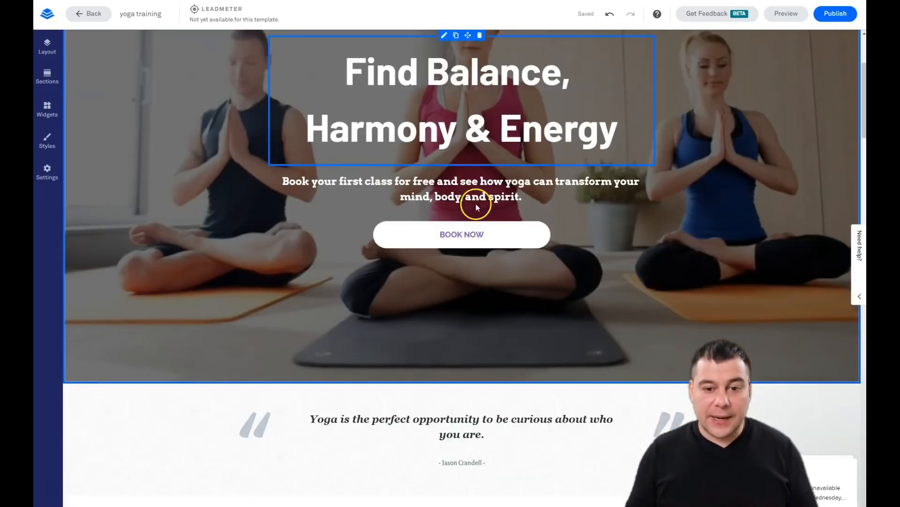
pyautogui.scroll(2, 479, 246)
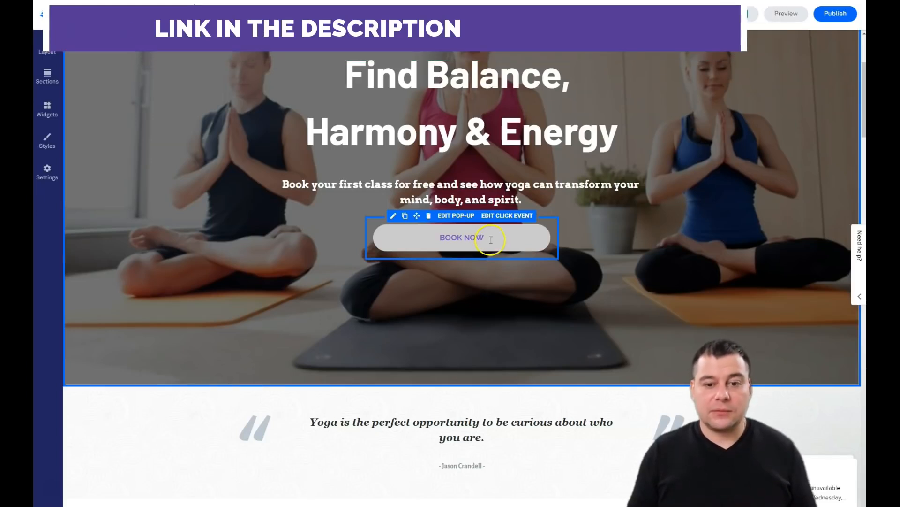
pyautogui.click(493, 237)
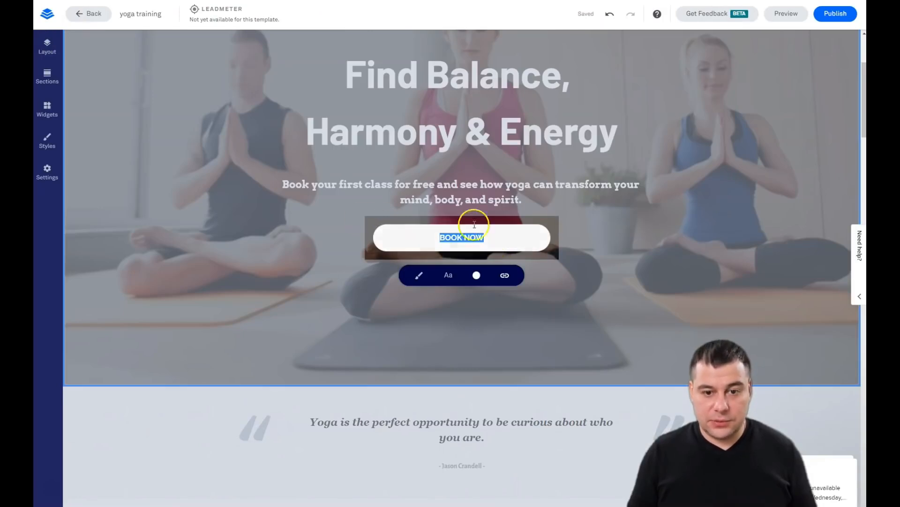
pyautogui.click(495, 244)
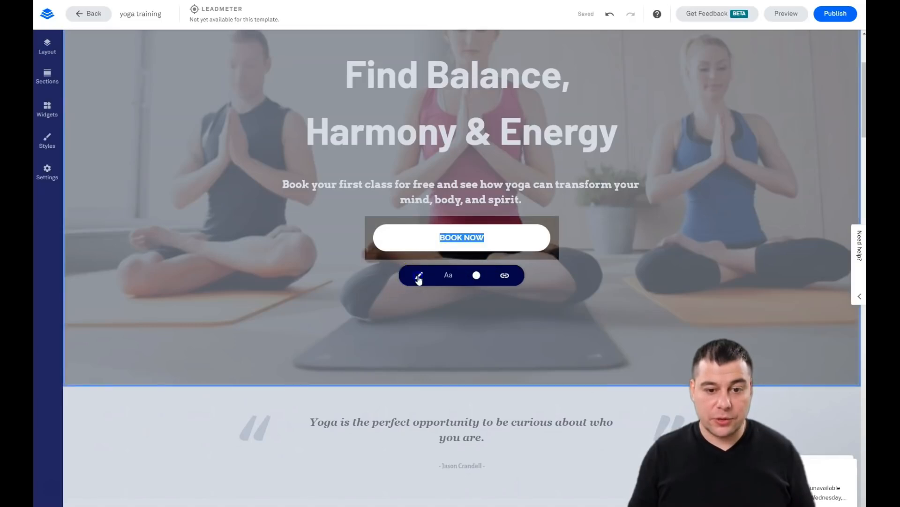
pyautogui.click(419, 277)
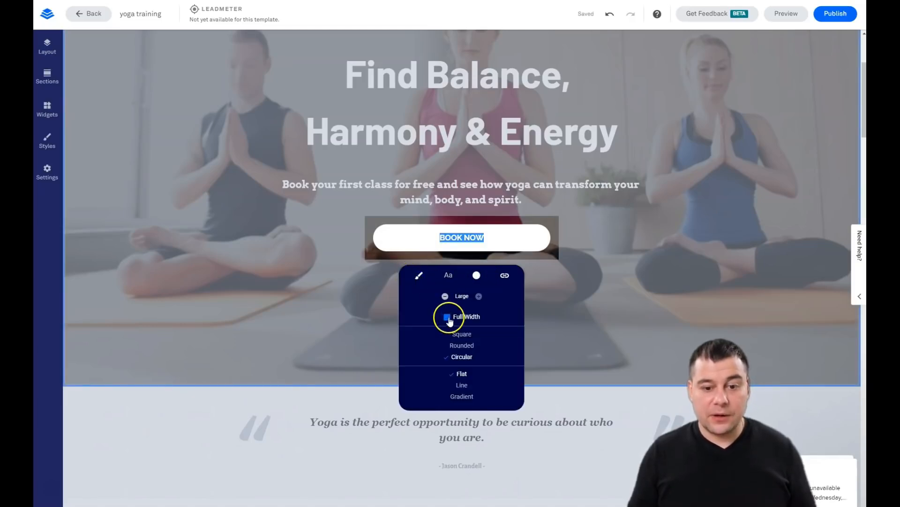
pyautogui.click(457, 334)
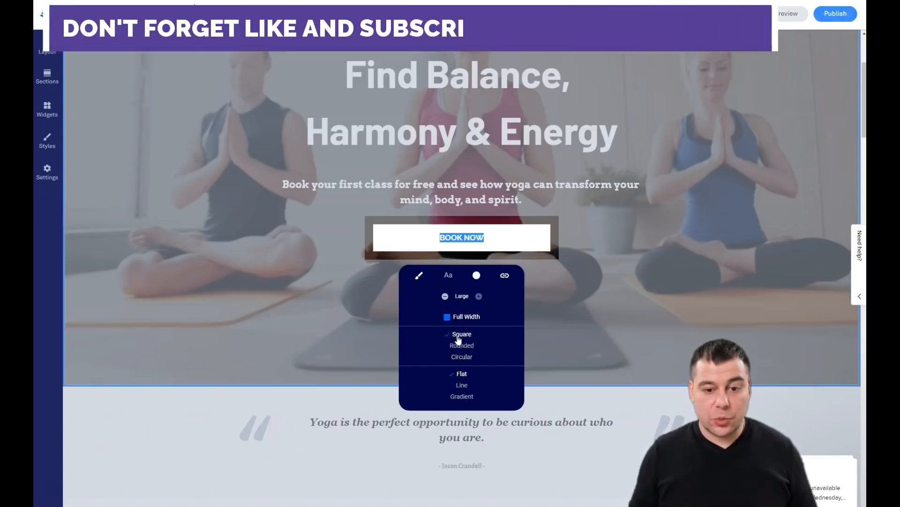
# Try the Rounded shape with a corner radius of 5 on the BOOK NOW button and switch back to Square
pyautogui.click(458, 345)
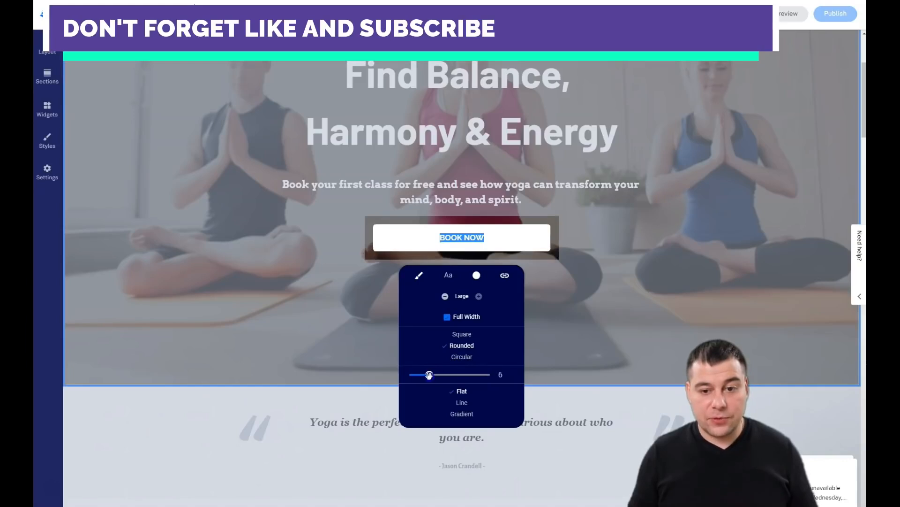
pyautogui.moveTo(429, 375); pyautogui.dragTo(425, 375)
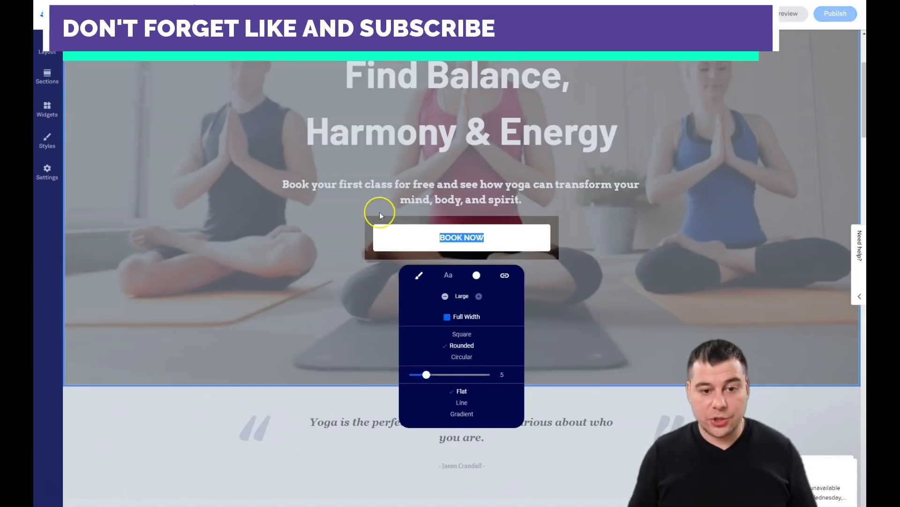
pyautogui.moveTo(427, 375)
pyautogui.mouseDown()
pyautogui.moveTo(459, 374)
pyautogui.moveTo(441, 374)
pyautogui.mouseUp()
pyautogui.click(462, 335)
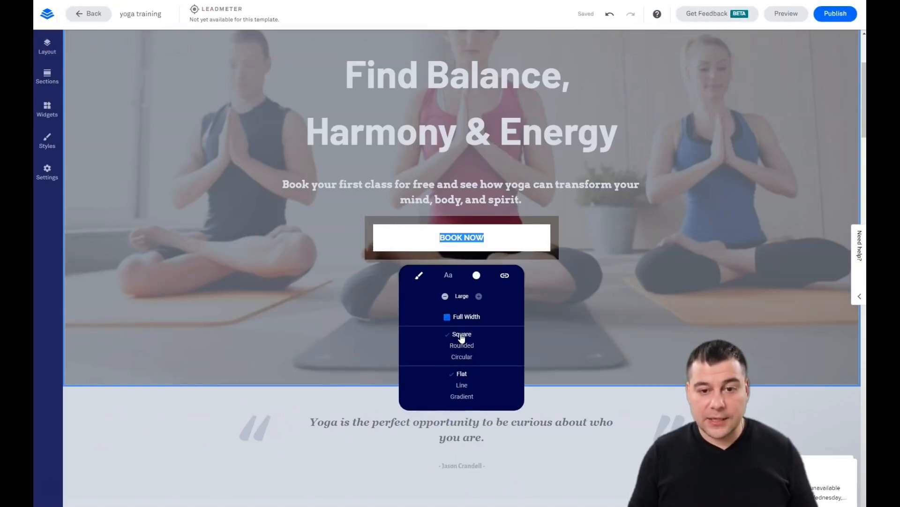
# Change the BOOK NOW button's style from Flat to Line and finish editing the button
pyautogui.click(444, 337)
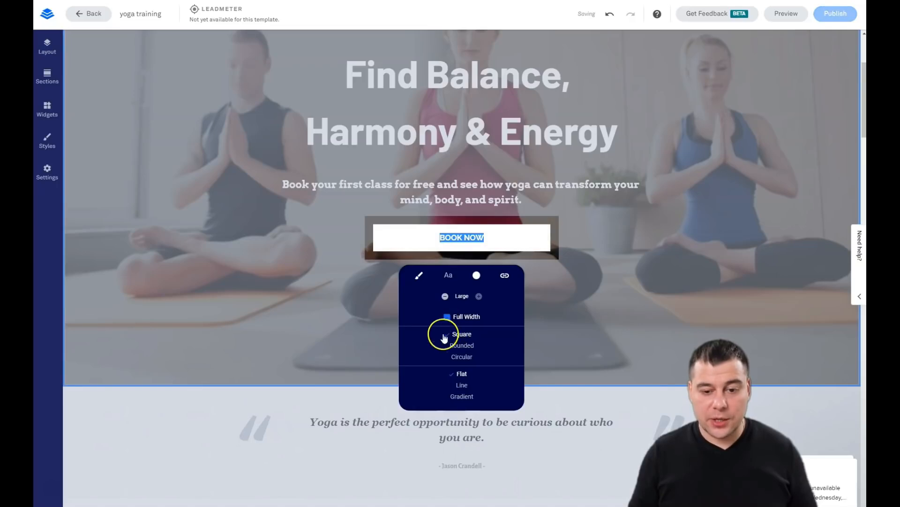
pyautogui.click(462, 385)
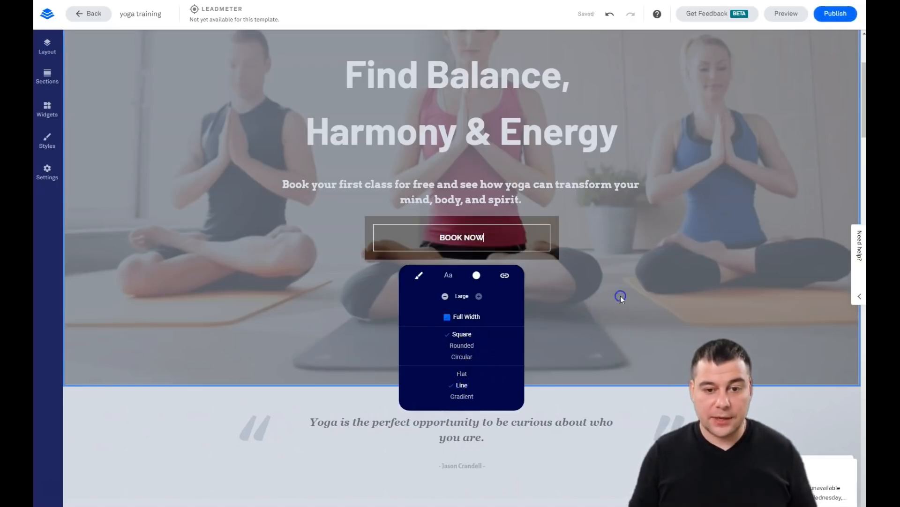
pyautogui.click(620, 295)
pyautogui.scroll(3, 631, 316)
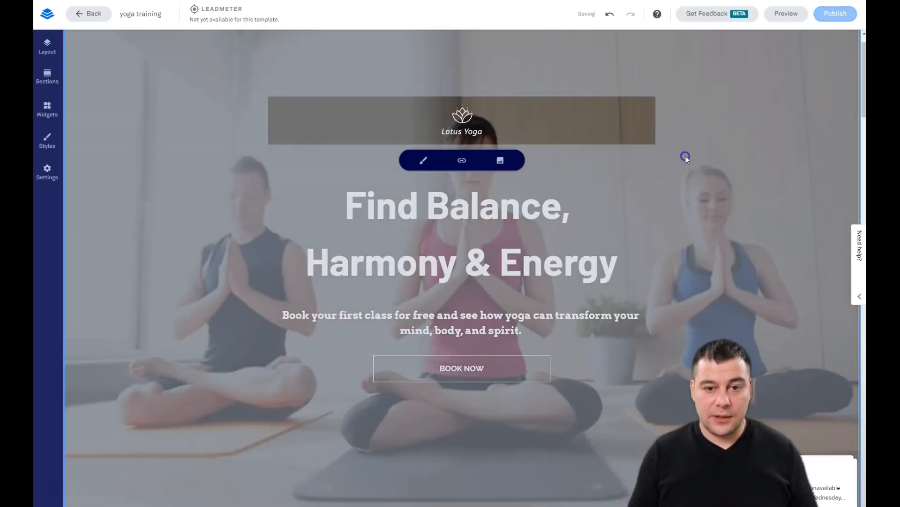
pyautogui.scroll(-1, 672, 358)
pyautogui.scroll(-2, 672, 358)
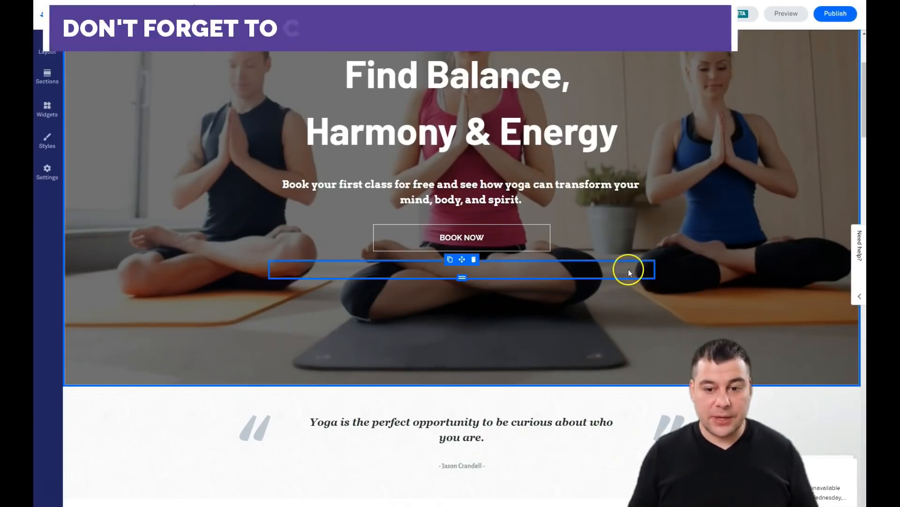
# Open the BOOK NOW button's click event and examine the available pop-up and link options
pyautogui.scroll(4, 628, 269)
pyautogui.scroll(-3, 672, 298)
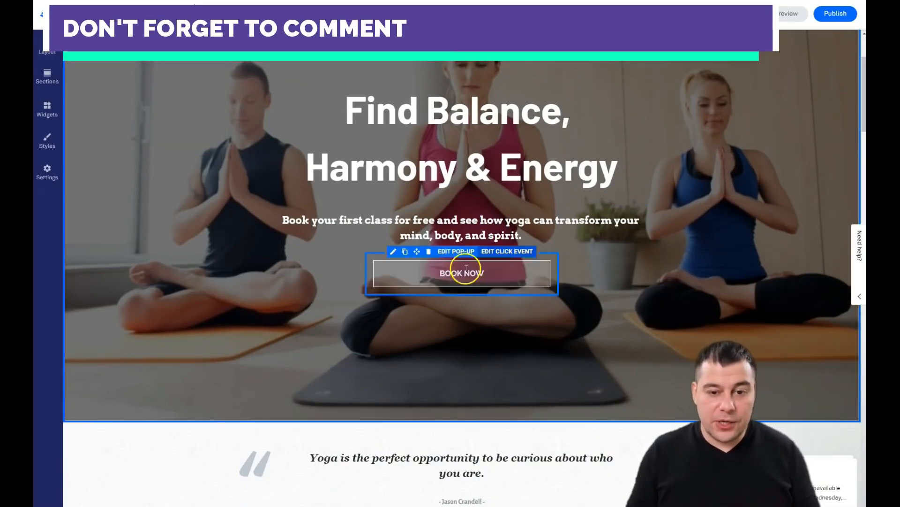
pyautogui.click(500, 253)
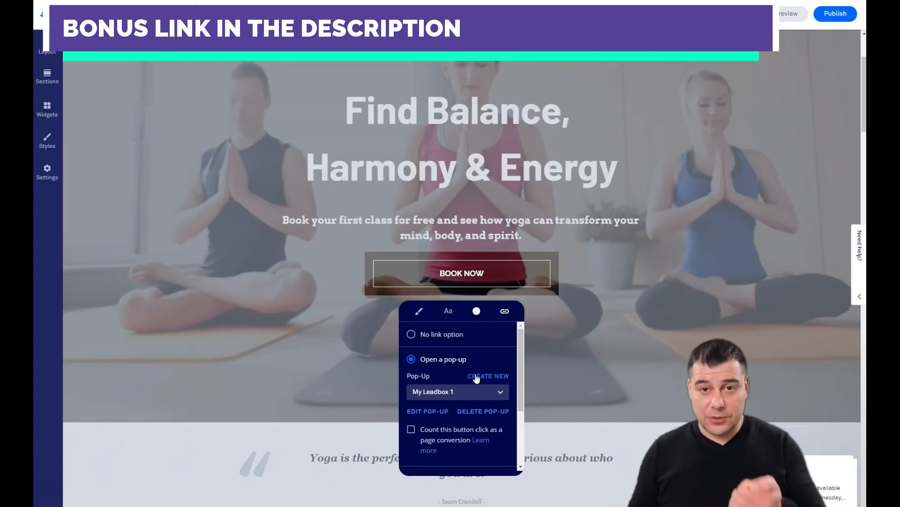
pyautogui.moveTo(520, 382); pyautogui.dragTo(519, 444)
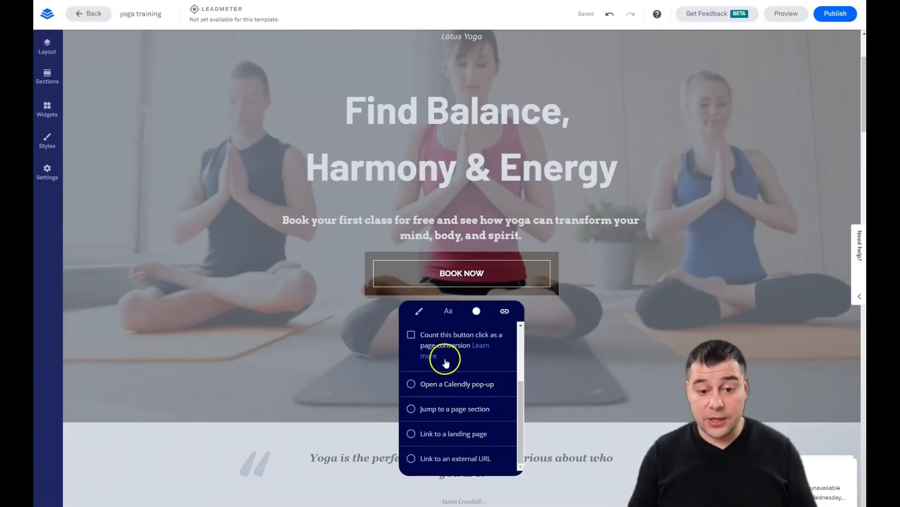
pyautogui.scroll(3, 446, 370)
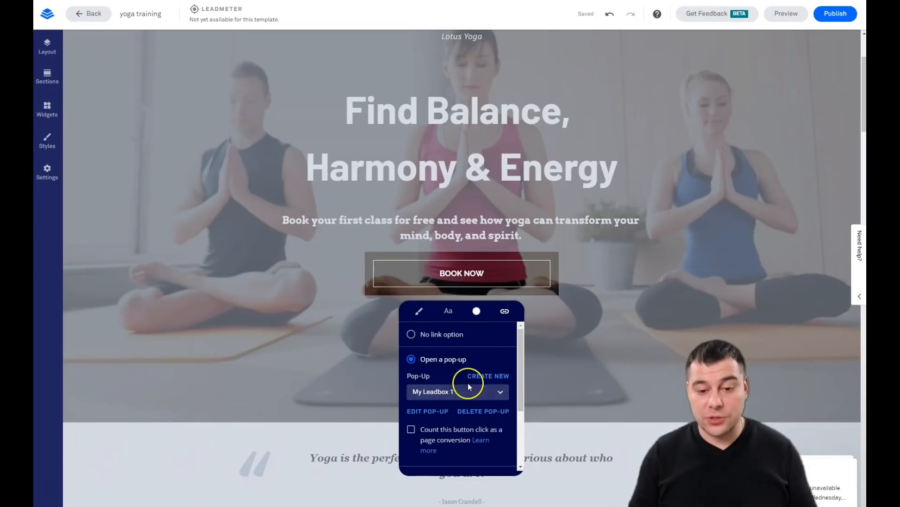
pyautogui.scroll(-5, 469, 384)
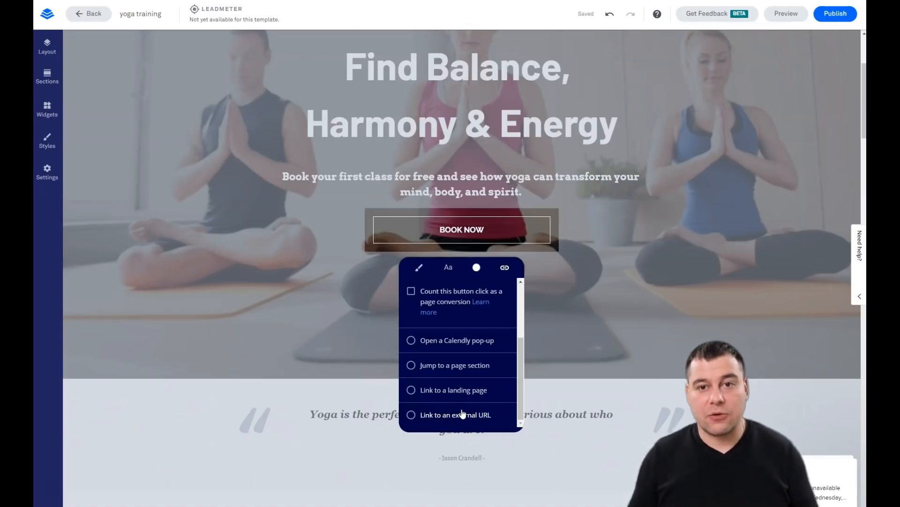
pyautogui.scroll(3, 464, 399)
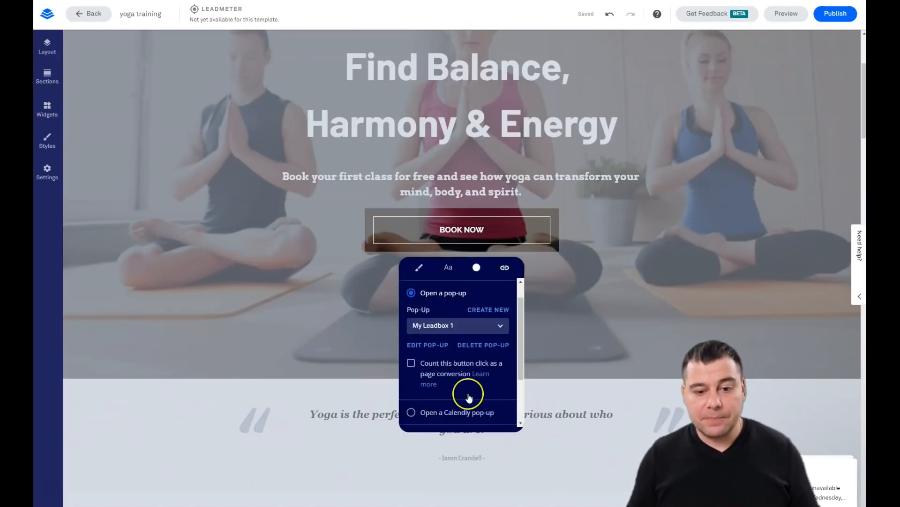
# Open the button's My Leadbox 1 pop-up for editing and delete its "50% Complete" progress bar
pyautogui.click(424, 325)
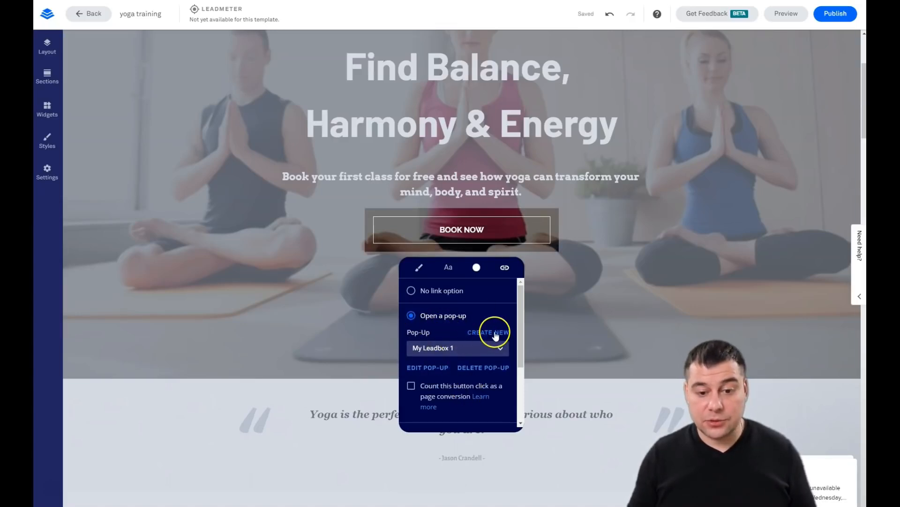
pyautogui.click(430, 369)
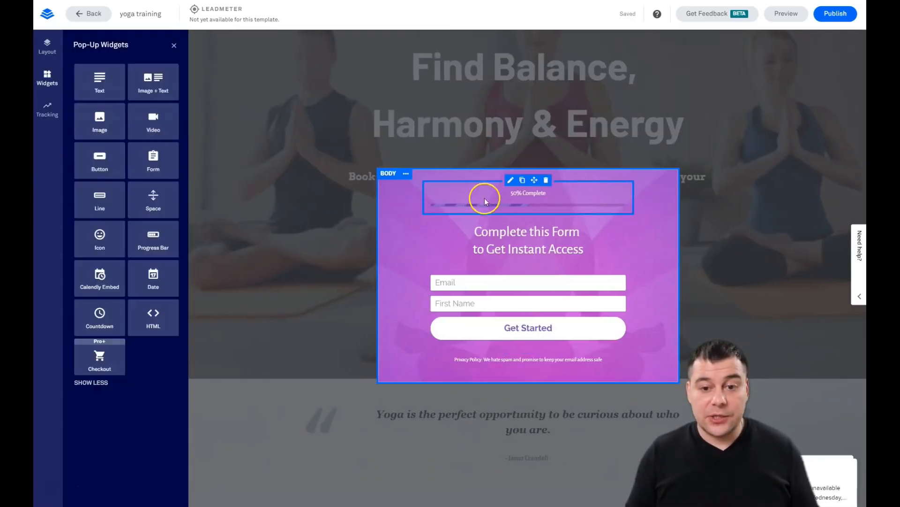
pyautogui.click(547, 181)
pyautogui.click(549, 180)
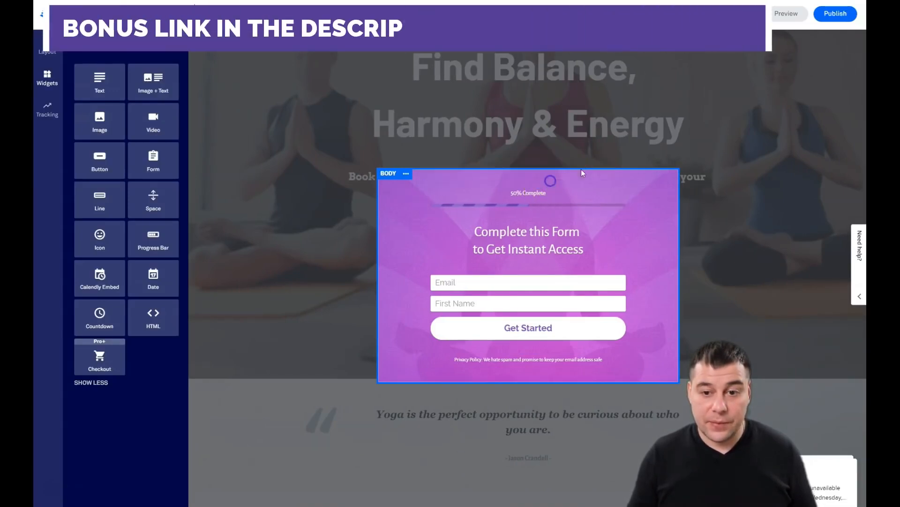
pyautogui.click(548, 179)
pyautogui.click(591, 161)
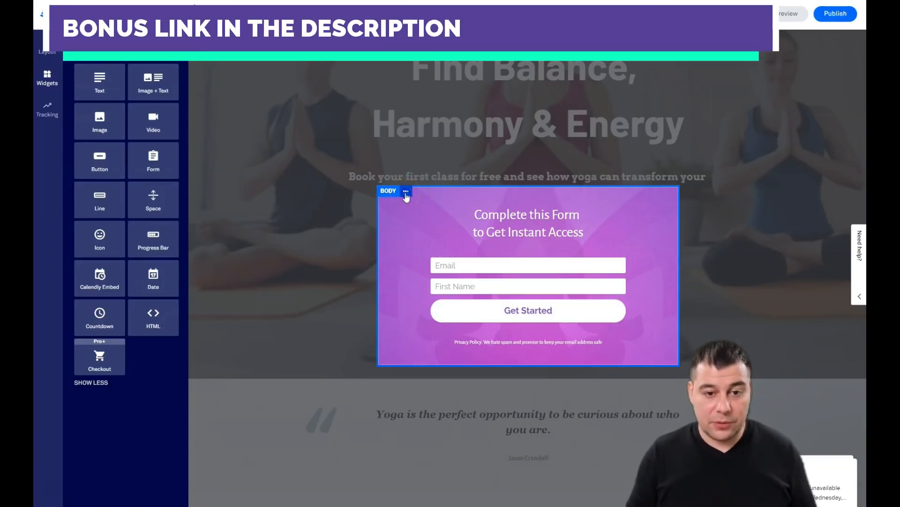
# Replace the pop-up body's background image with the yoga class photo of the woman in a blue top from My Images
pyautogui.click(406, 192)
pyautogui.click(424, 198)
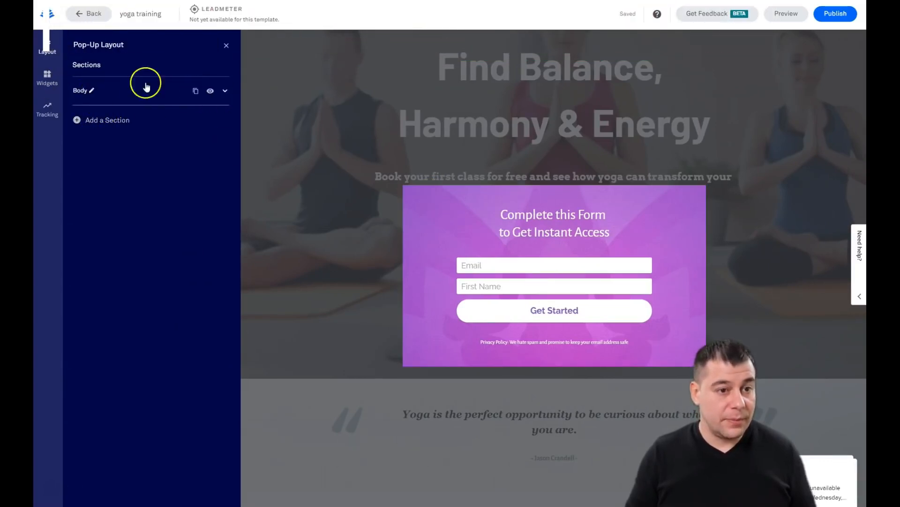
pyautogui.click(226, 92)
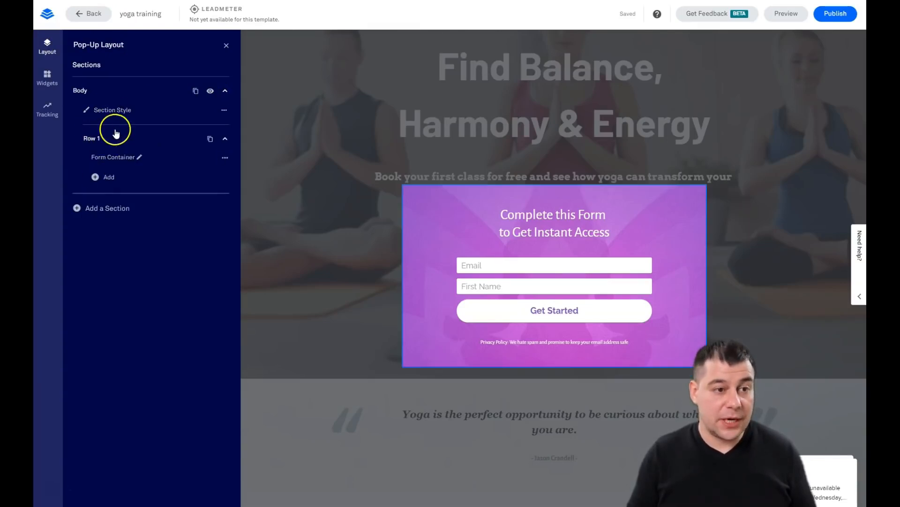
pyautogui.click(109, 112)
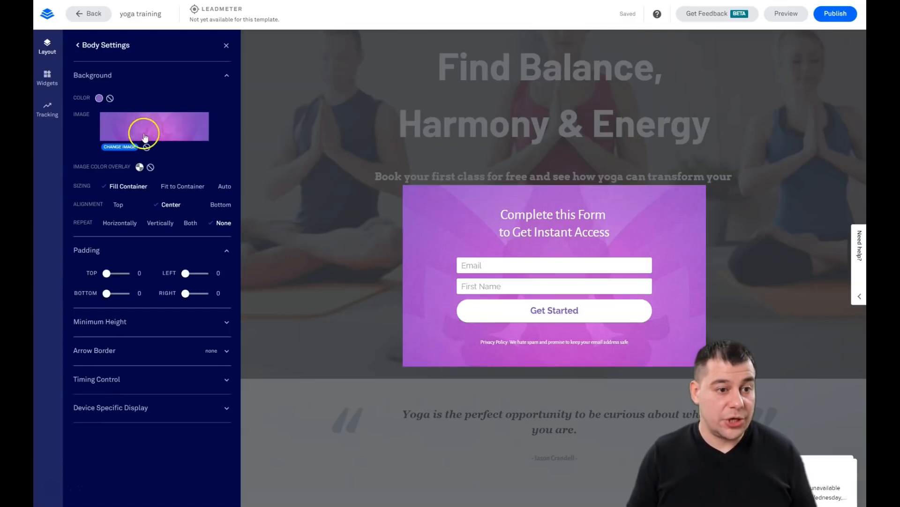
pyautogui.click(112, 147)
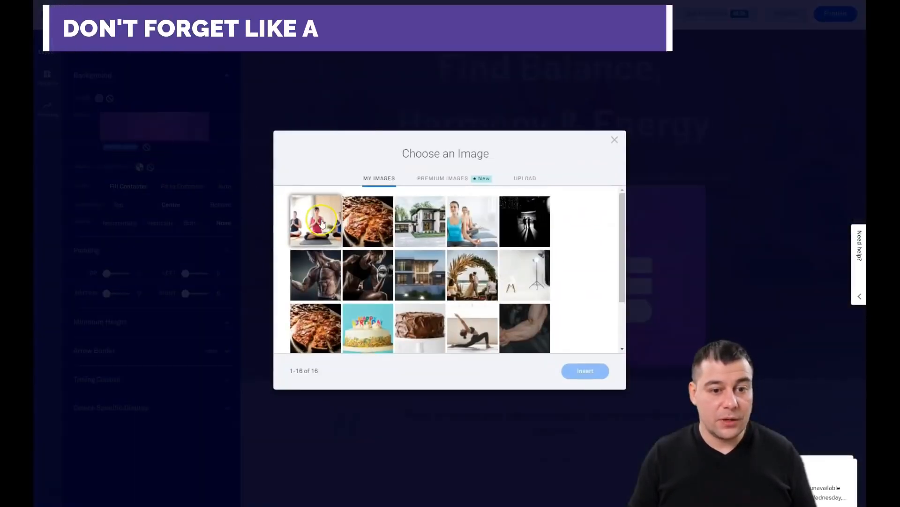
pyautogui.click(471, 220)
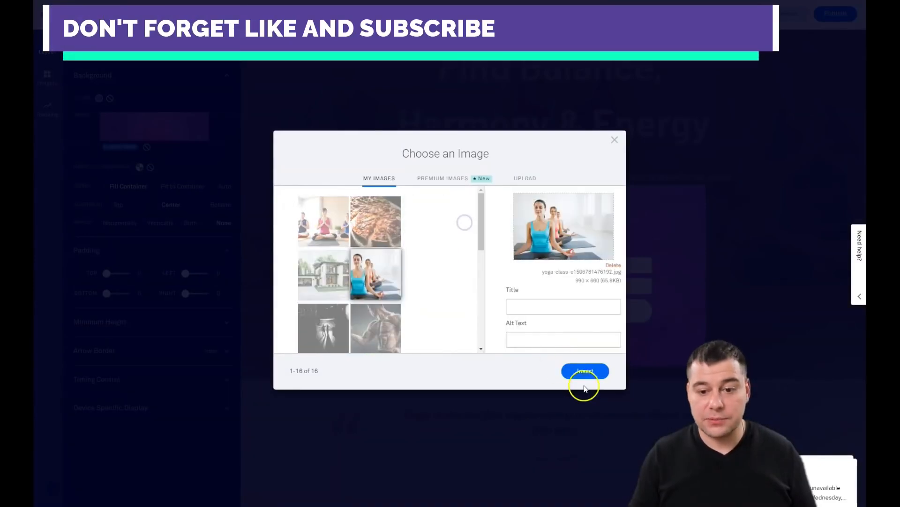
pyautogui.click(585, 370)
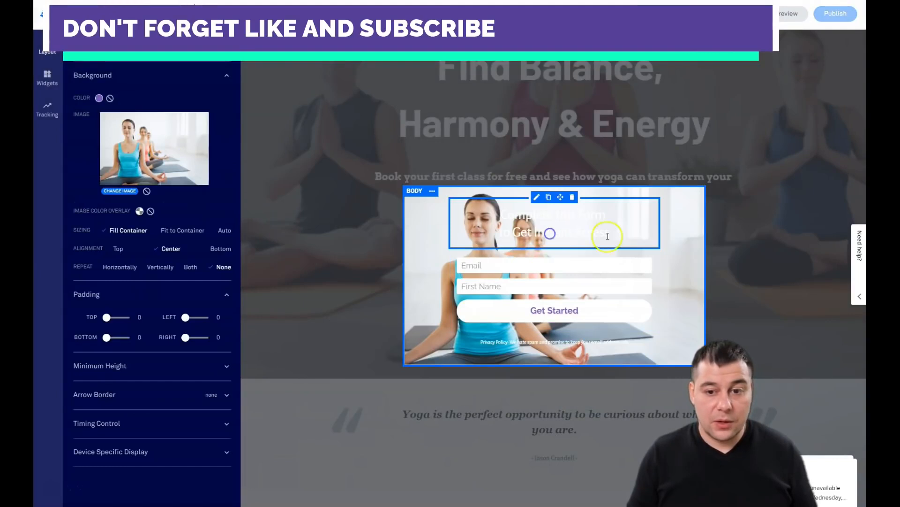
# Recolor the whole pop-up headline "Complete this Form to Get Instant Access" with the fourth recent color, a near-black shade
pyautogui.click(608, 236)
pyautogui.moveTo(623, 235); pyautogui.dragTo(492, 219)
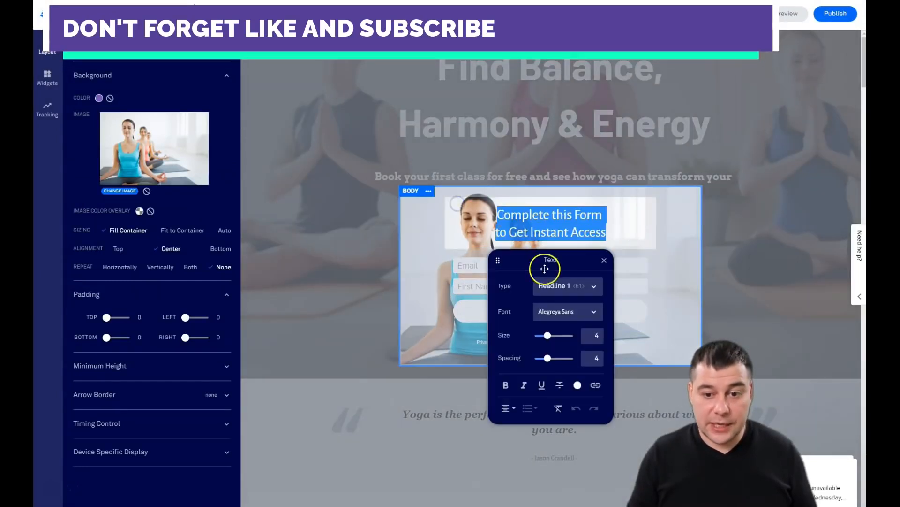
pyautogui.click(577, 384)
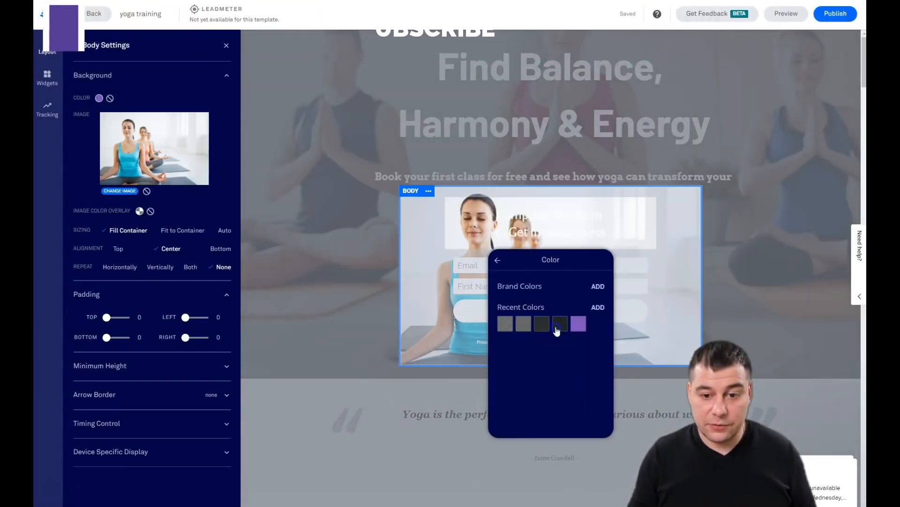
pyautogui.click(558, 328)
pyautogui.click(626, 264)
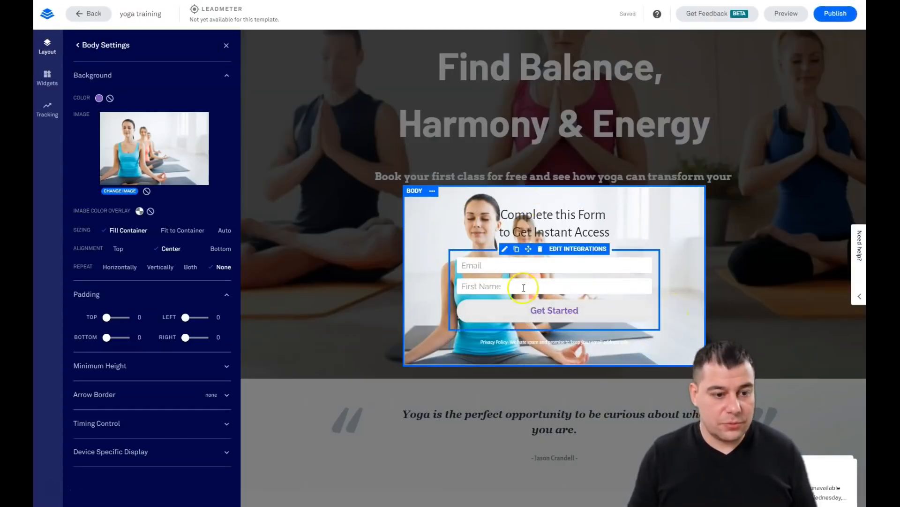
# Apply the first recent color, a semi-transparent gray, as the color overlay on the pop-up's background image
pyautogui.click(139, 211)
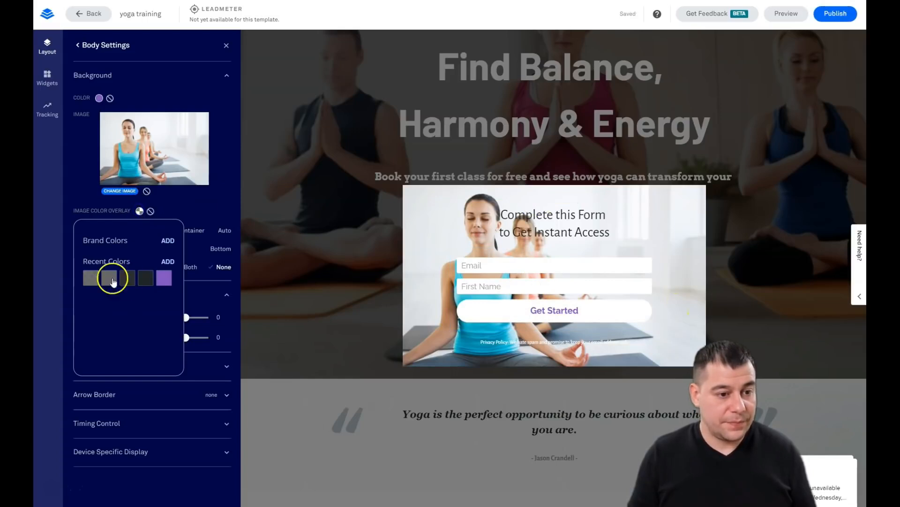
pyautogui.click(92, 280)
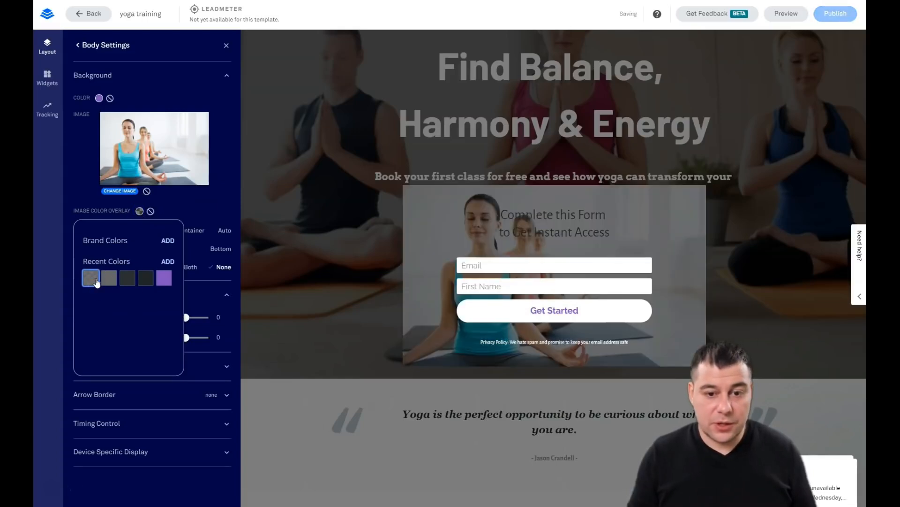
pyautogui.click(599, 221)
# Recolor the whole pop-up headline "Complete this Form to Get Instant Access" white using a custom color
pyautogui.click(617, 234)
pyautogui.moveTo(618, 234); pyautogui.dragTo(489, 214)
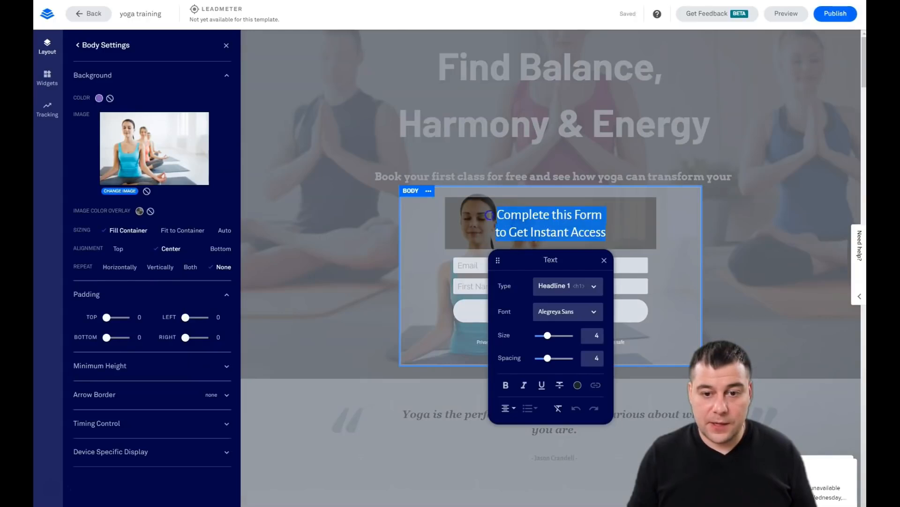
pyautogui.click(577, 385)
pyautogui.click(596, 306)
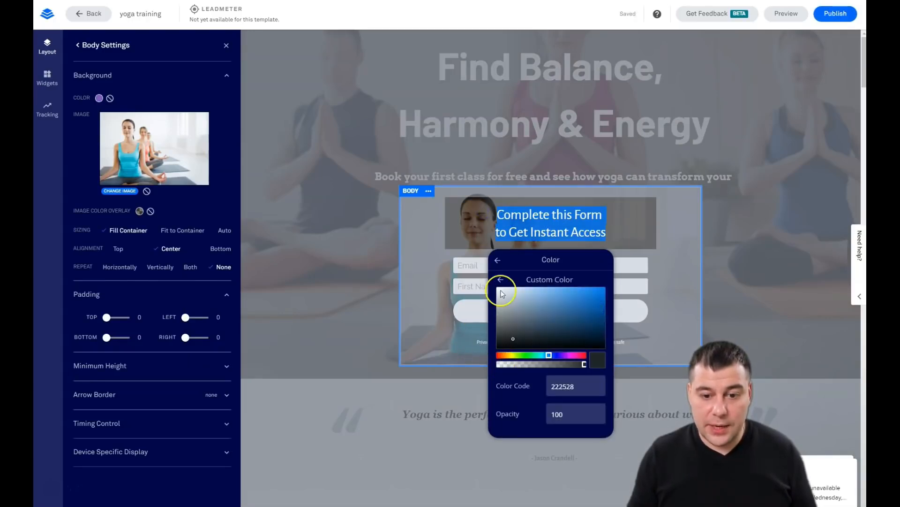
pyautogui.click(678, 302)
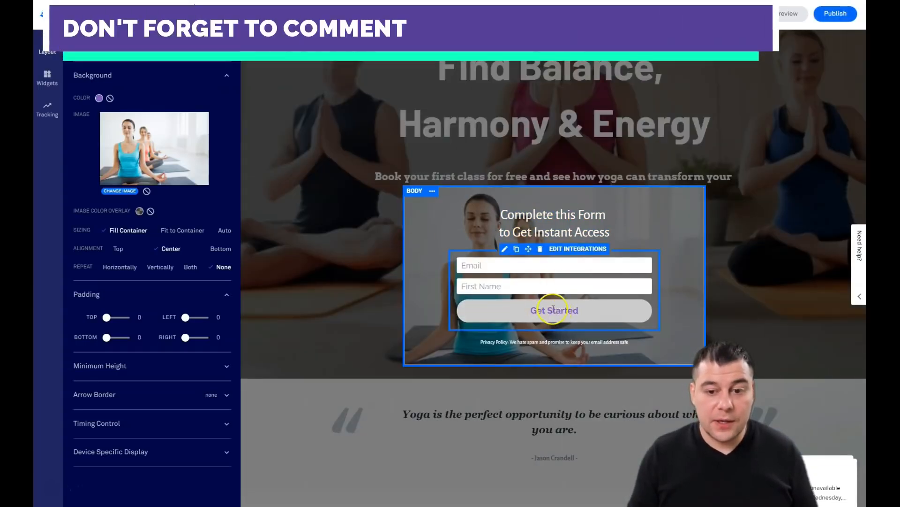
# Open the design options of the pop-up form's Get Started button
pyautogui.click(553, 308)
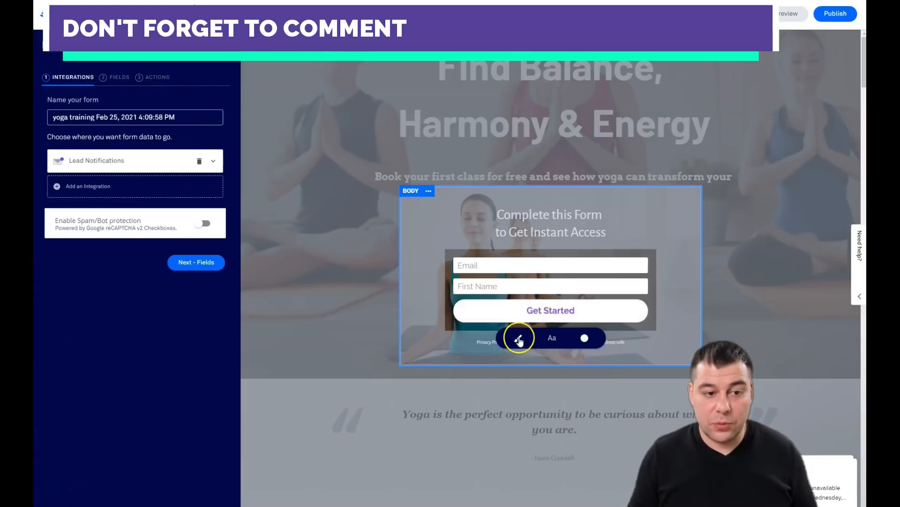
pyautogui.click(518, 338)
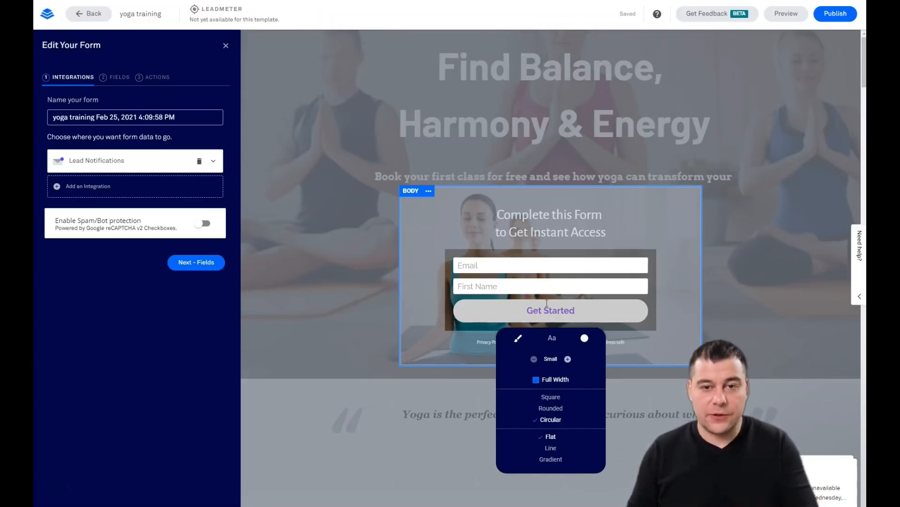
pyautogui.click(484, 258)
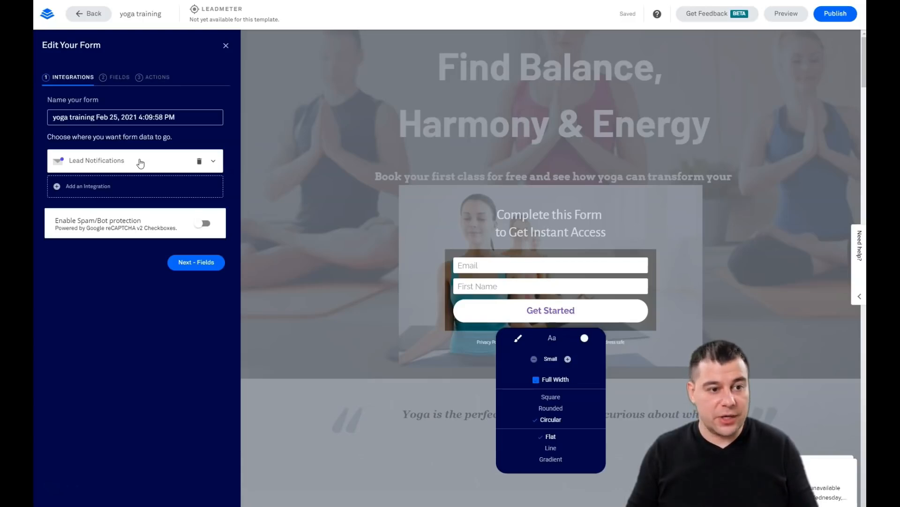
# Browse the native and Zapier-powered integration services available for the sign-up form, leaving them unconnected
pyautogui.click(83, 189)
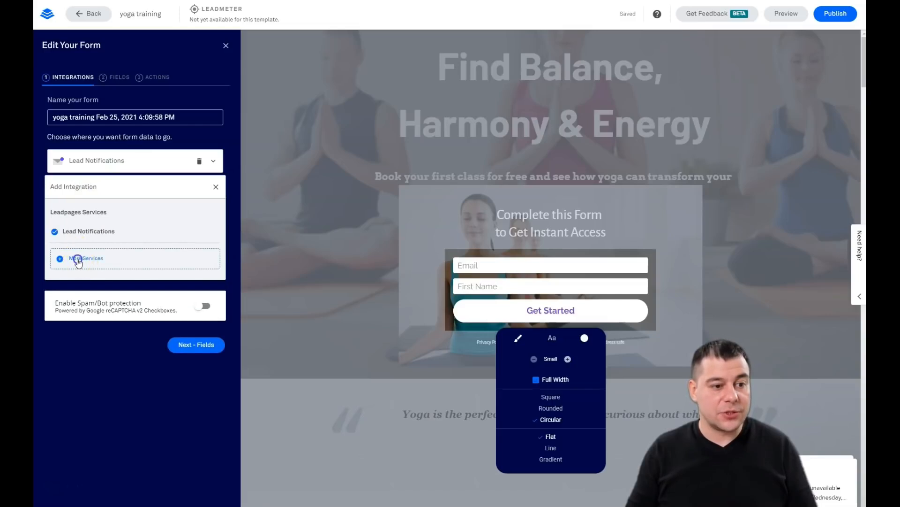
pyautogui.click(78, 259)
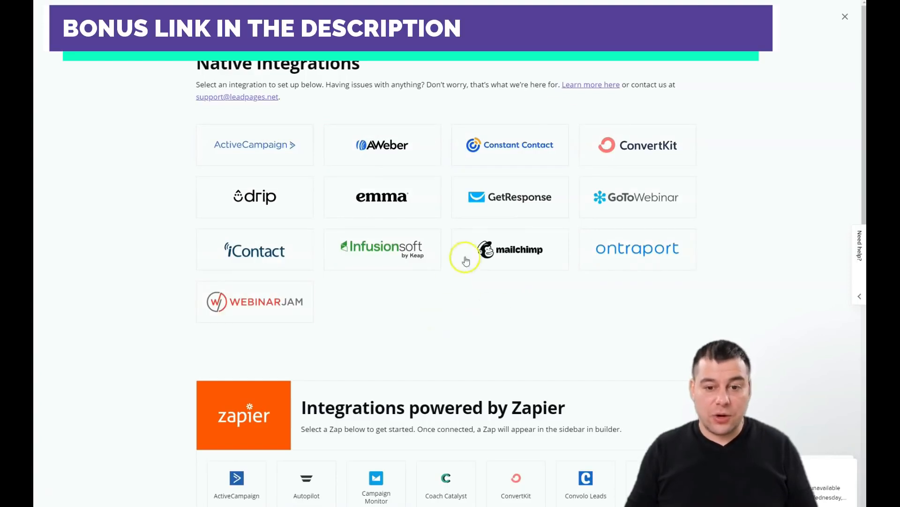
pyautogui.scroll(-2, 515, 249)
pyautogui.scroll(-4, 430, 176)
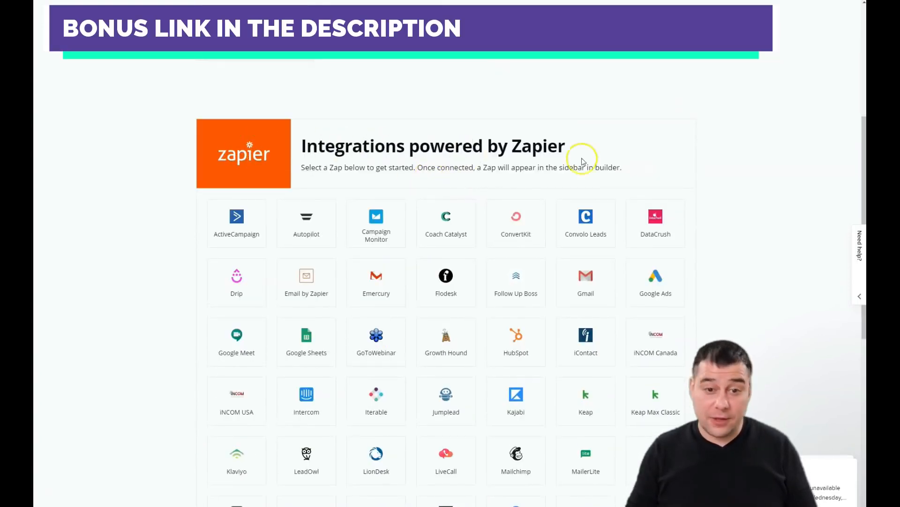
pyautogui.scroll(-3, 497, 157)
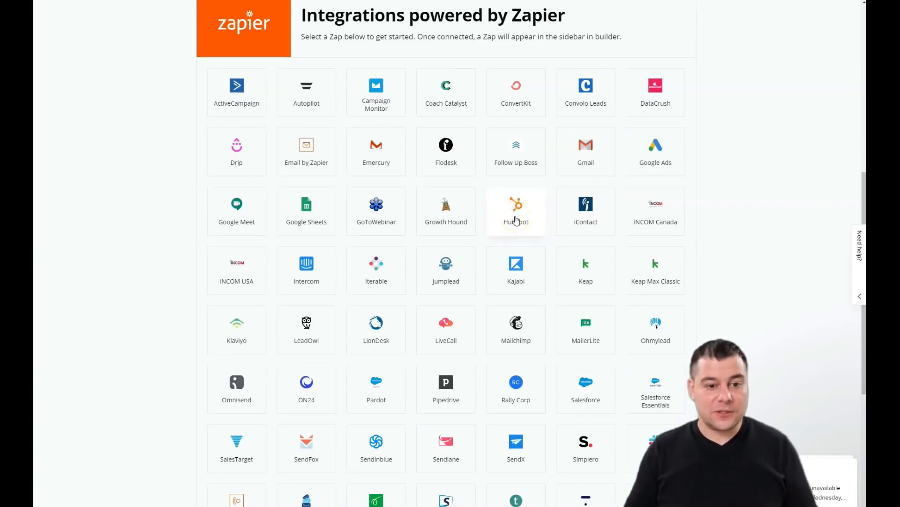
pyautogui.scroll(2, 434, 154)
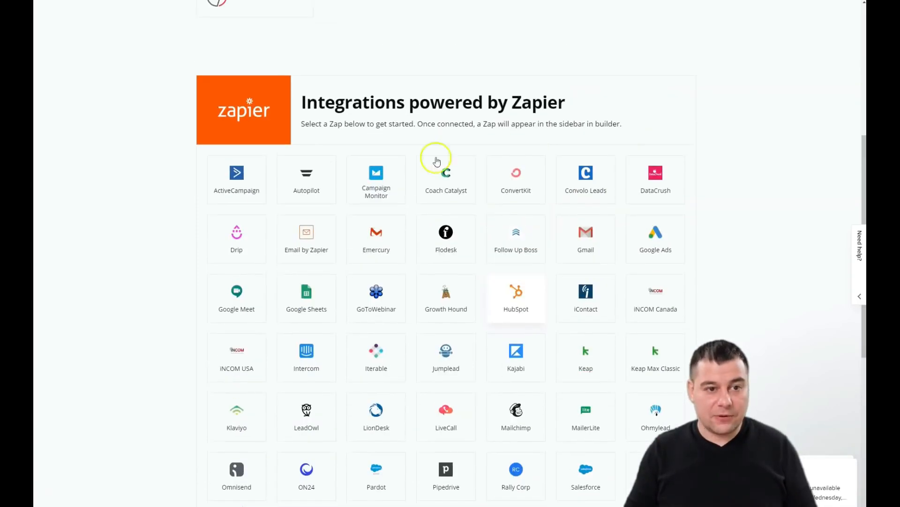
pyautogui.scroll(-3, 558, 278)
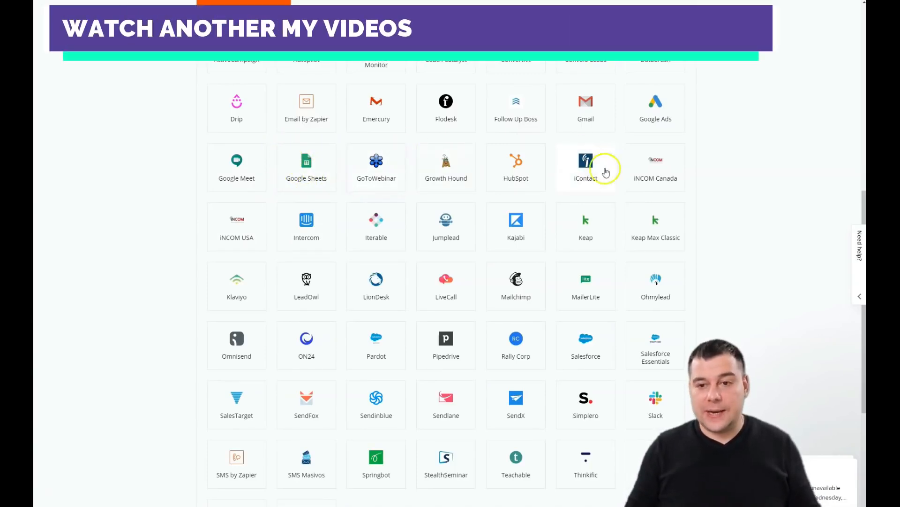
pyautogui.scroll(8, 452, 120)
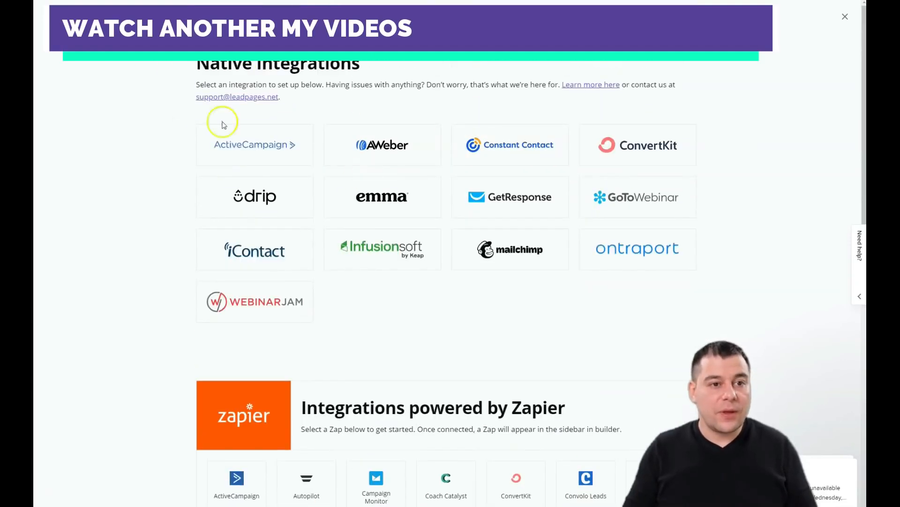
pyautogui.click(845, 17)
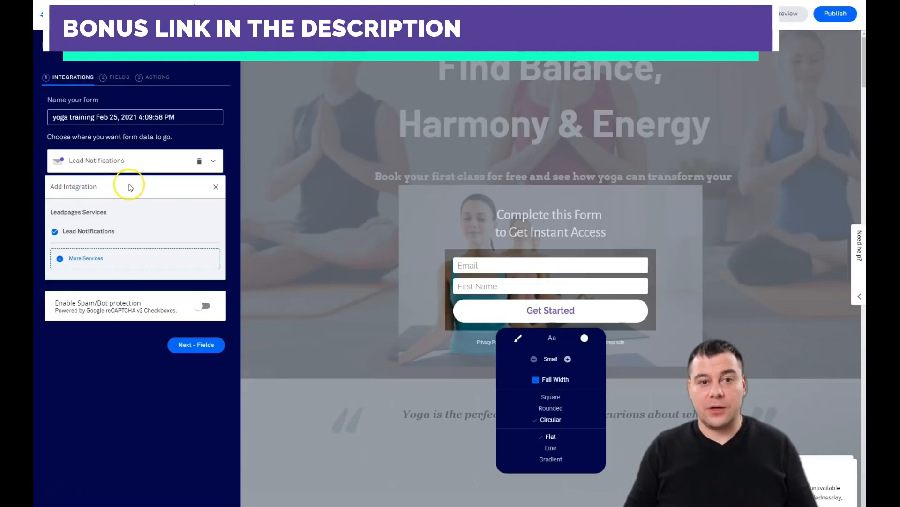
# Move the form's First Name field above Email and check which additional fields can be added
pyautogui.click(120, 78)
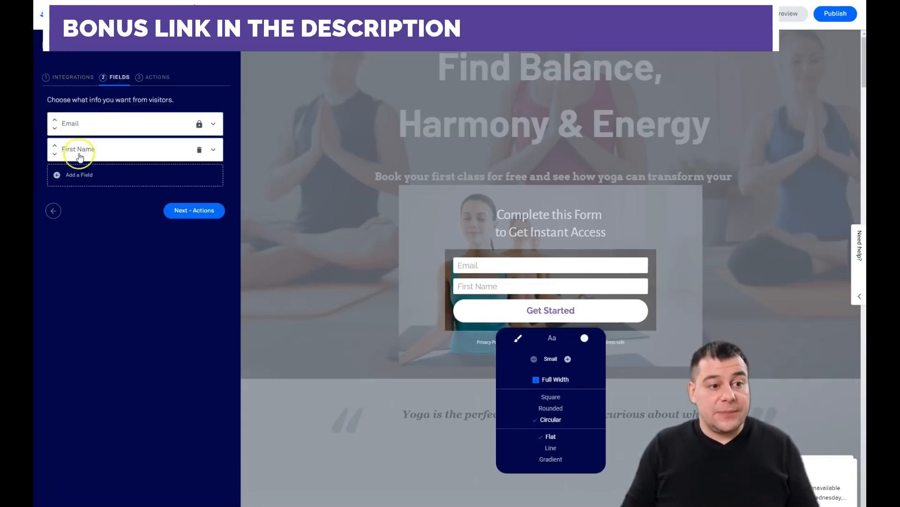
pyautogui.click(55, 146)
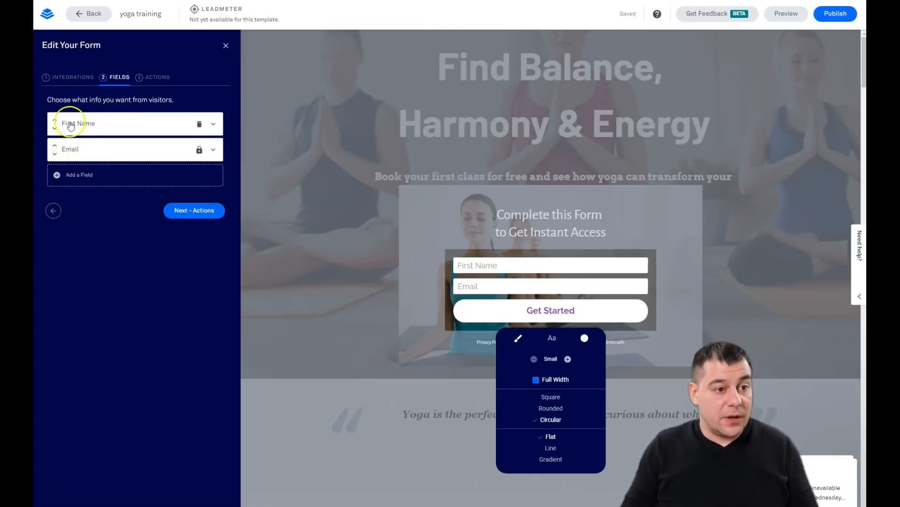
pyautogui.click(56, 176)
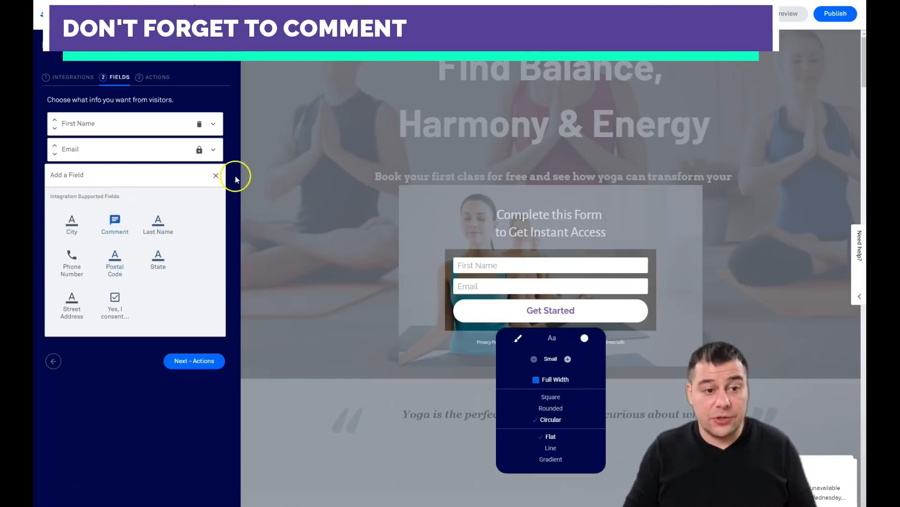
pyautogui.click(216, 176)
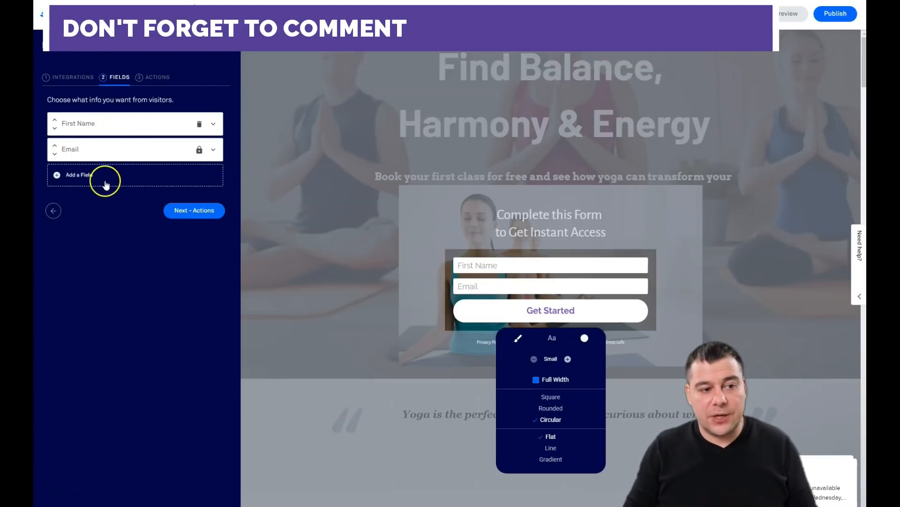
# Send visitors who complete the form to the Default Leadpages thank you page, save the form and leave the pop-up
pyautogui.click(149, 78)
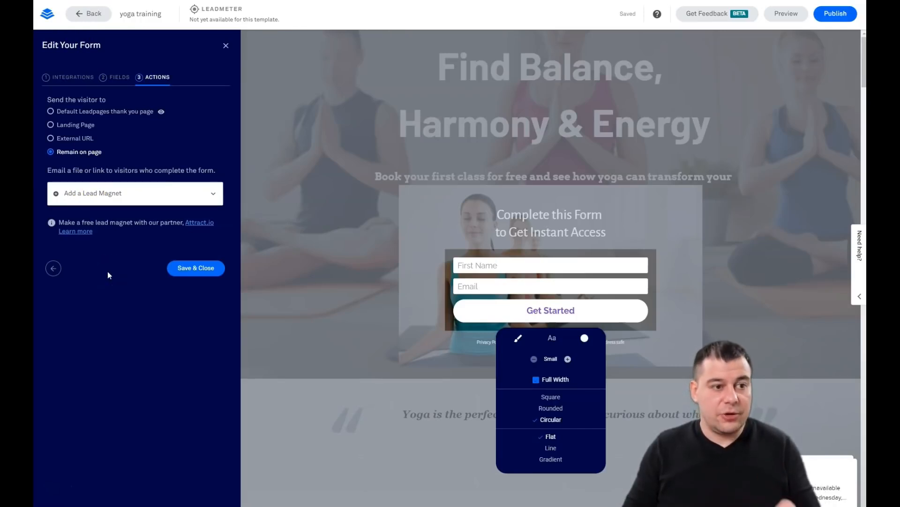
pyautogui.click(50, 112)
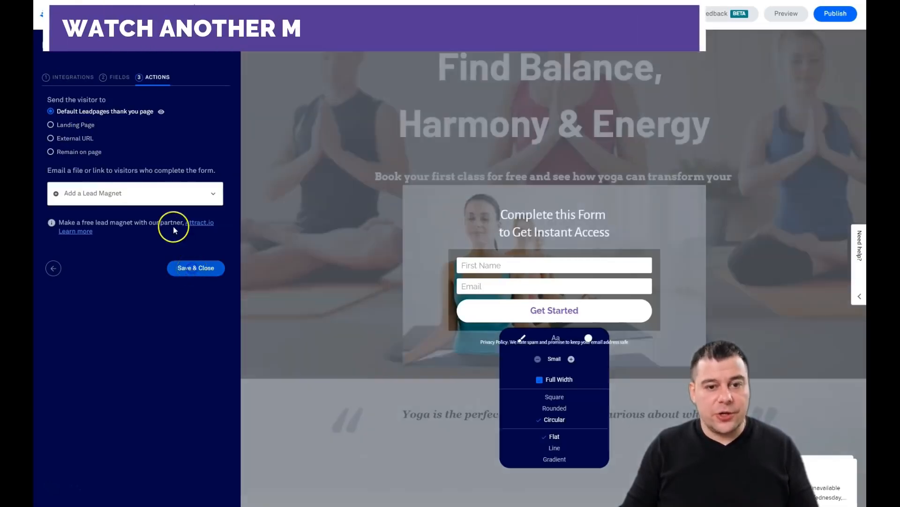
pyautogui.click(196, 268)
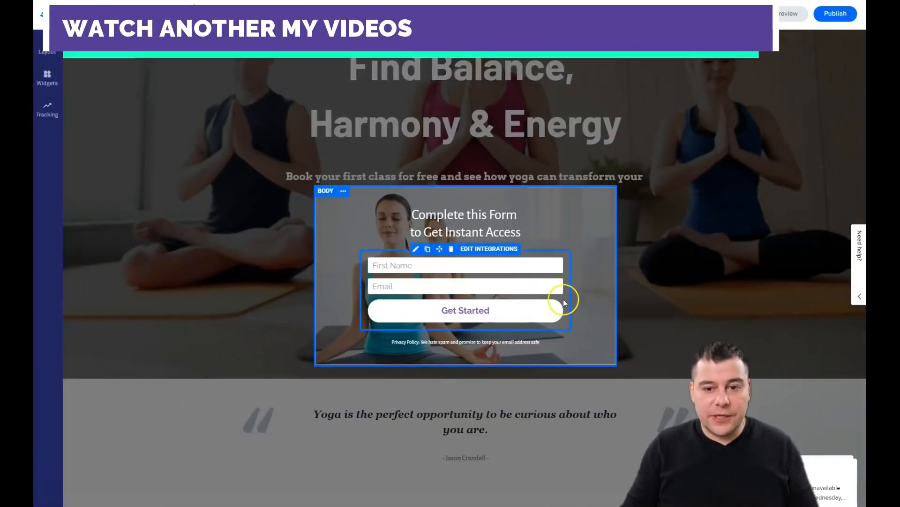
pyautogui.click(199, 171)
# Apply the first recent color, a semi-transparent gray, as the color overlay on the quote section's background image
pyautogui.scroll(-3, 519, 319)
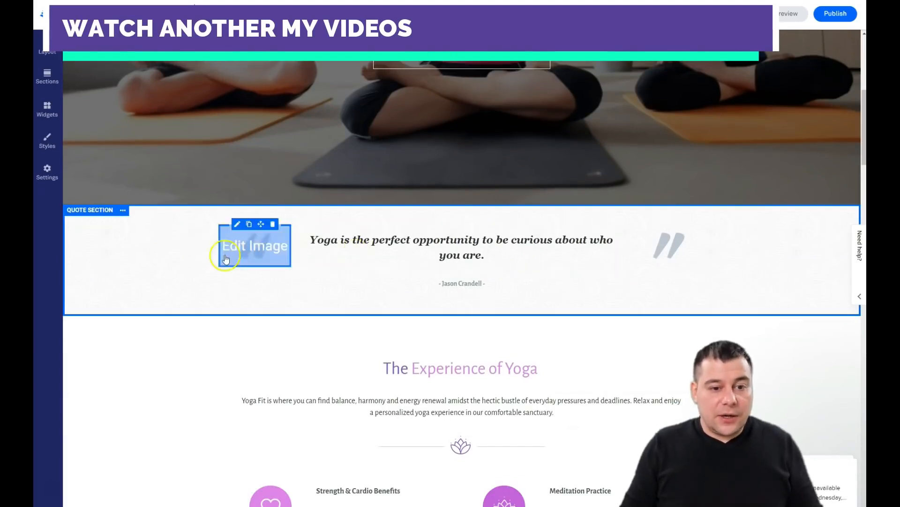
pyautogui.click(123, 211)
pyautogui.click(155, 216)
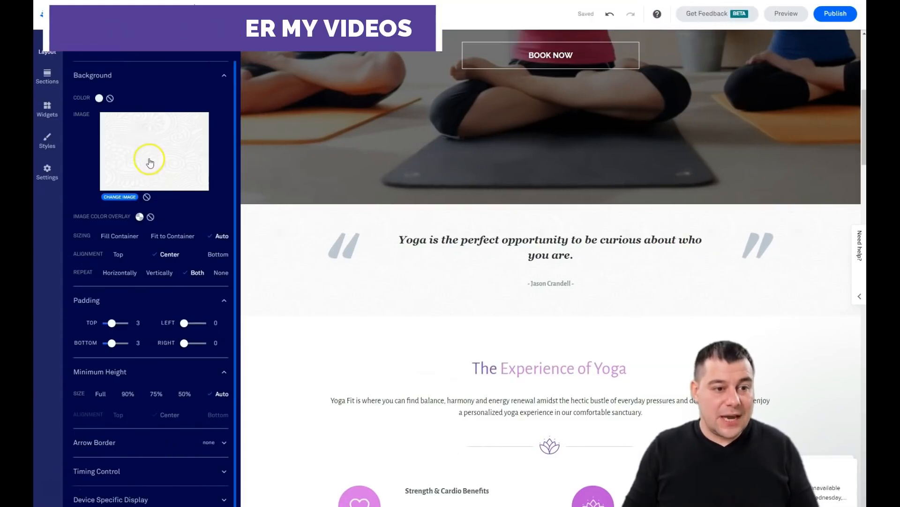
pyautogui.click(140, 217)
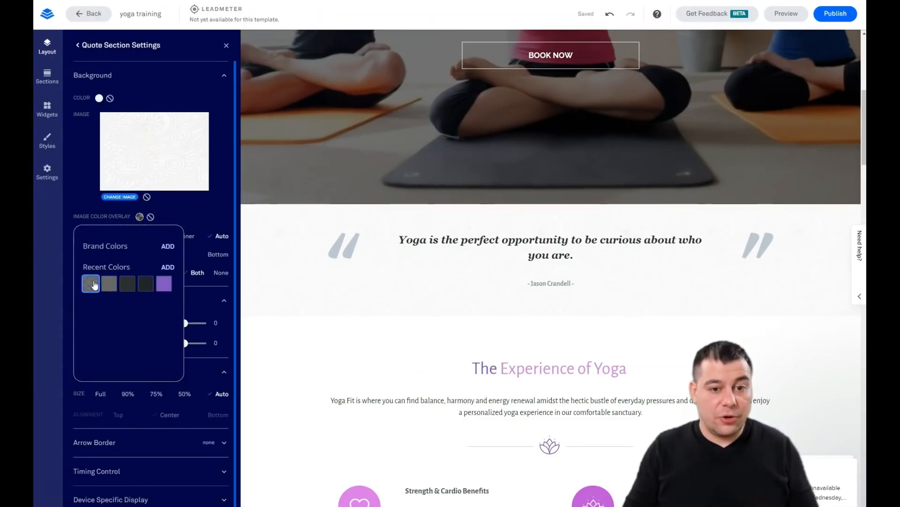
pyautogui.click(94, 284)
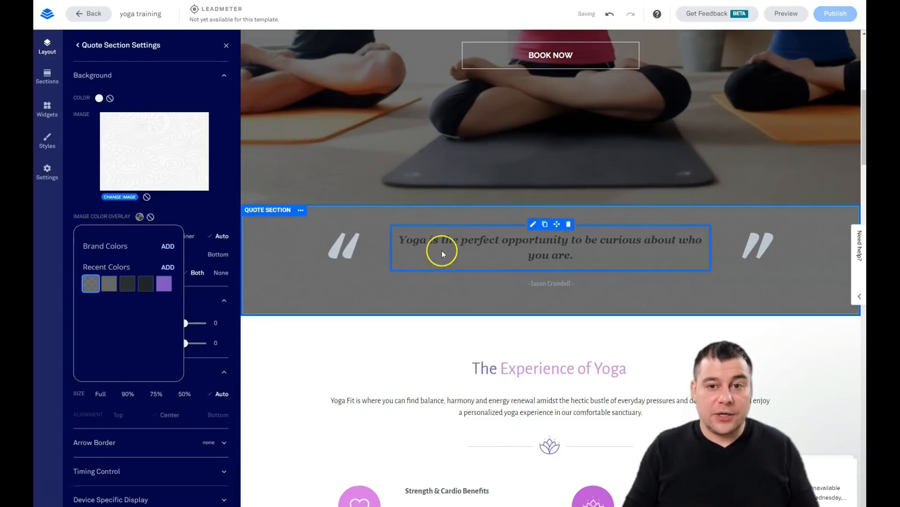
pyautogui.scroll(-3, 441, 257)
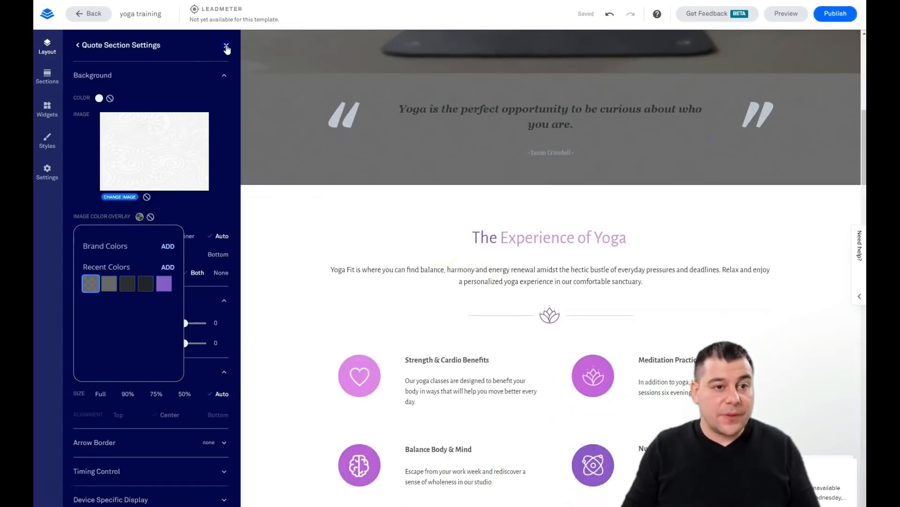
pyautogui.click(227, 47)
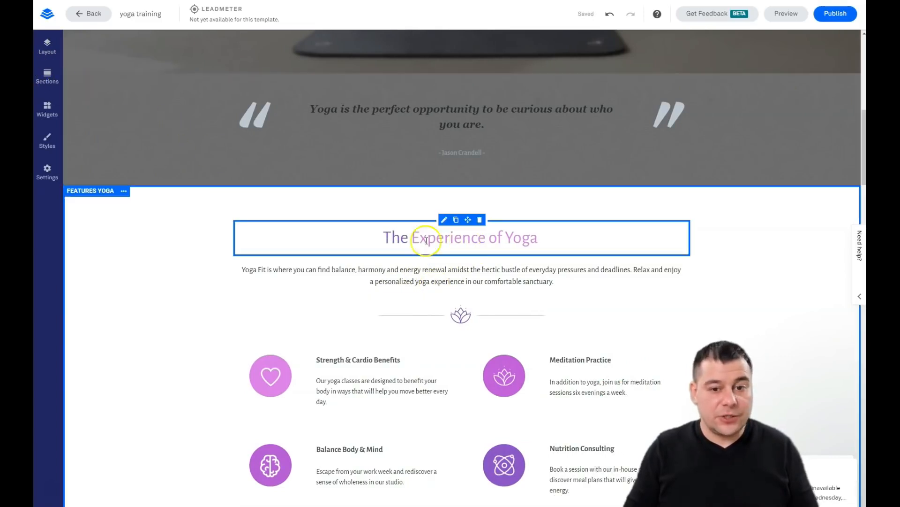
# Add a Video widget above the heading "The Experience of Yoga"
pyautogui.click(46, 113)
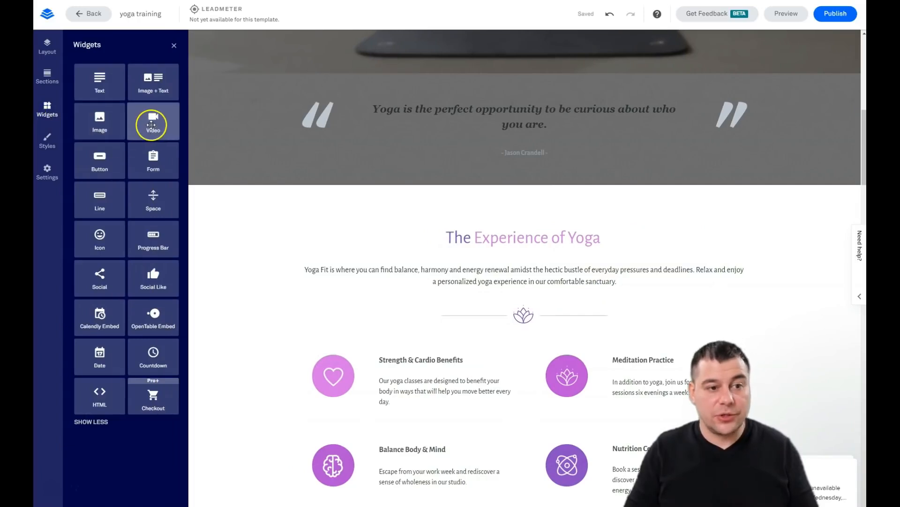
pyautogui.moveTo(153, 122); pyautogui.dragTo(515, 227)
pyautogui.click(539, 267)
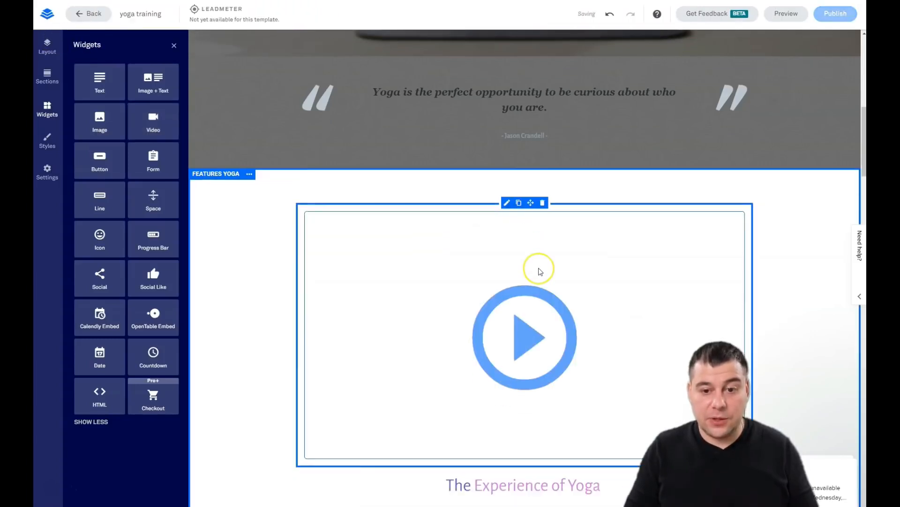
# Move the video widget to the left of the lotus divider below the Yoga Fit paragraph and delete it
pyautogui.scroll(-2, 539, 271)
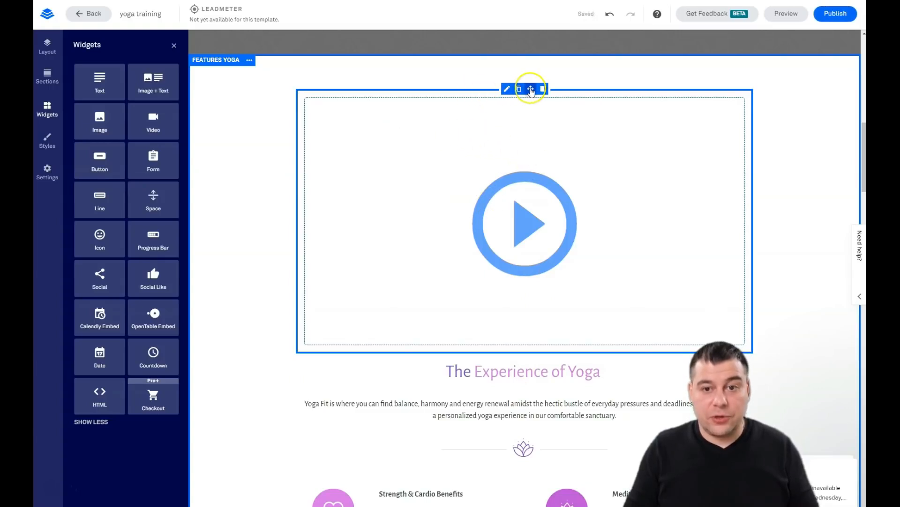
pyautogui.moveTo(526, 96)
pyautogui.mouseDown()
pyautogui.moveTo(408, 209)
pyautogui.moveTo(304, 196)
pyautogui.mouseUp()
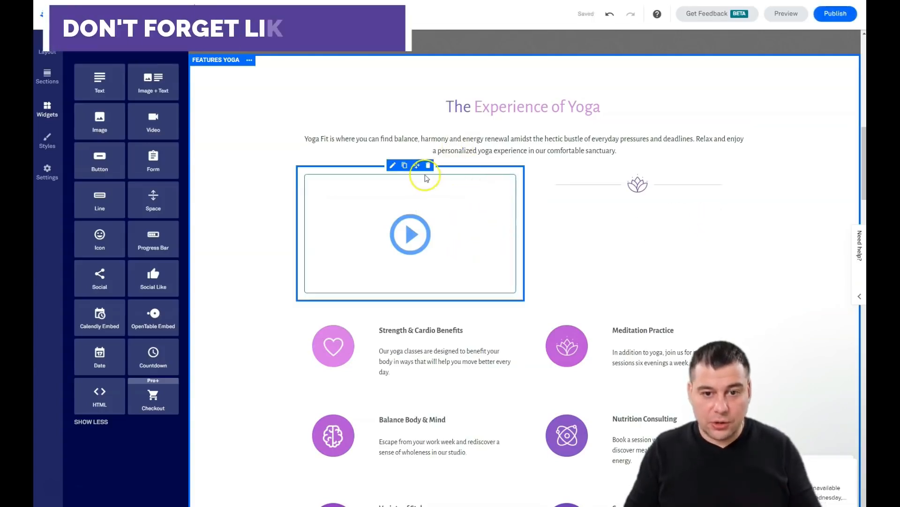
pyautogui.click(428, 165)
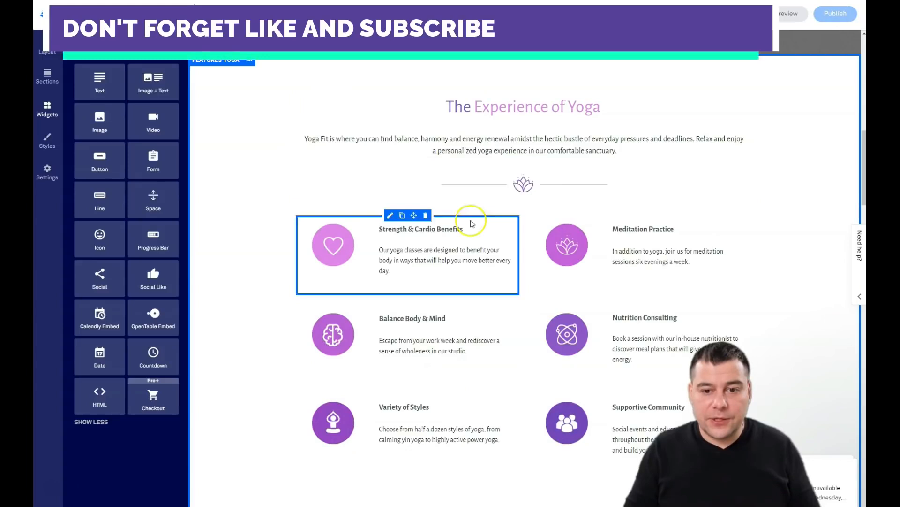
pyautogui.scroll(-7, 462, 342)
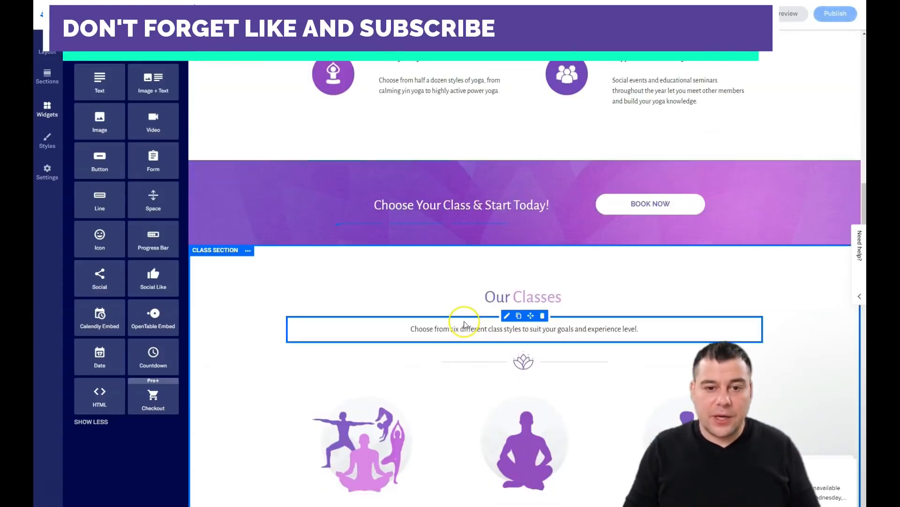
pyautogui.scroll(1, 383, 268)
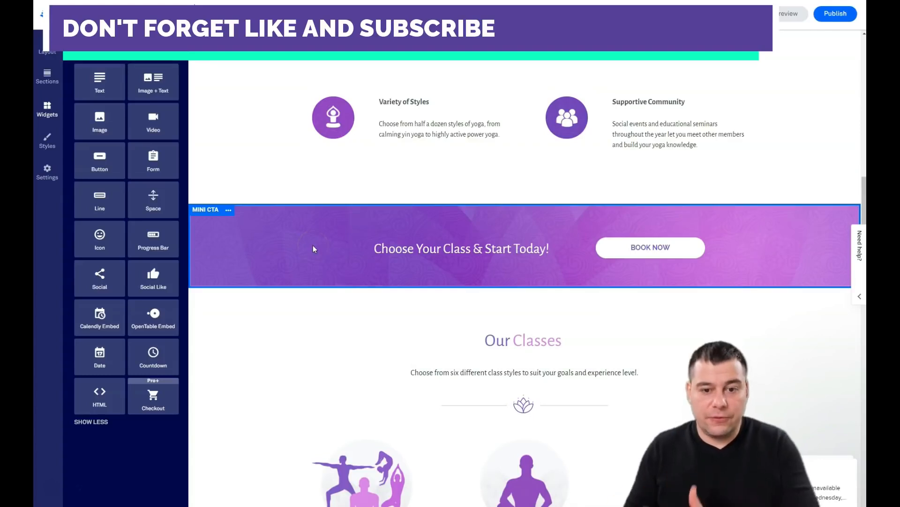
pyautogui.scroll(5, 334, 240)
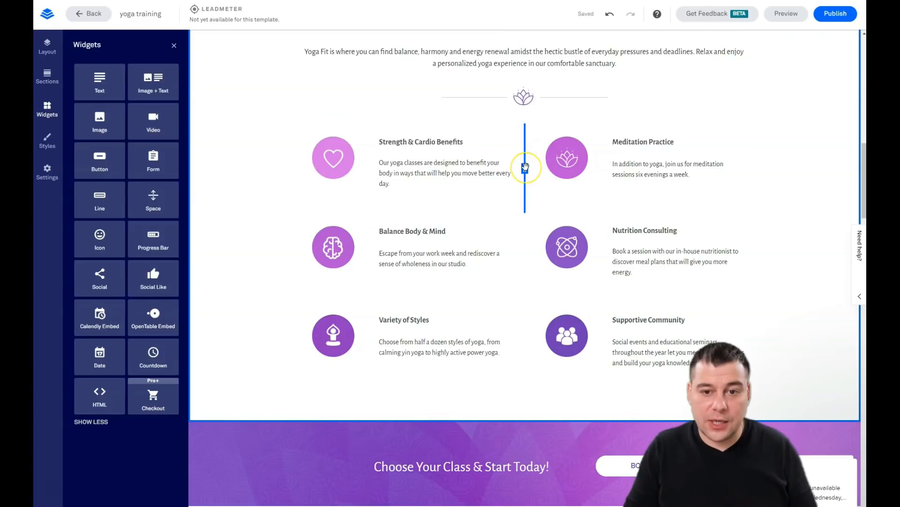
# Try narrower left columns in the Strength & Cardio and Balance Body & Mind rows, and return both rows to equal column widths
pyautogui.moveTo(512, 170); pyautogui.dragTo(468, 166)
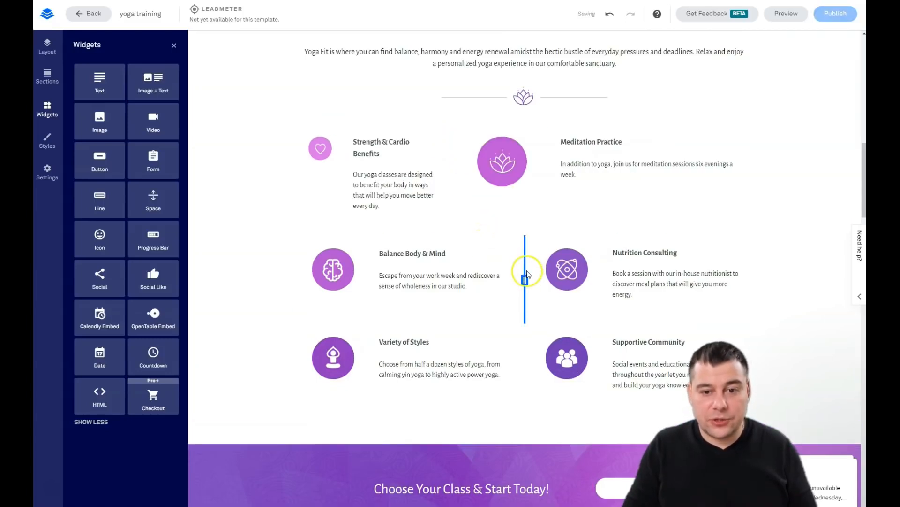
pyautogui.moveTo(525, 280); pyautogui.dragTo(459, 286)
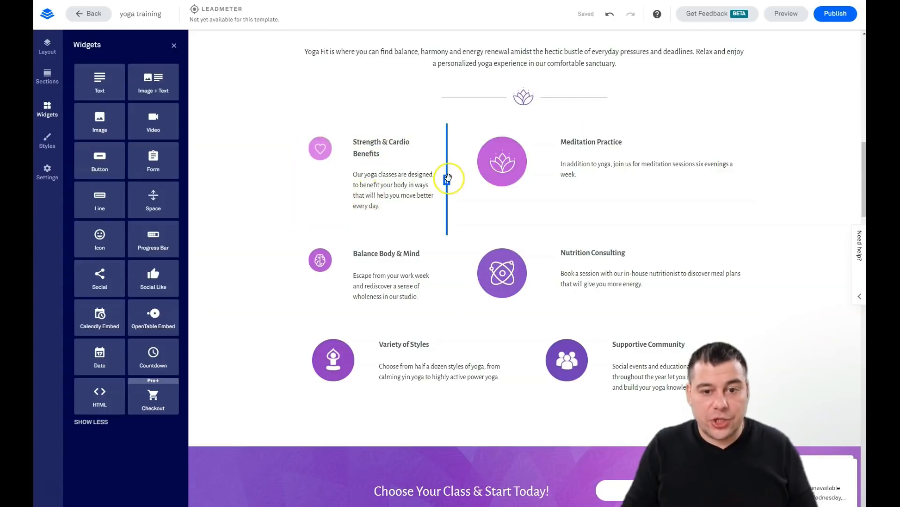
pyautogui.moveTo(468, 183); pyautogui.dragTo(534, 178)
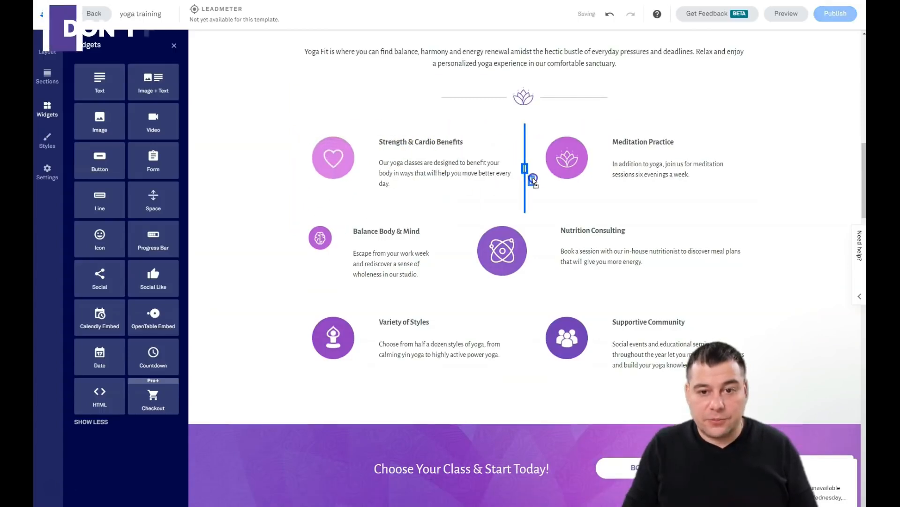
pyautogui.click(489, 252)
pyautogui.moveTo(446, 258); pyautogui.dragTo(532, 257)
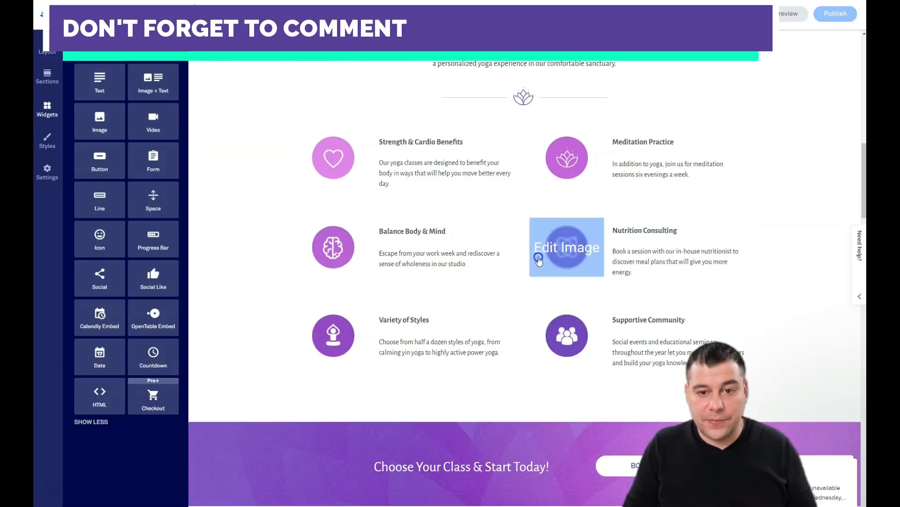
pyautogui.click(490, 254)
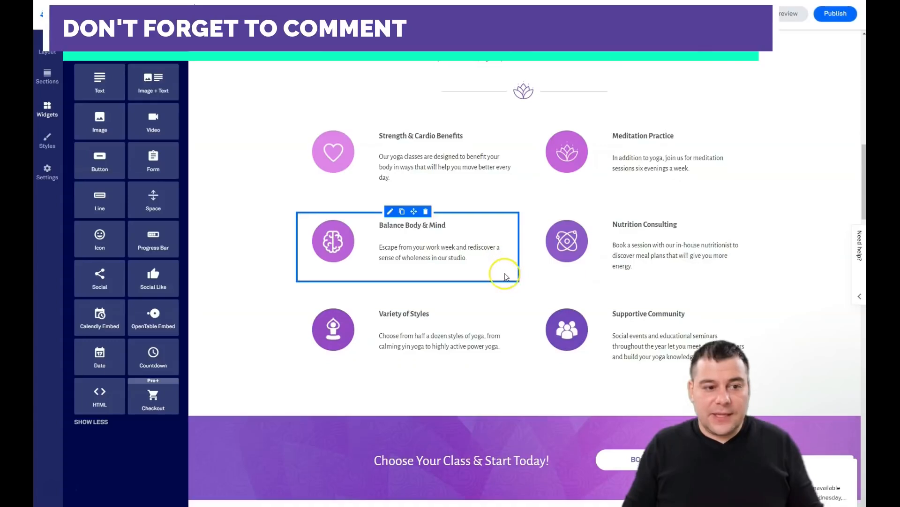
# Review the page sections from the benefits to About Us, including the inactive "more info" buttons of the classes, and return to the hero
pyautogui.scroll(-3, 495, 262)
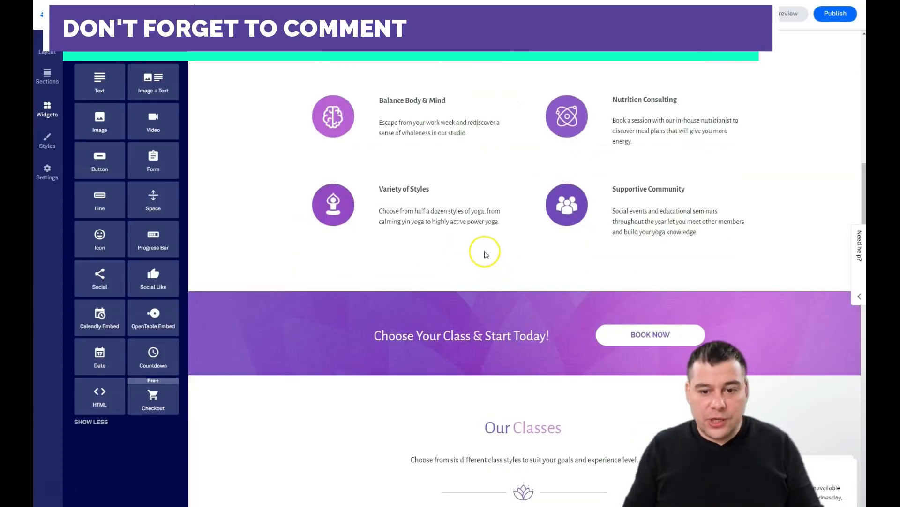
pyautogui.scroll(-4, 486, 254)
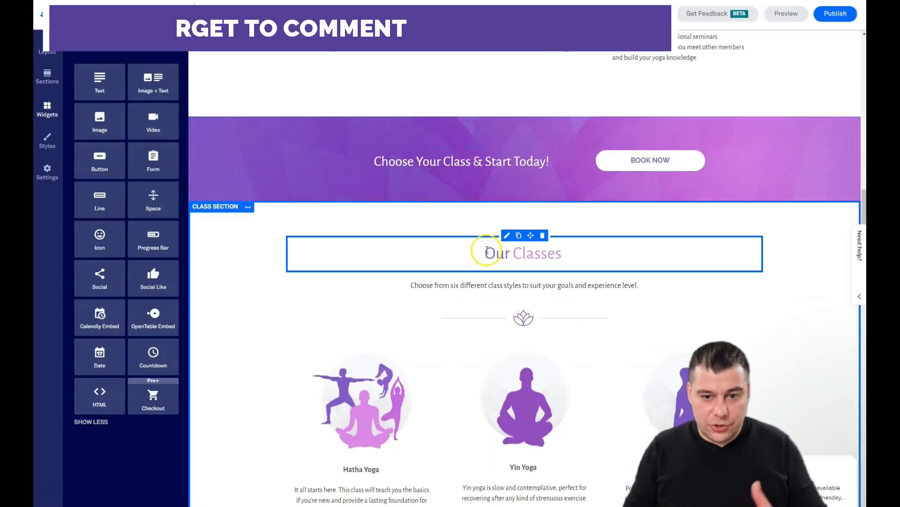
pyautogui.scroll(-5, 487, 251)
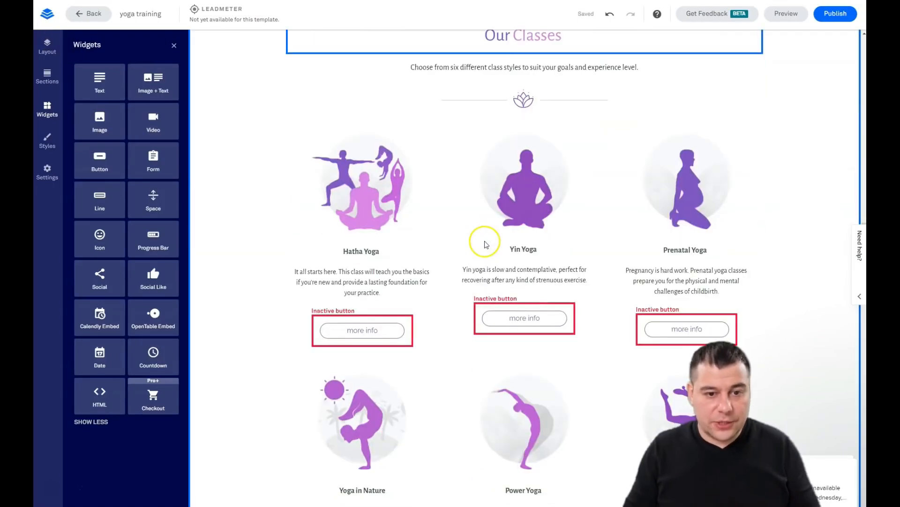
pyautogui.scroll(-14, 485, 244)
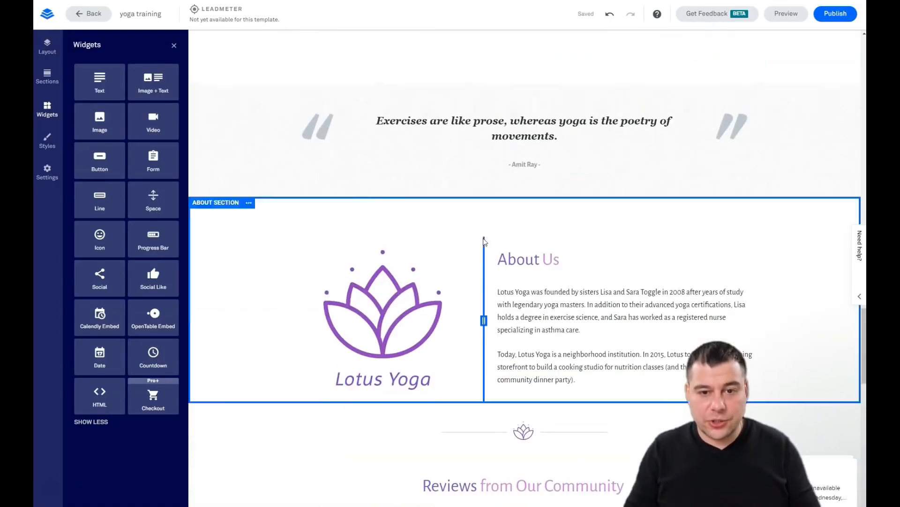
pyautogui.scroll(7, 484, 241)
pyautogui.click(513, 289)
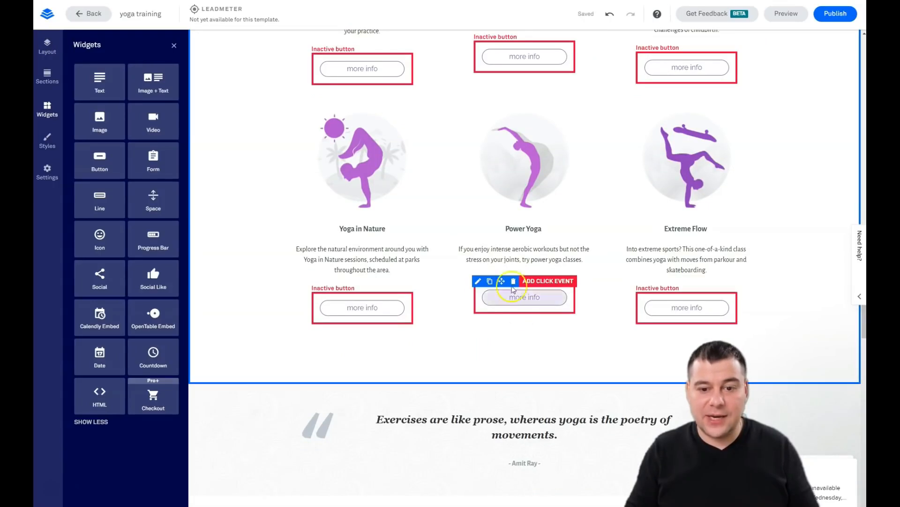
pyautogui.click(394, 310)
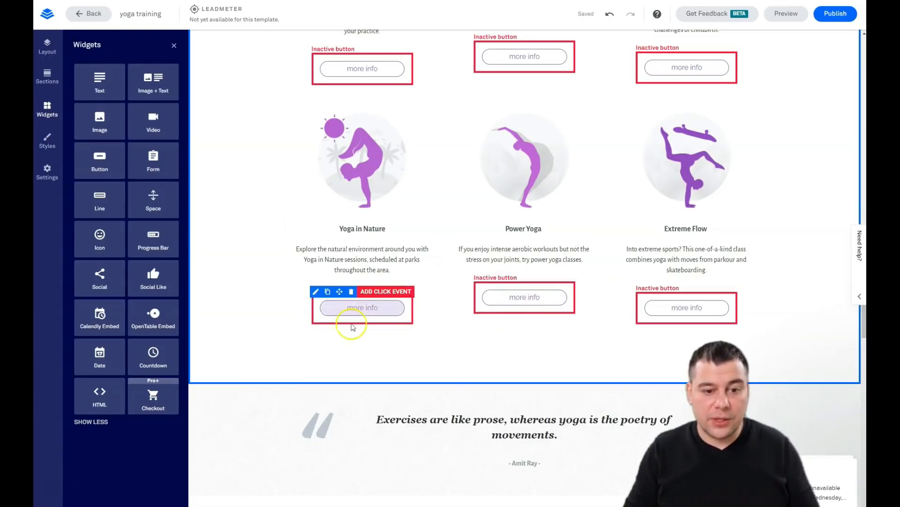
pyautogui.moveTo(515, 309)
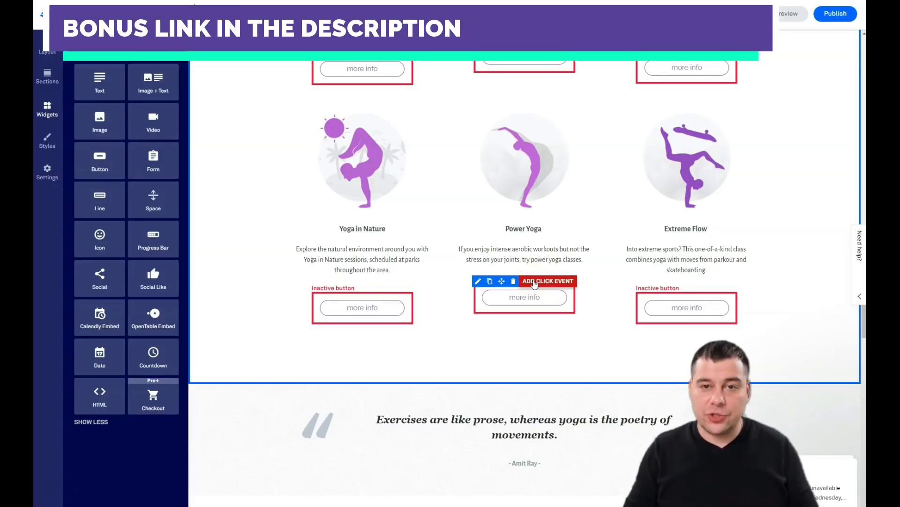
pyautogui.click(490, 267)
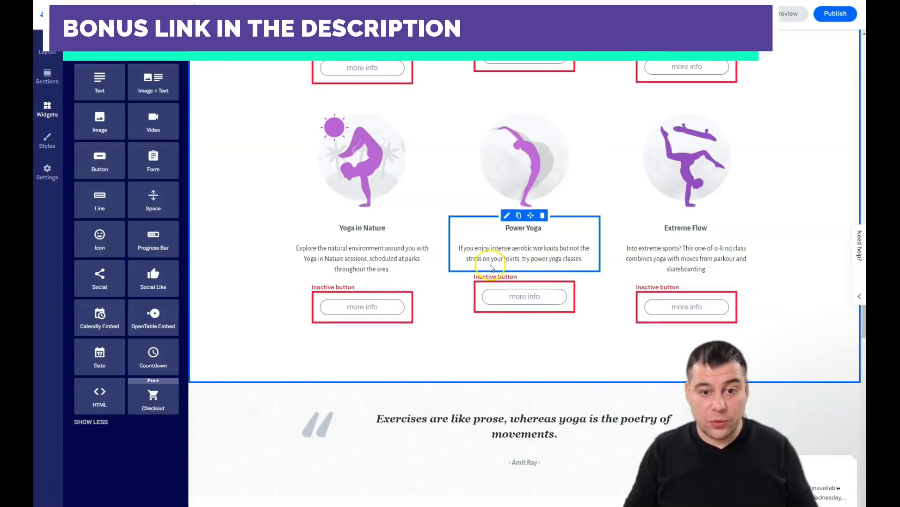
pyautogui.scroll(-3, 491, 267)
pyautogui.click(408, 235)
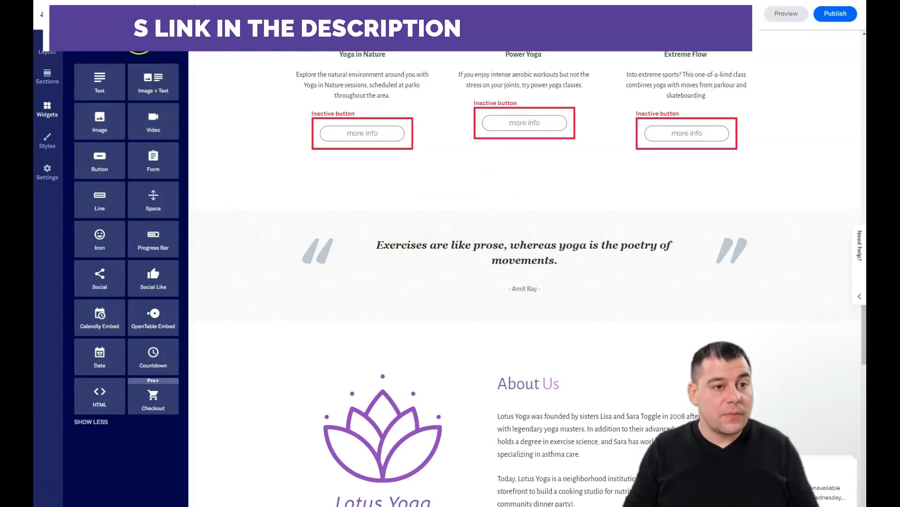
pyautogui.scroll(15, 506, 200)
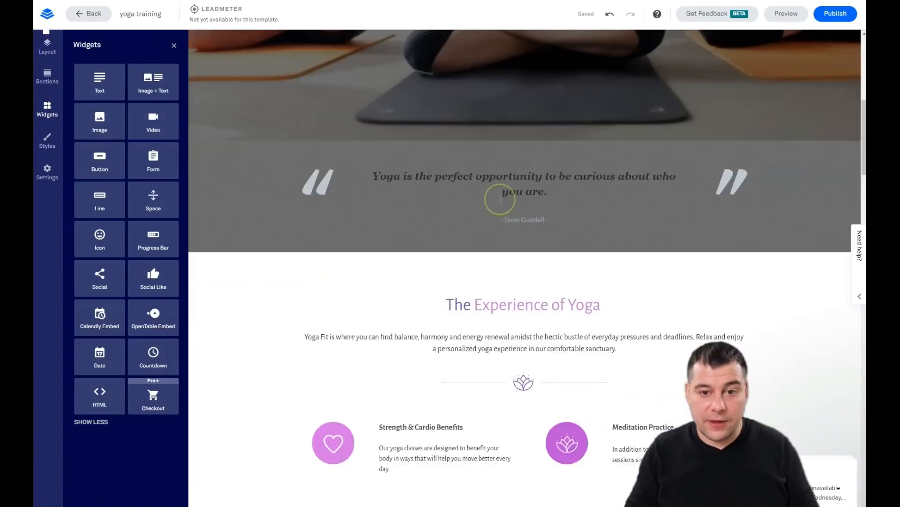
pyautogui.scroll(10, 500, 199)
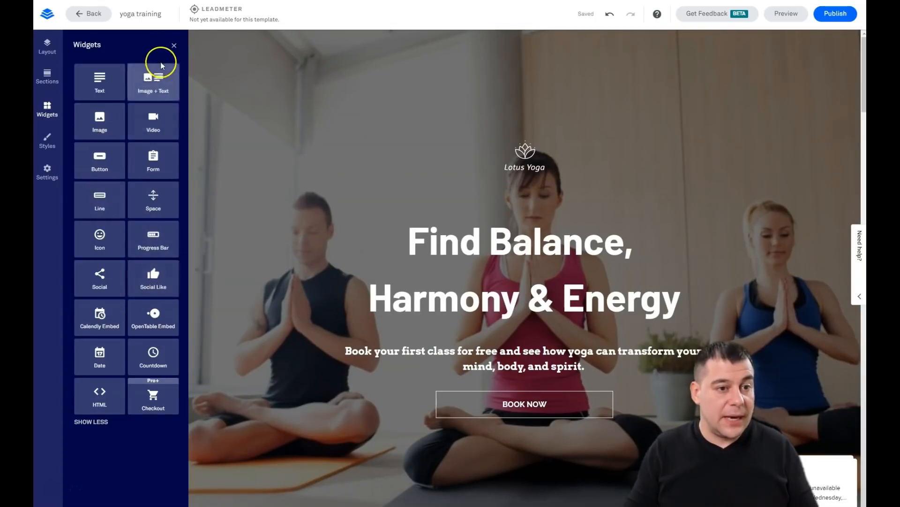
pyautogui.click(174, 46)
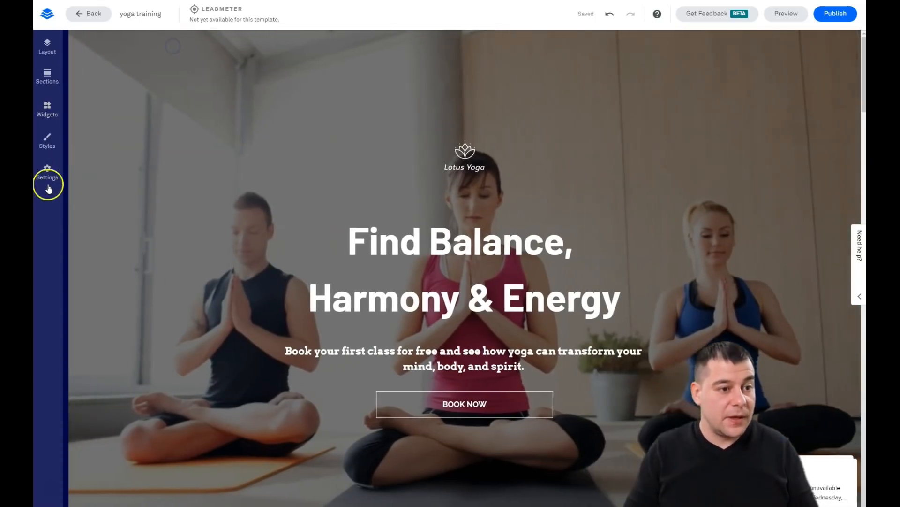
# Examine the SEO, social sharing and analytics tracking fields in the page settings, and close the settings
pyautogui.click(46, 176)
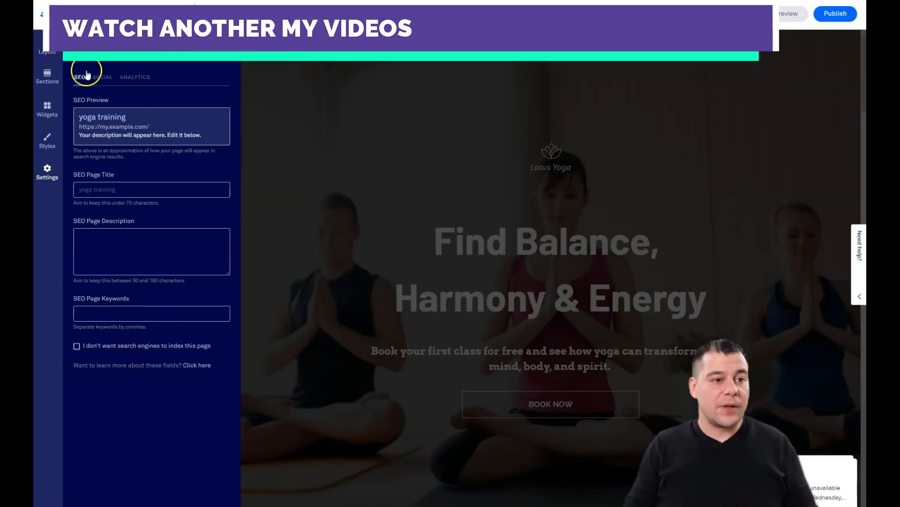
pyautogui.click(88, 184)
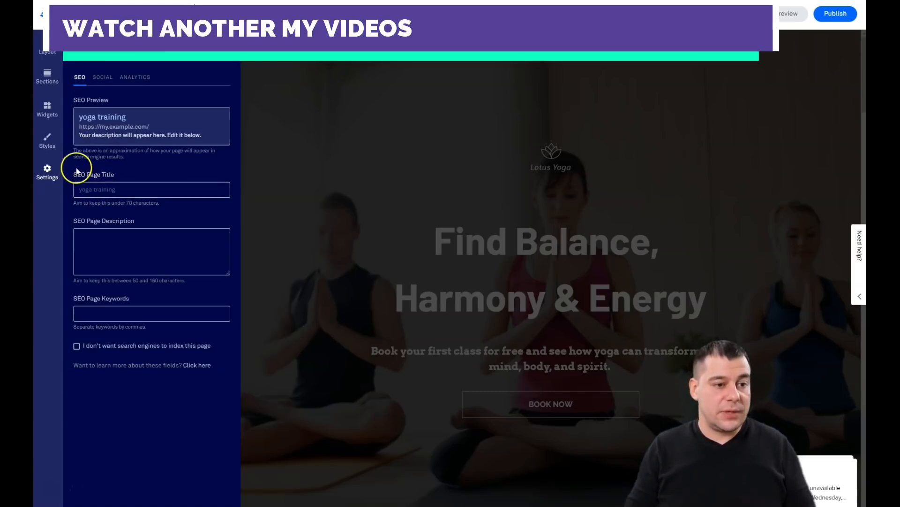
pyautogui.click(105, 253)
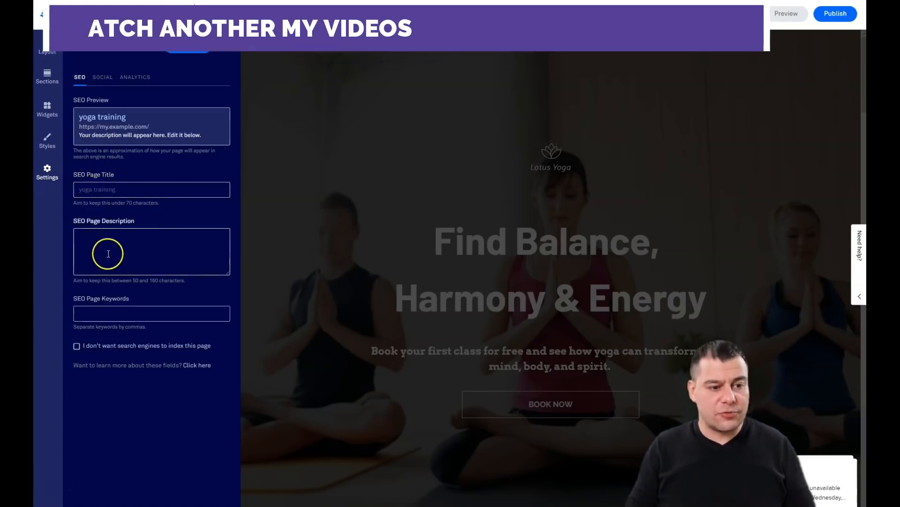
pyautogui.click(101, 78)
pyautogui.click(111, 266)
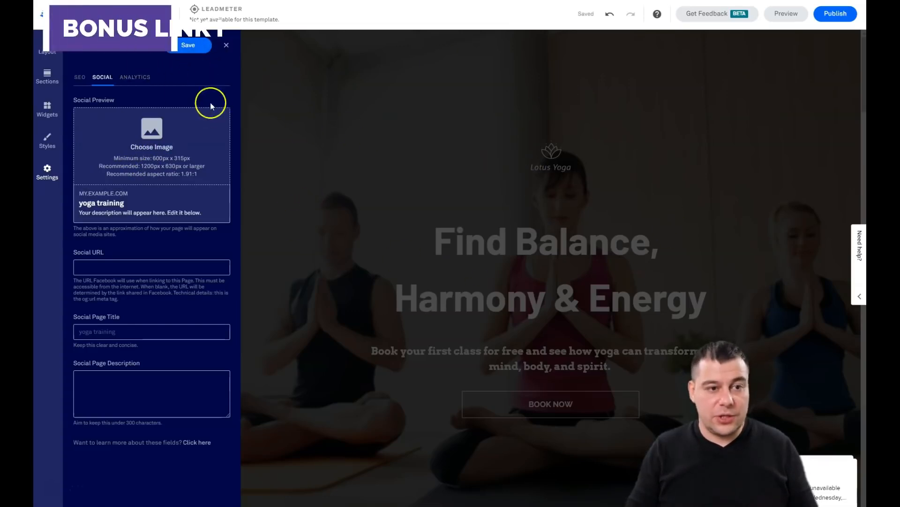
pyautogui.click(135, 79)
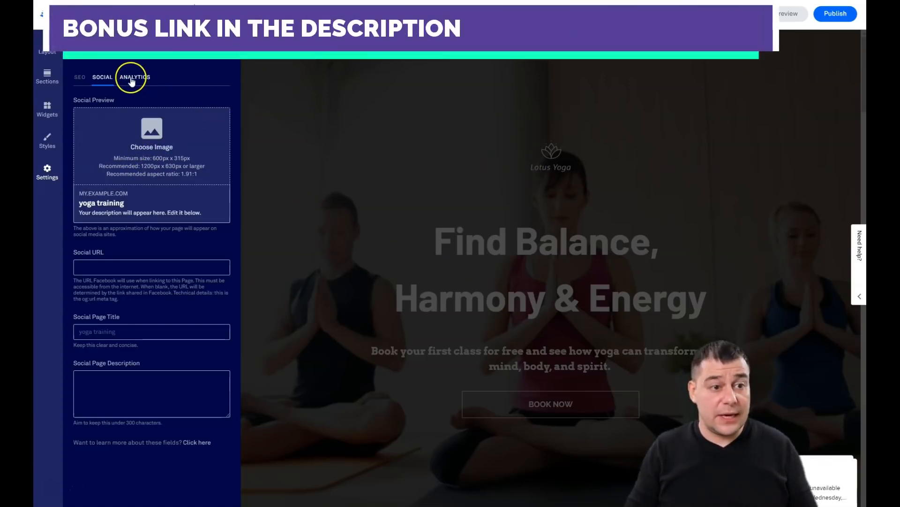
pyautogui.click(94, 163)
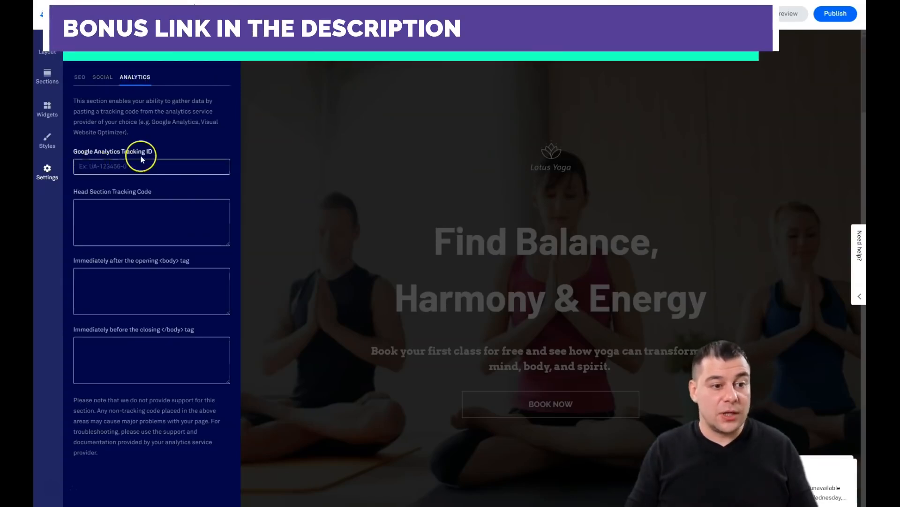
pyautogui.click(111, 215)
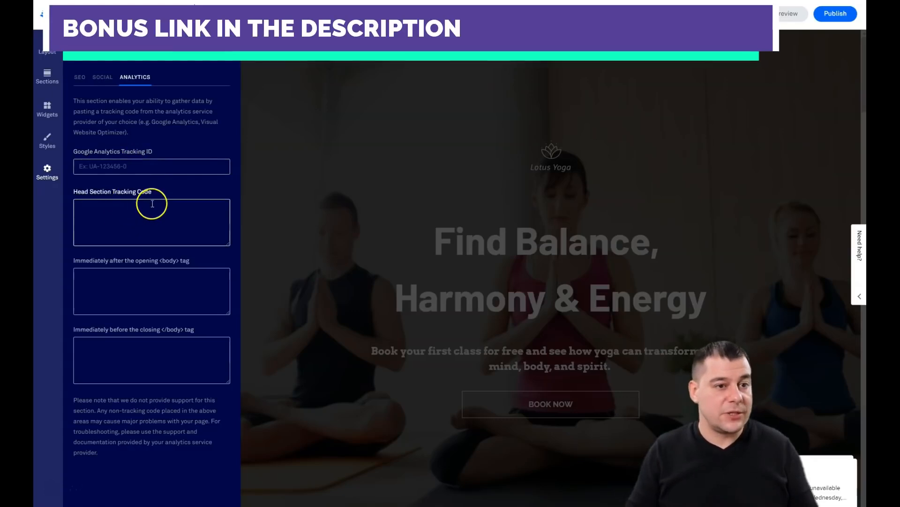
pyautogui.click(226, 48)
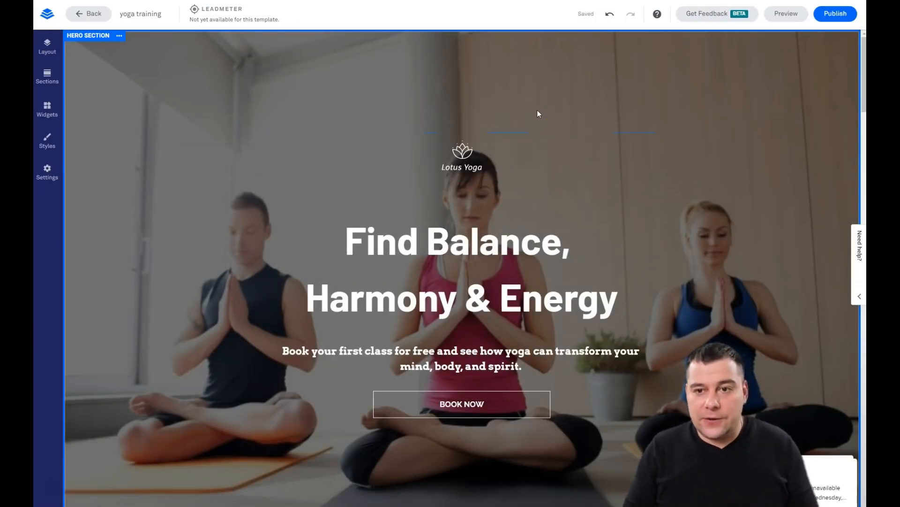
# Add a Text widget above the Lotus Yoga logo in the hero section, and delete it
pyautogui.click(49, 111)
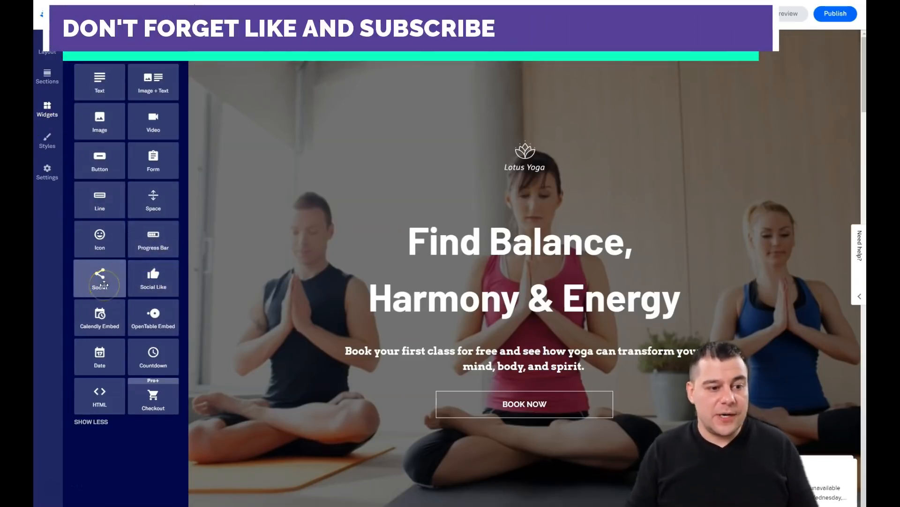
pyautogui.moveTo(108, 88); pyautogui.dragTo(524, 121)
pyautogui.click(349, 132)
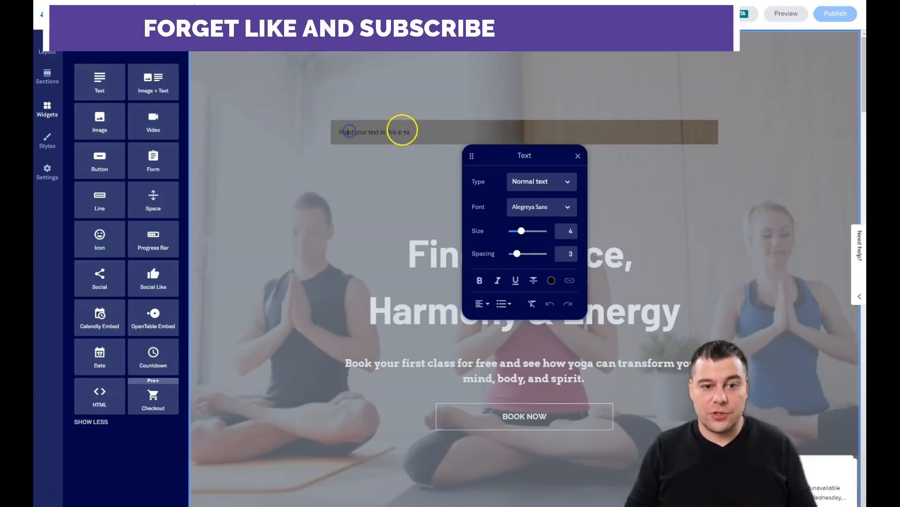
pyautogui.click(578, 155)
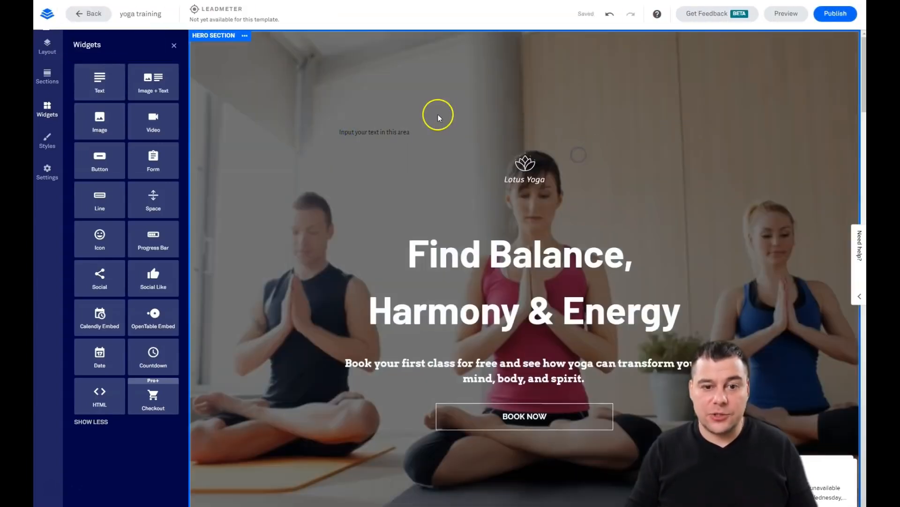
pyautogui.click(543, 121)
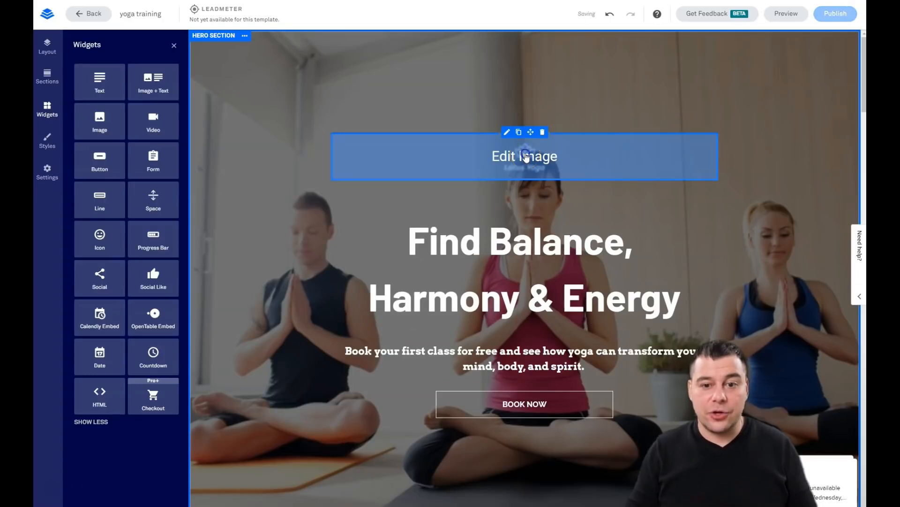
# Try placing the Lotus Yoga logo to the left of the hero heading and narrowing the logo's column
pyautogui.click(525, 155)
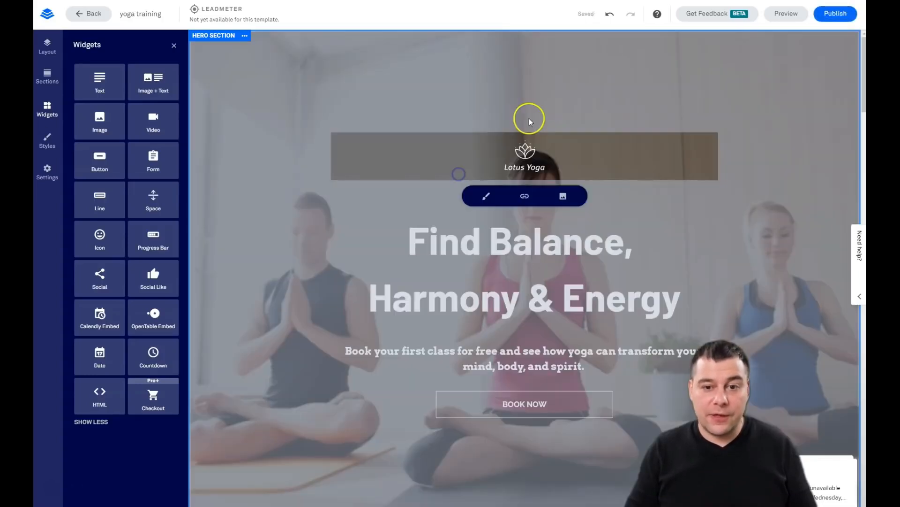
pyautogui.click(522, 77)
pyautogui.moveTo(526, 142); pyautogui.dragTo(340, 261)
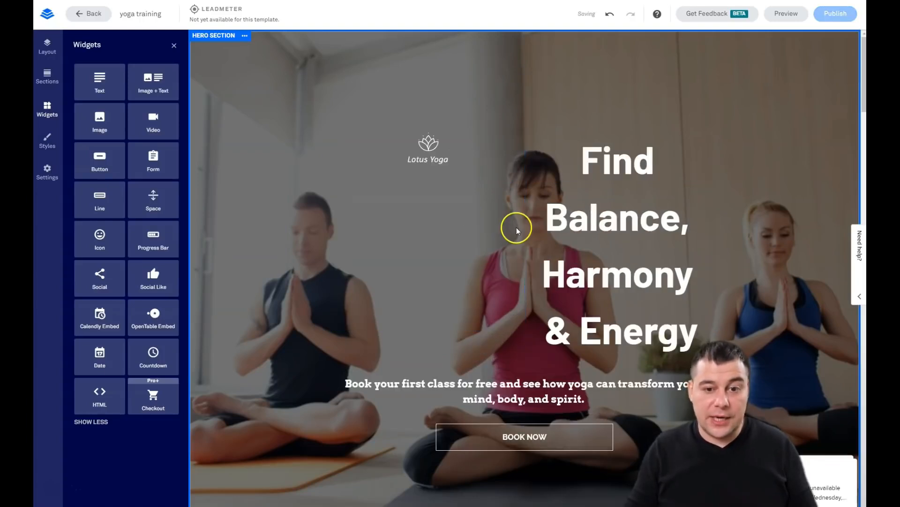
pyautogui.moveTo(529, 248)
pyautogui.moveTo(525, 246); pyautogui.dragTo(399, 247)
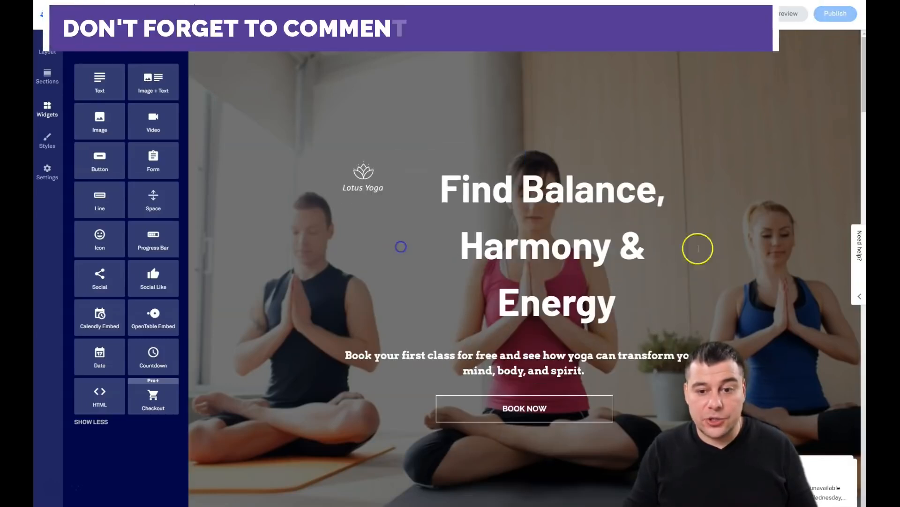
# Undo the hero column resizing and the logo move, back to the logo centred above the heading
pyautogui.click(609, 16)
pyautogui.click(627, 16)
pyautogui.click(609, 16)
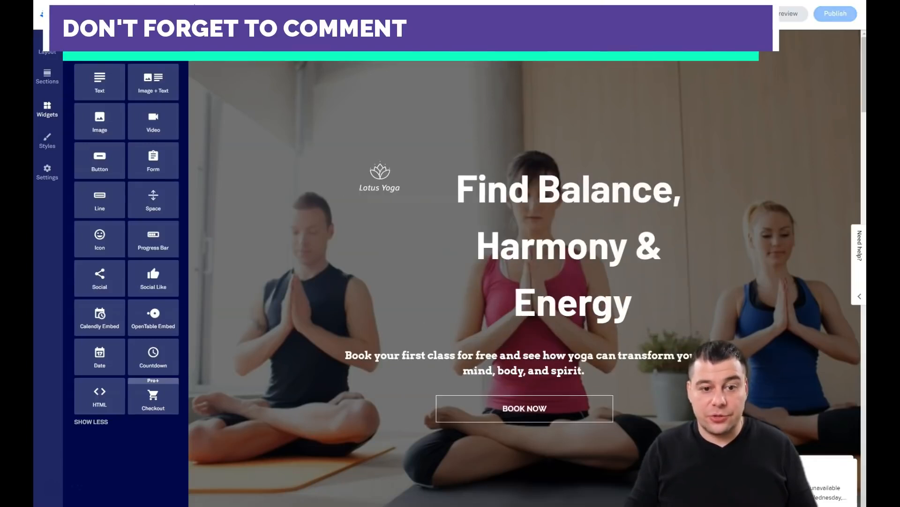
pyautogui.click(609, 16)
pyautogui.click(609, 16)
pyautogui.click(609, 16)
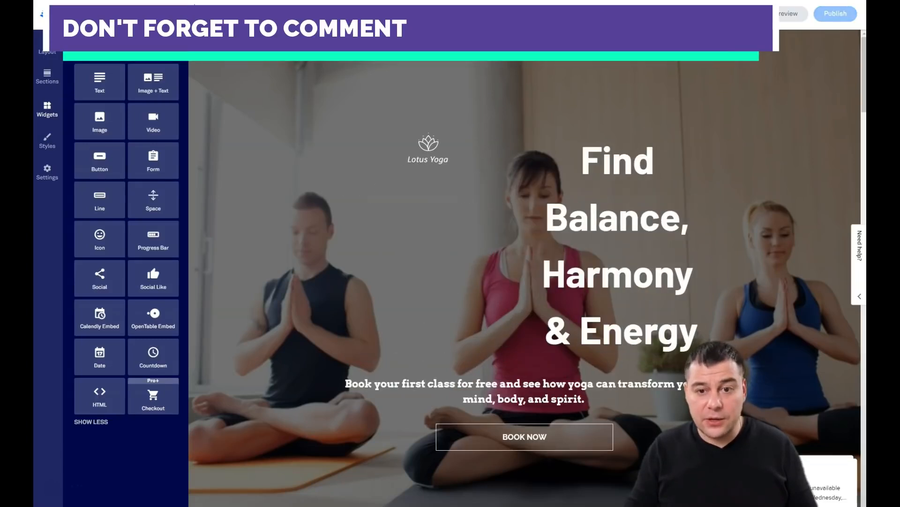
pyautogui.click(609, 16)
pyautogui.click(608, 16)
pyautogui.click(609, 16)
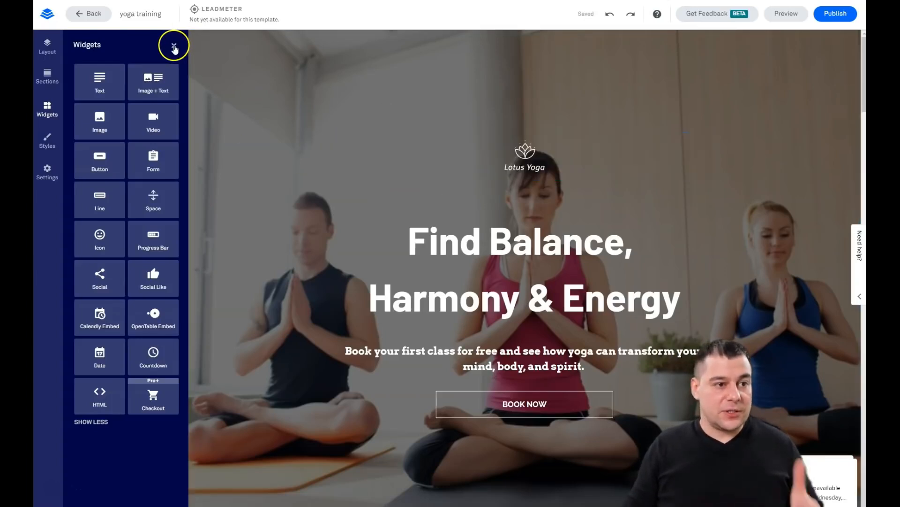
# Examine the list of section types available for adding to the page
pyautogui.click(48, 80)
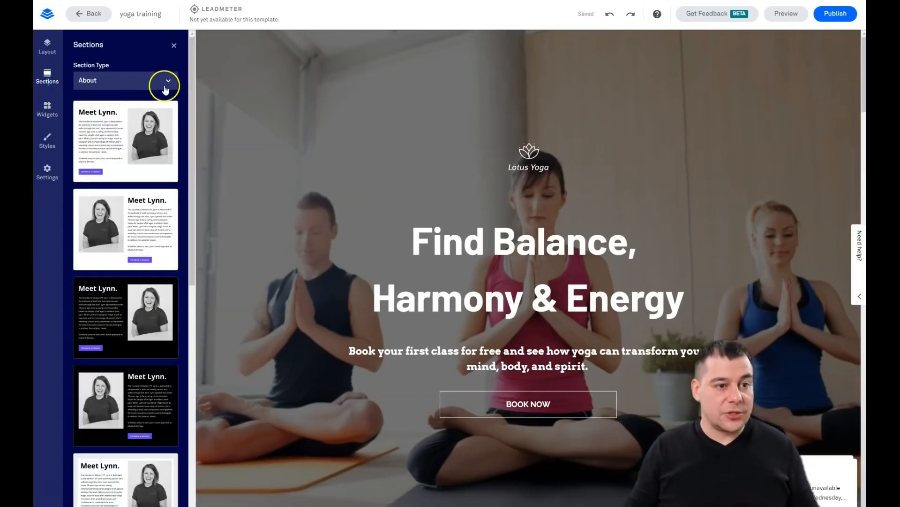
pyautogui.click(168, 83)
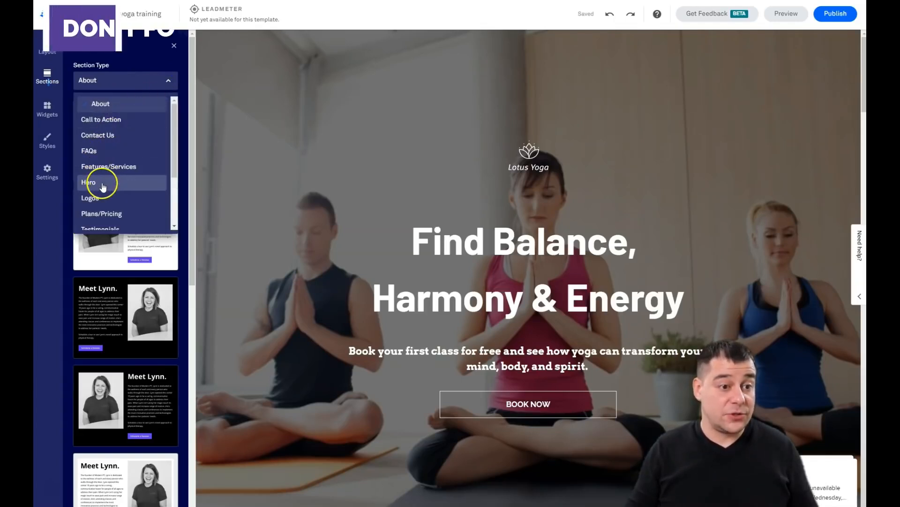
pyautogui.scroll(-3, 118, 197)
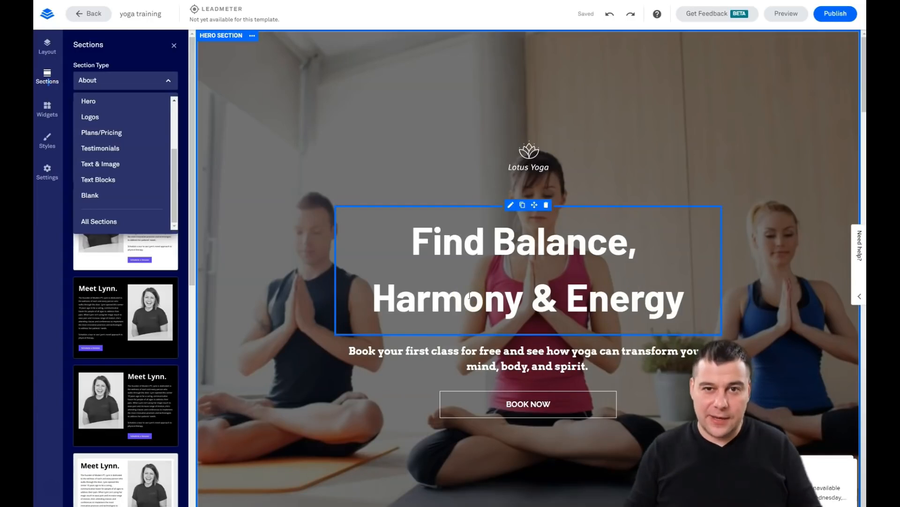
# Delete the empty four-column section between the Sign Up Today section and the legal footer
pyautogui.scroll(-13, 558, 285)
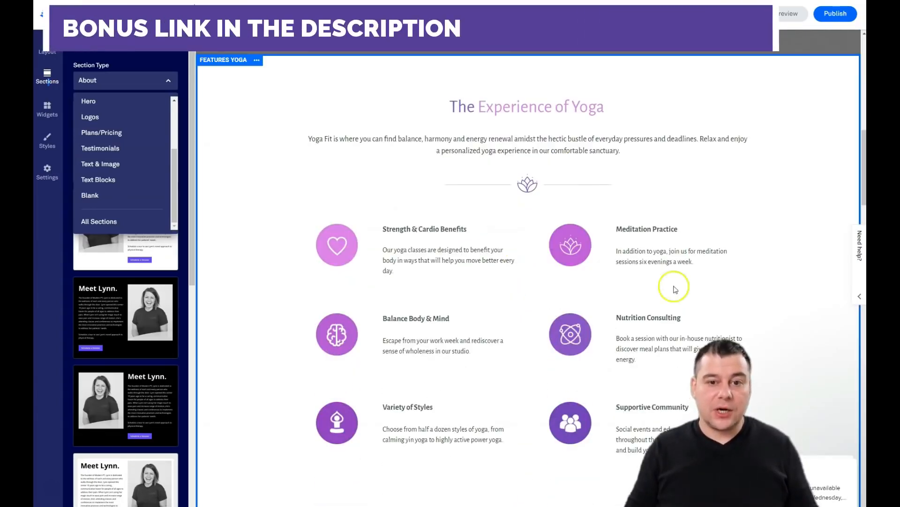
pyautogui.scroll(-6, 501, 319)
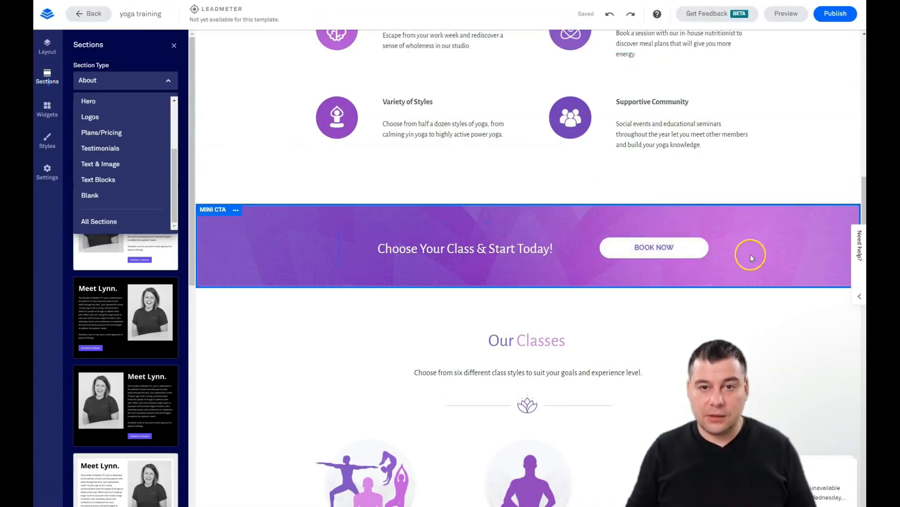
pyautogui.scroll(-20, 602, 263)
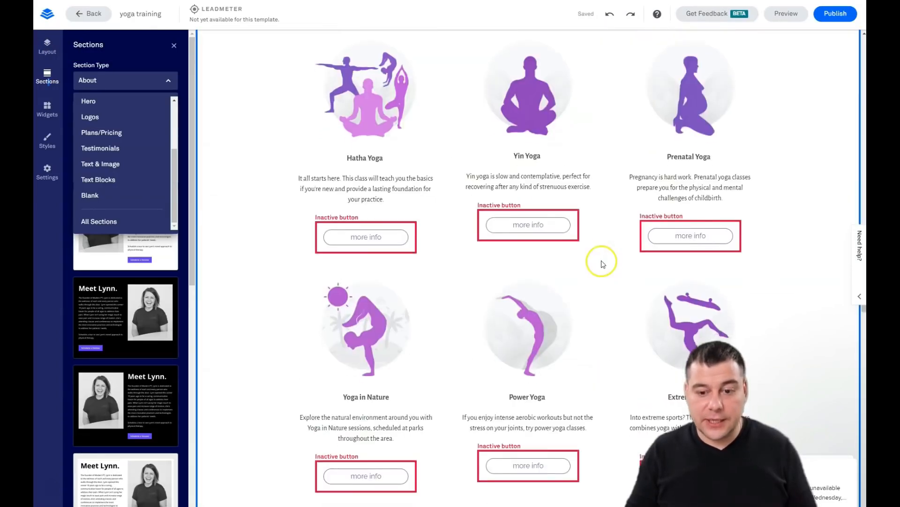
pyautogui.scroll(-10, 590, 263)
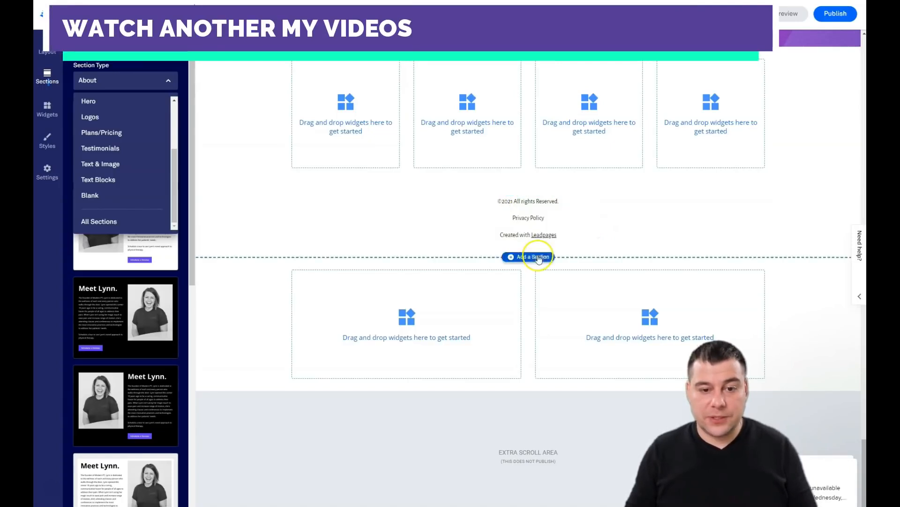
pyautogui.click(236, 60)
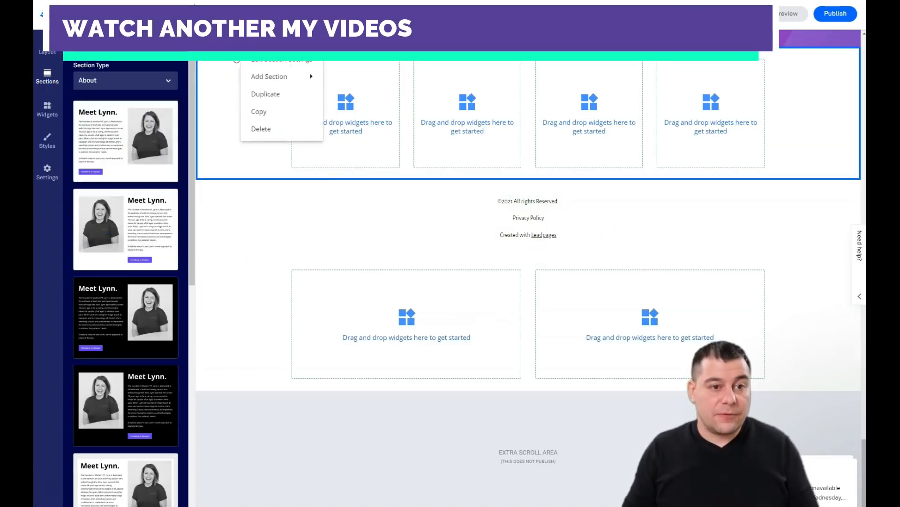
pyautogui.click(256, 126)
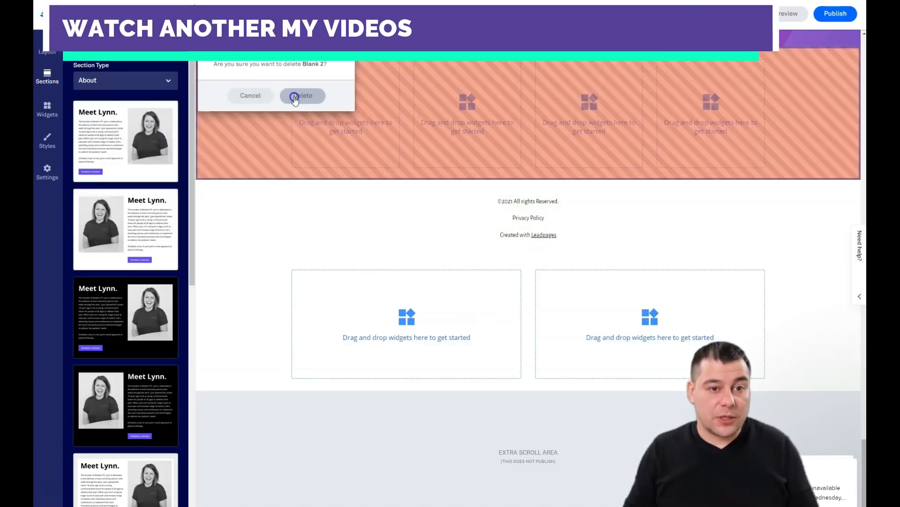
pyautogui.click(299, 95)
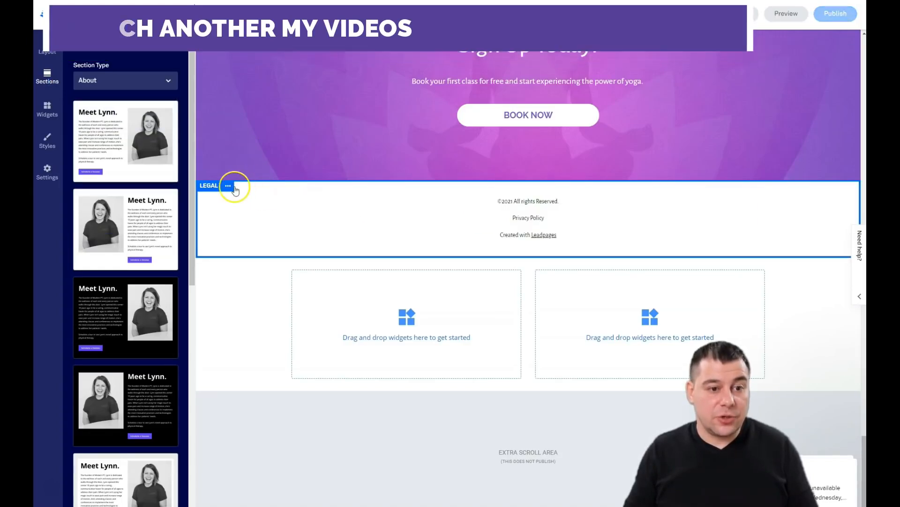
# Delete the empty two-column section below the legal footer, and close the section library
pyautogui.click(234, 264)
pyautogui.click(261, 339)
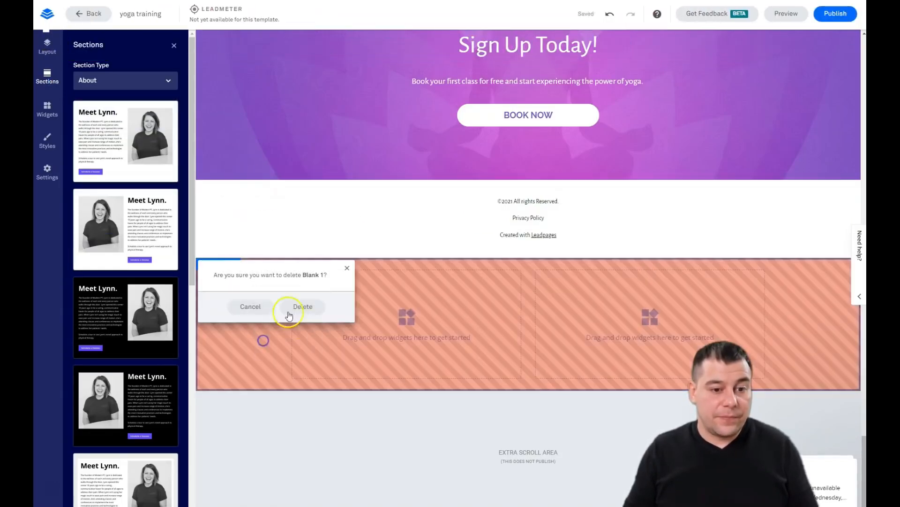
pyautogui.click(299, 306)
pyautogui.click(173, 45)
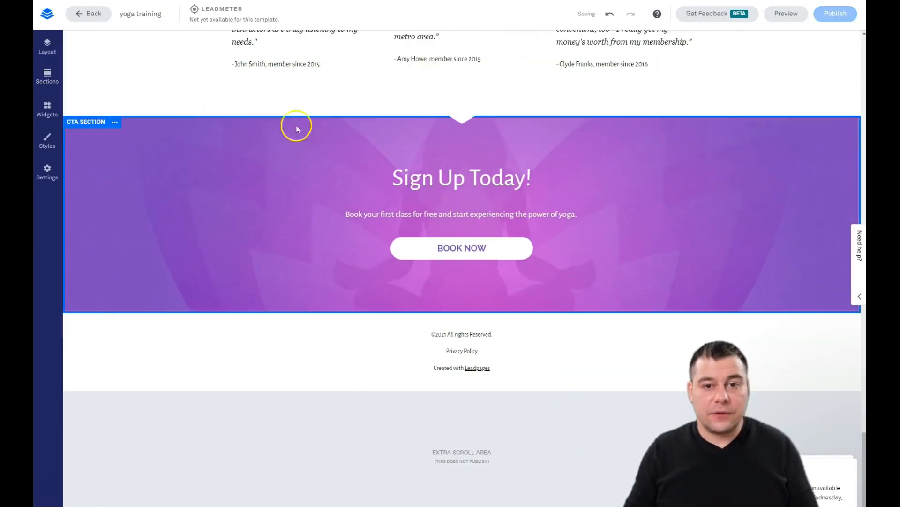
pyautogui.scroll(20, 551, 153)
pyautogui.scroll(15, 506, 186)
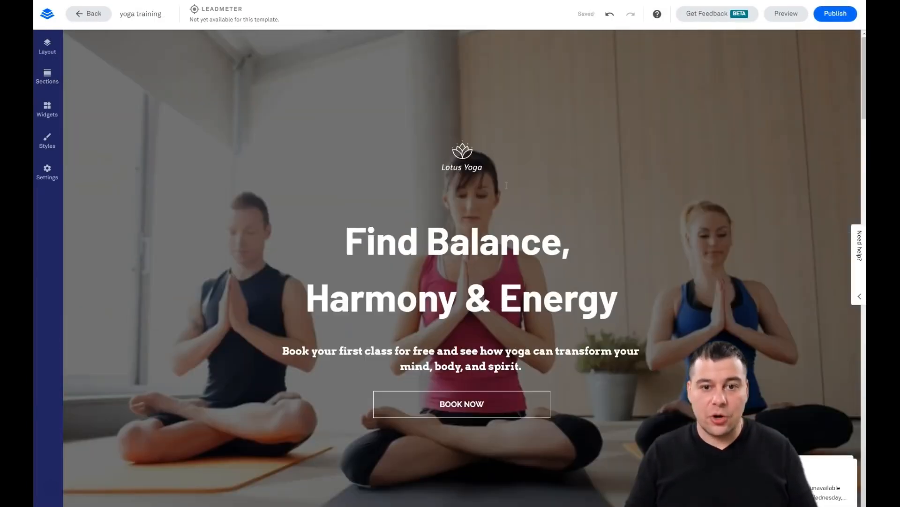
pyautogui.click(507, 186)
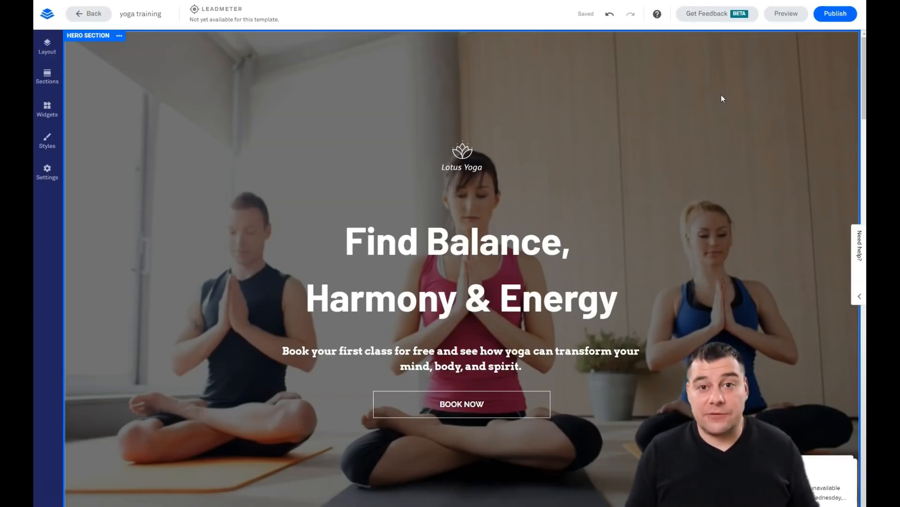
pyautogui.click(703, 121)
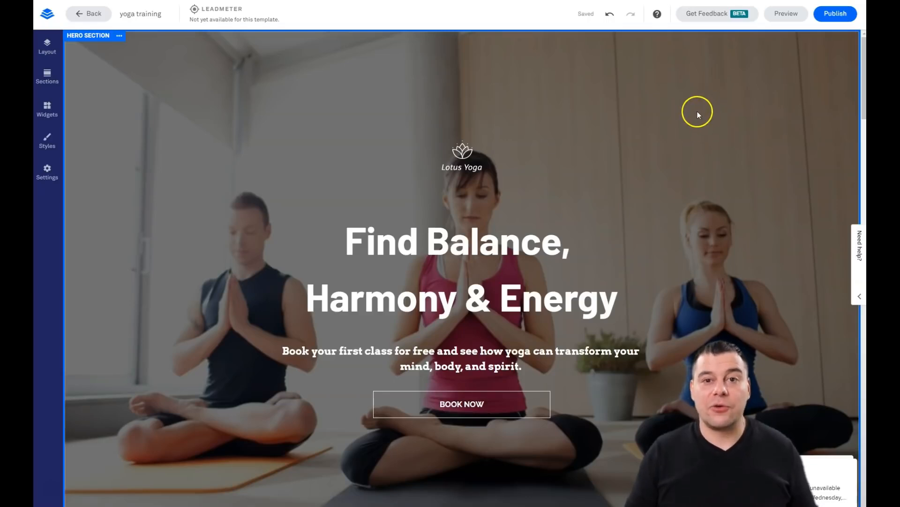